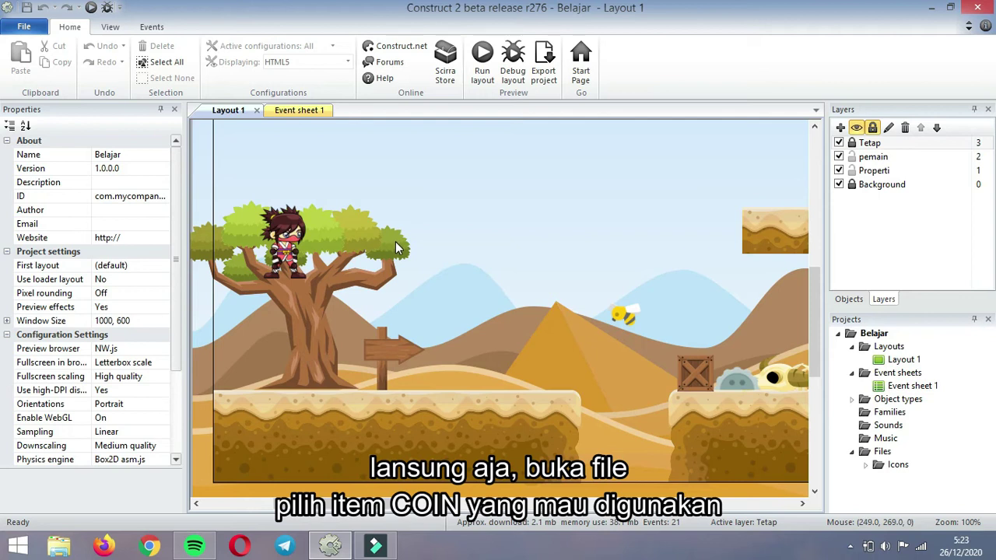
Switch to File Explorer, shrink its window beside the layout, and open the png folder inside Documents > Project.
left_click(61, 548)
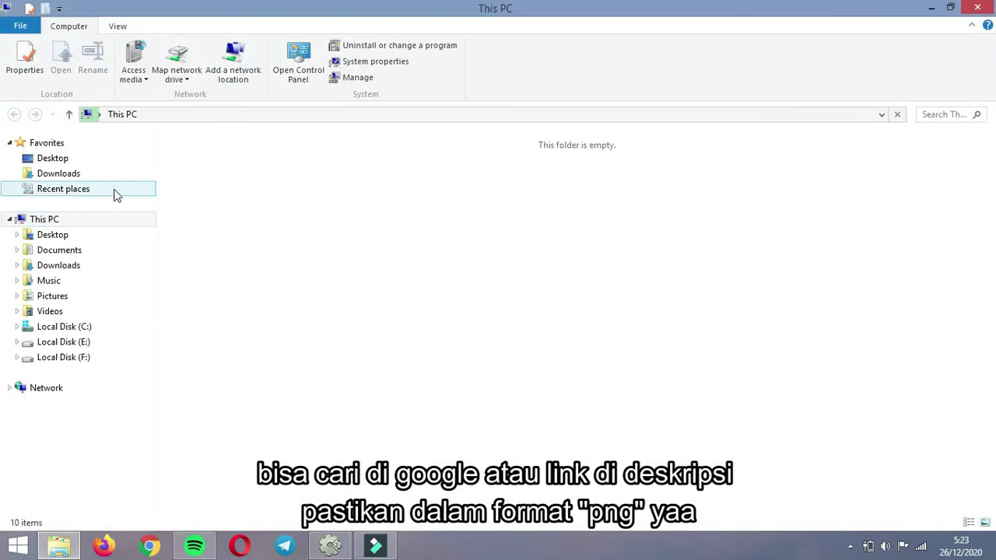
left_click(122, 251)
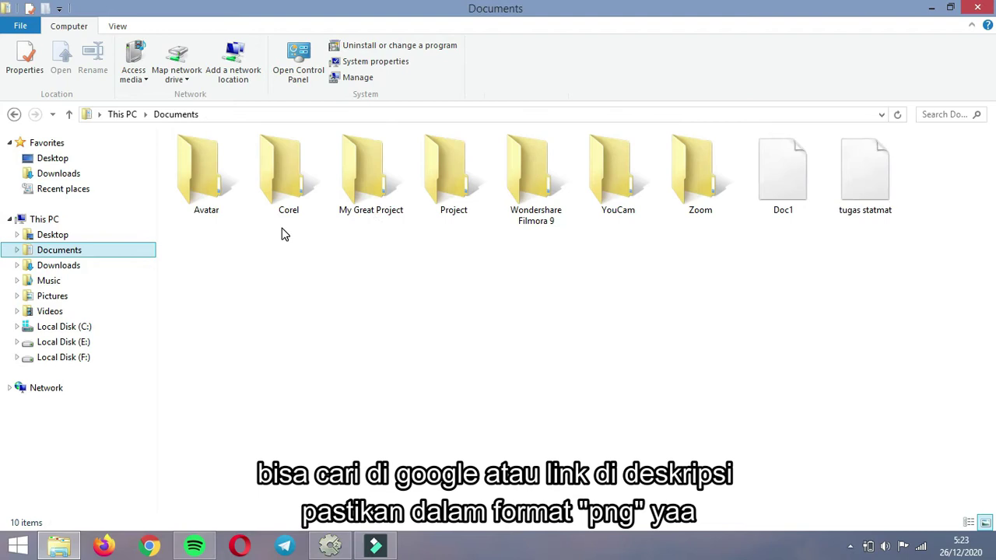
left_click(950, 8)
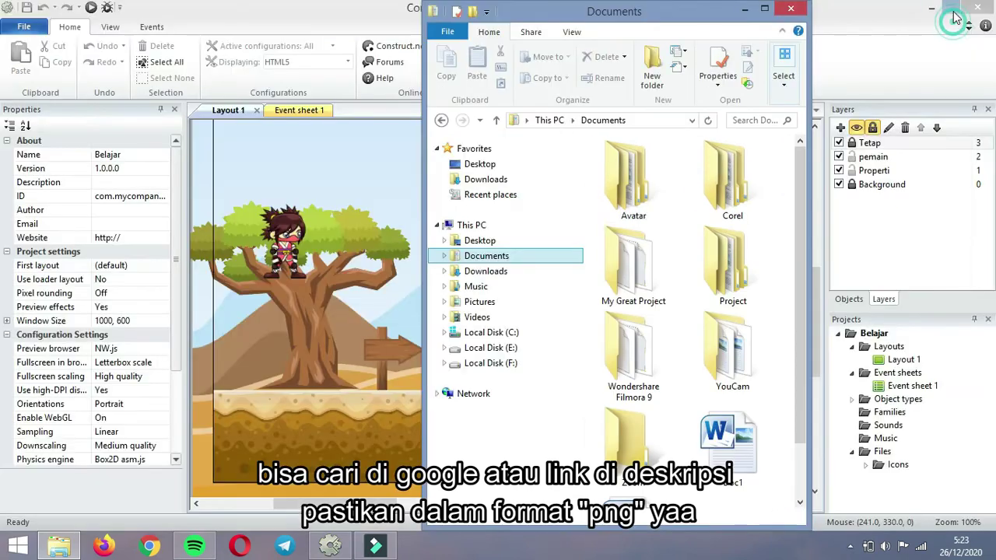
left_click(731, 299)
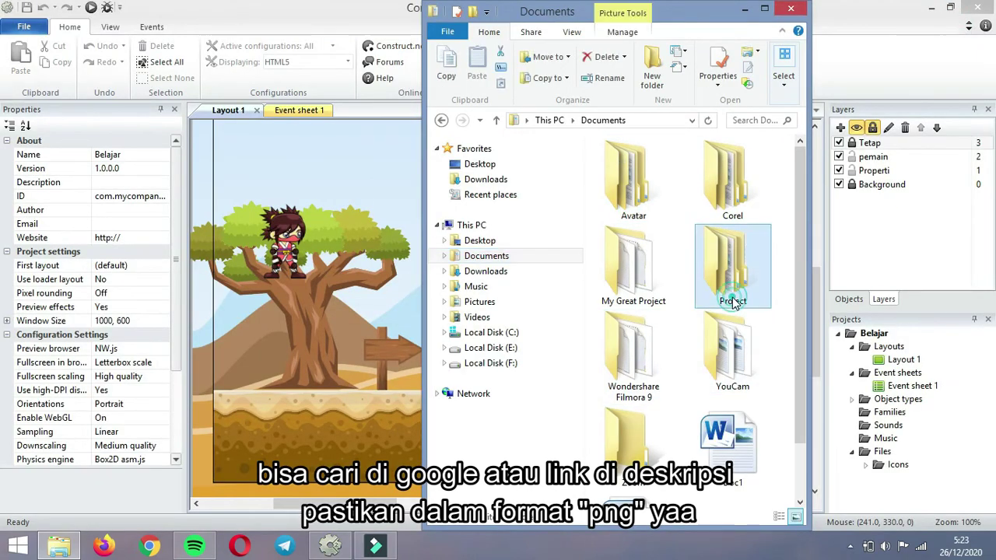
double_click(732, 300)
double_click(731, 179)
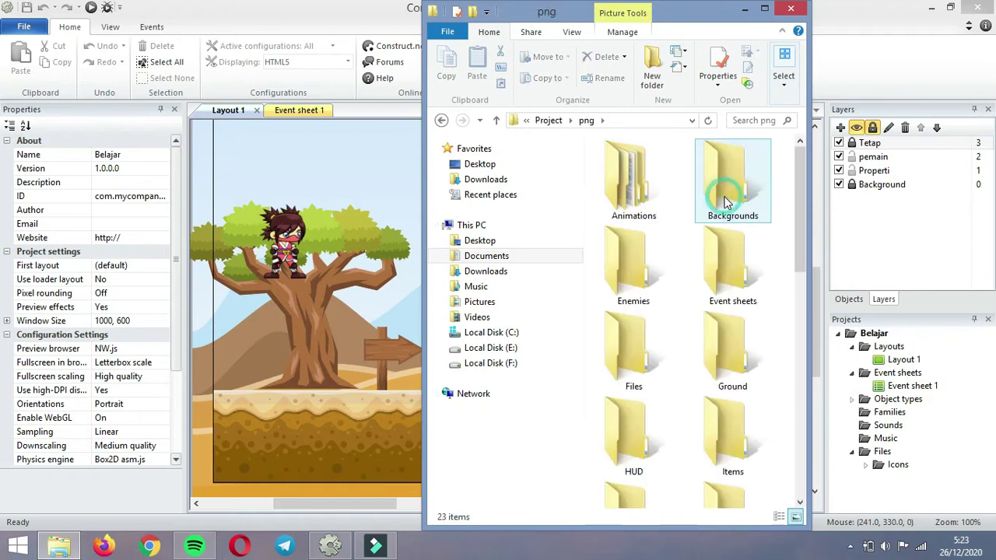
Add the hudCoin image from the HUD folder to the layout as a sprite at about 180, 207.
left_click_drag(803, 251, 801, 331)
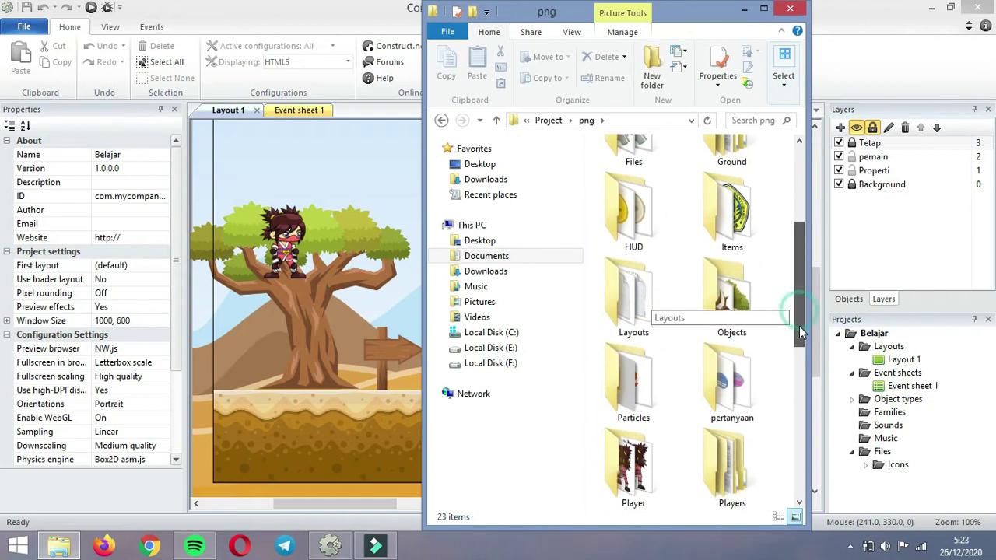
double_click(617, 224)
left_click_drag(797, 224, 797, 288)
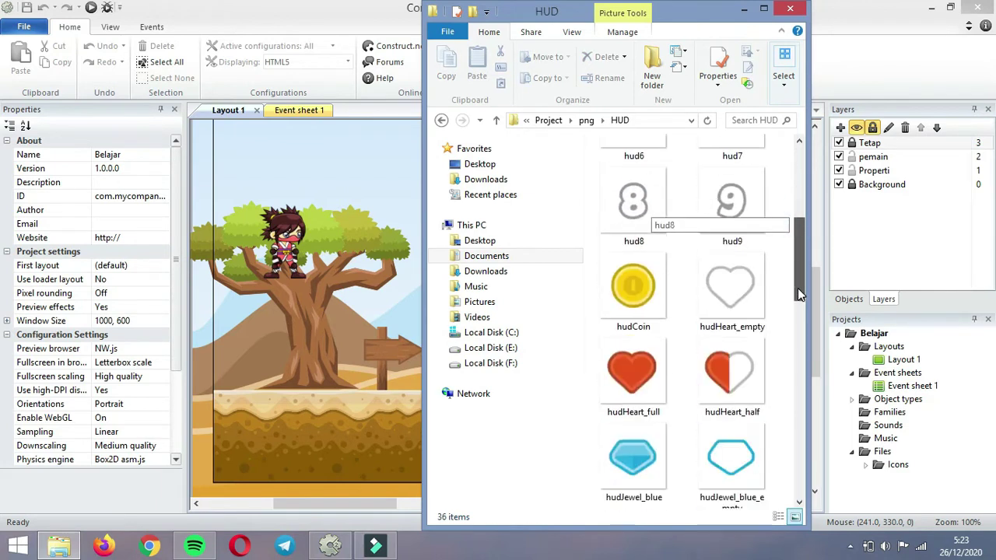
left_click_drag(643, 268, 344, 196)
Add iconfinder_super_mario_coin_50679 from the KULIAH > Gambar > ico folder to the layout at about 181, 436, then return to the full layout.
left_click_drag(801, 298, 803, 455)
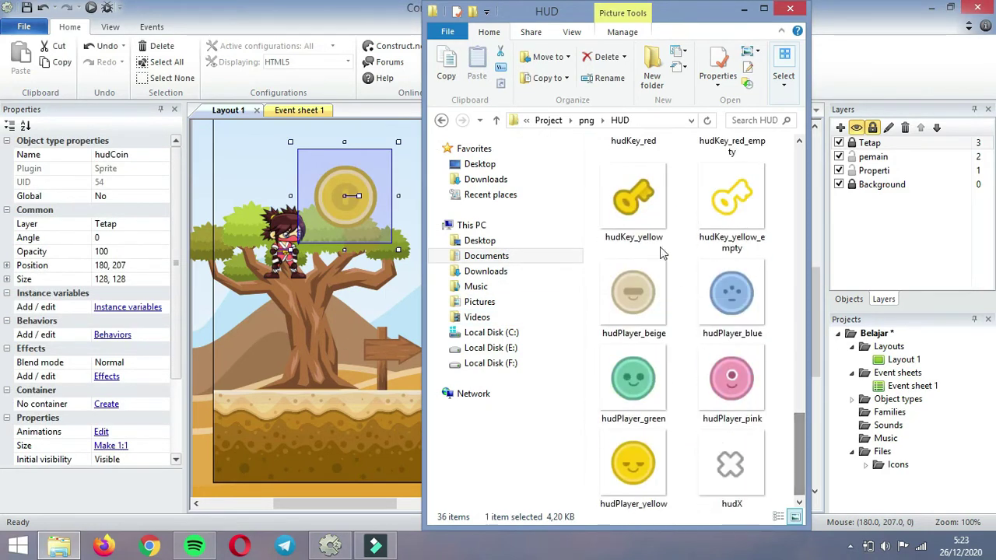
left_click(441, 121)
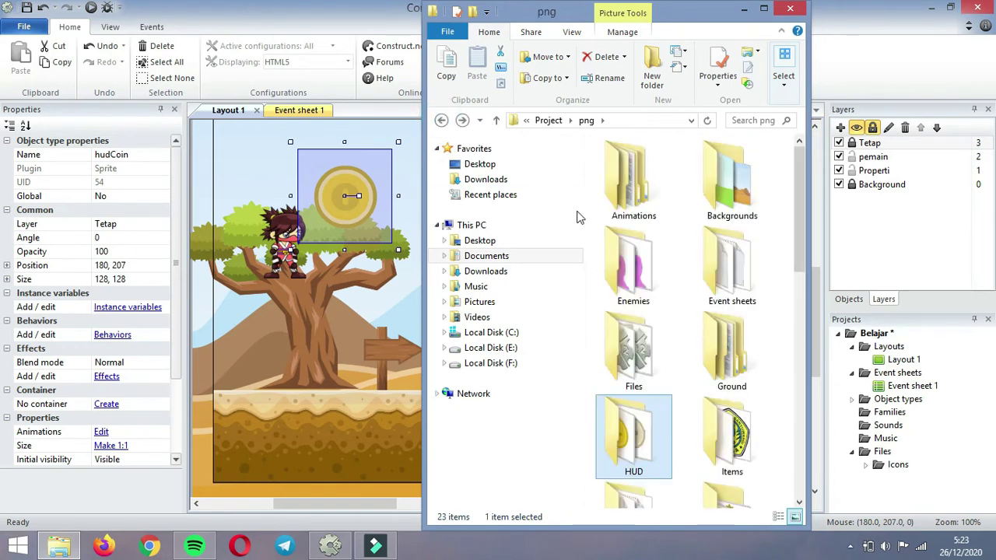
key("alt+Left")
double_click(634, 393)
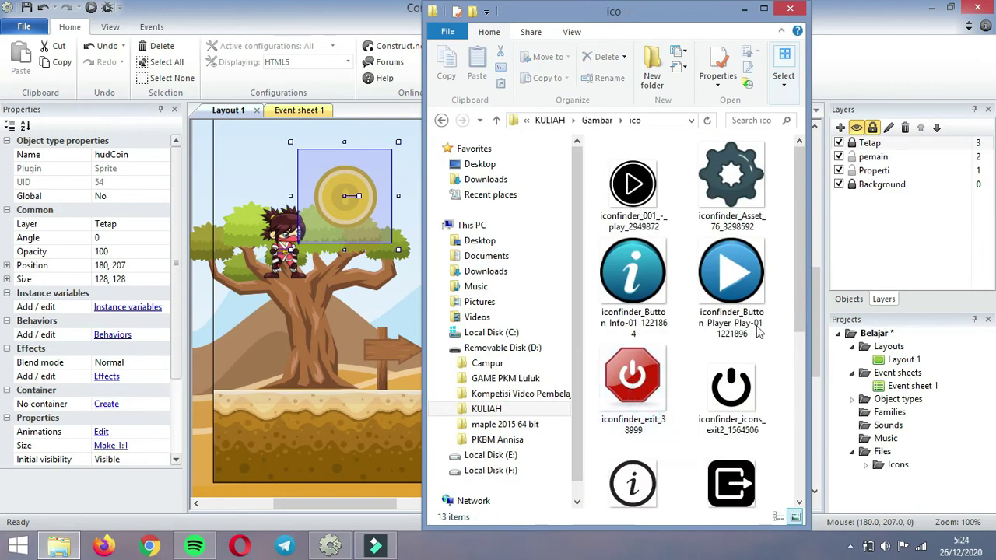
left_click_drag(795, 298, 802, 476)
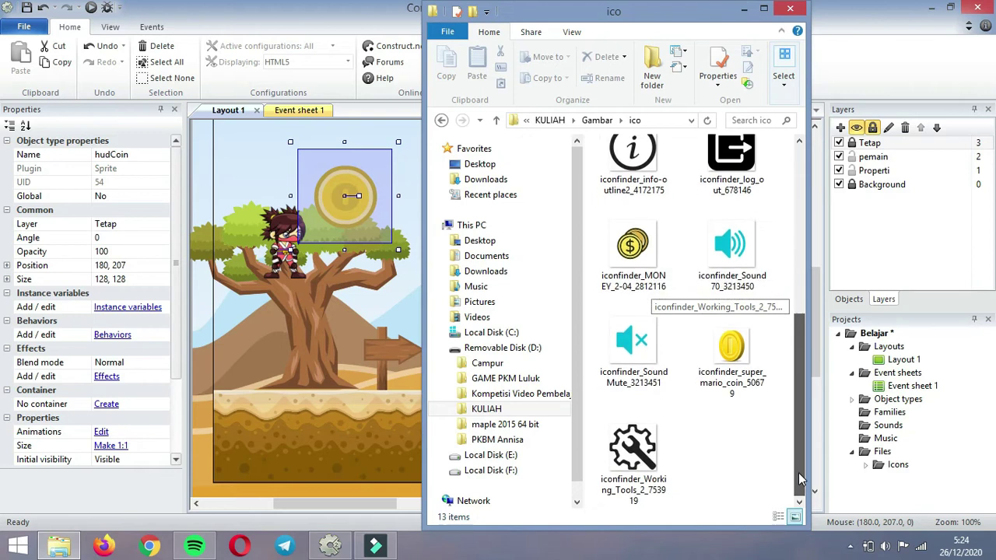
left_click_drag(731, 348, 345, 363)
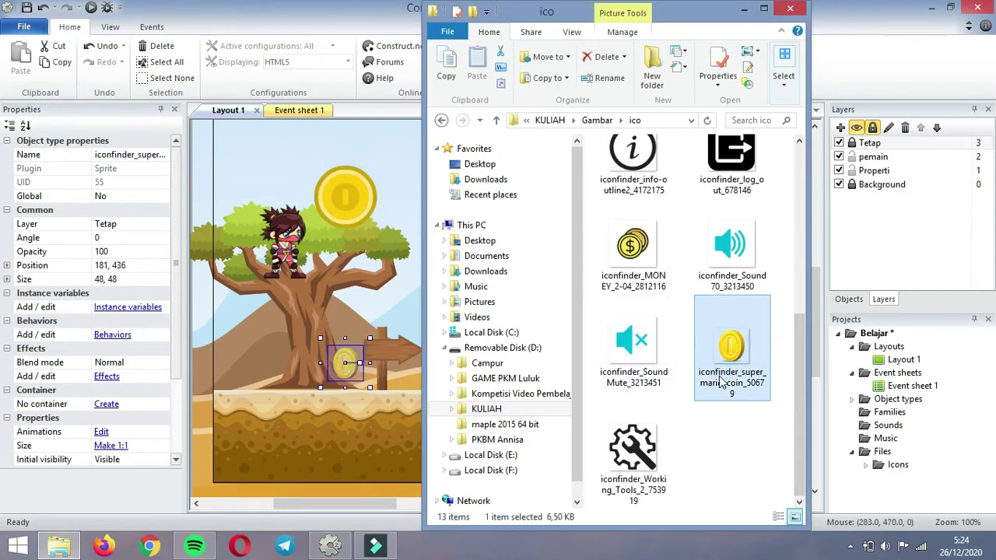
left_click(749, 10)
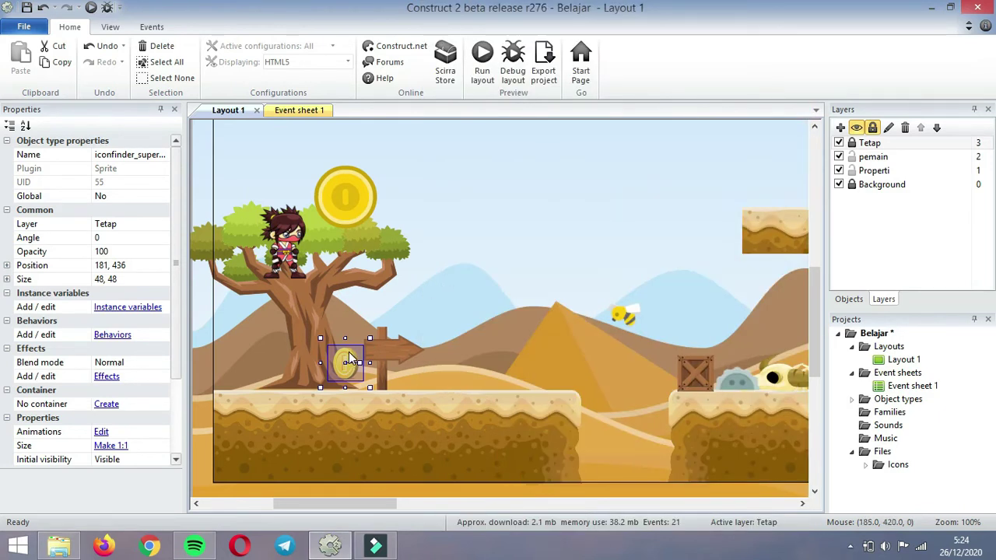
left_click(371, 351)
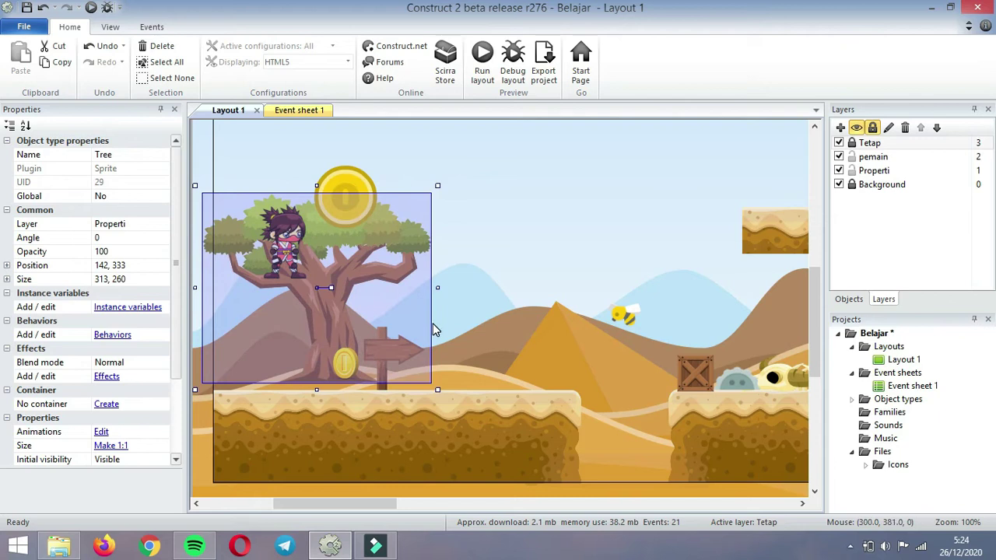
key("ctrl+z")
left_click(852, 171)
left_click(865, 145)
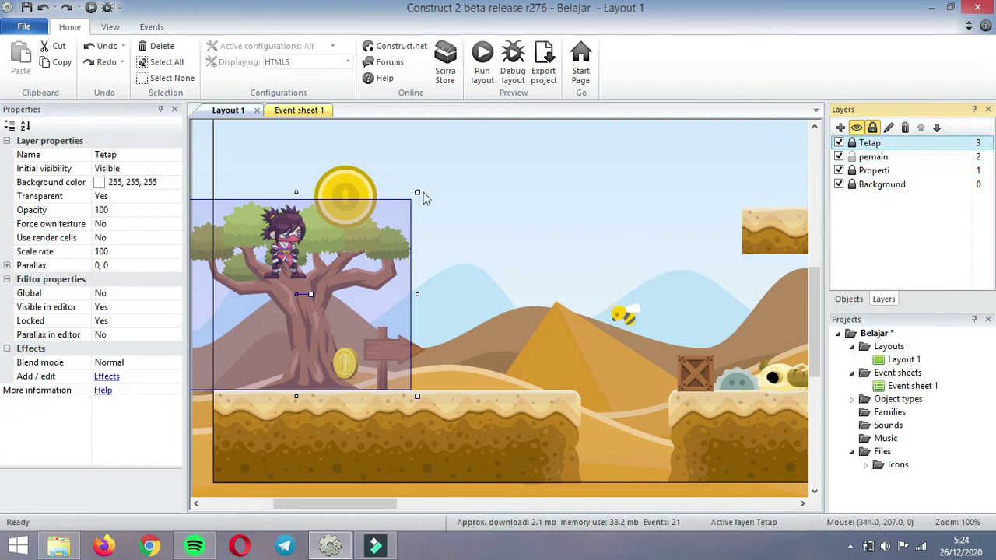
left_click(354, 180)
left_click(851, 171)
Unlock the Tetap layer and move the large coin away from the tree to about 405, 191.
left_click(852, 143)
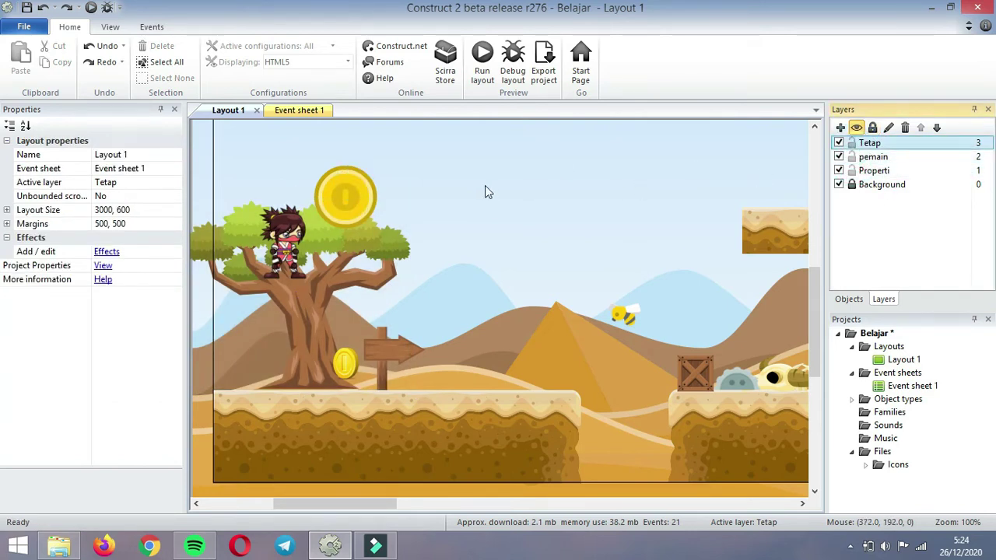
left_click_drag(353, 199, 516, 187)
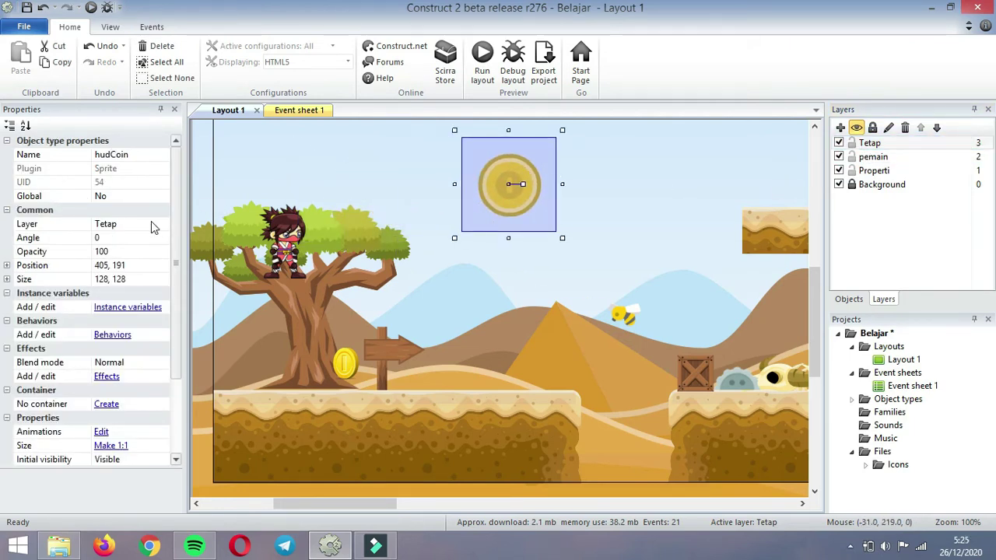
Keep the large coin on the Tetap layer and rename it as Coin1.
left_click(147, 225)
left_click(162, 223)
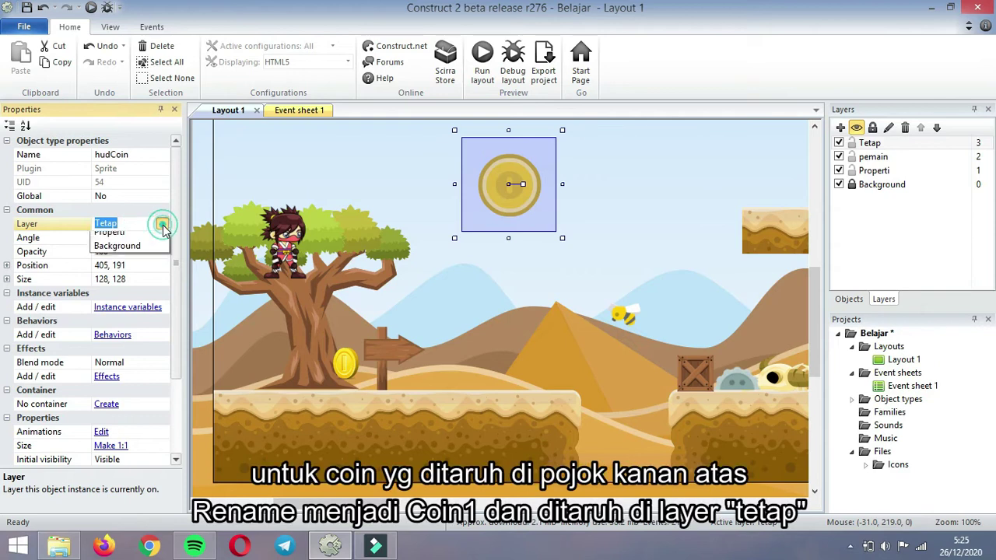
left_click(159, 240)
left_click(135, 156)
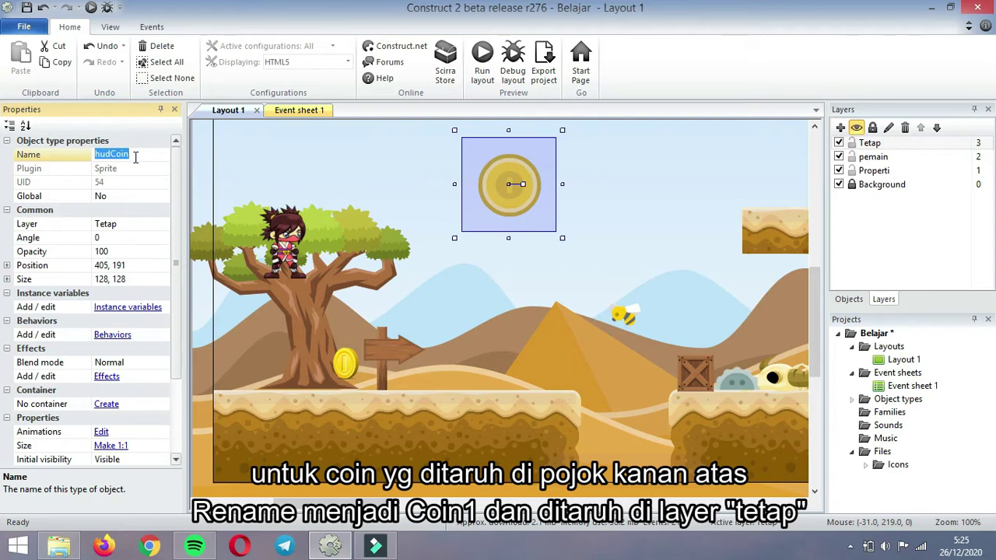
left_click(111, 153)
type("1")
key("Return")
Assign the small coin to the Properti layer and move it past the signpost to about 350, 372.
left_click(350, 358)
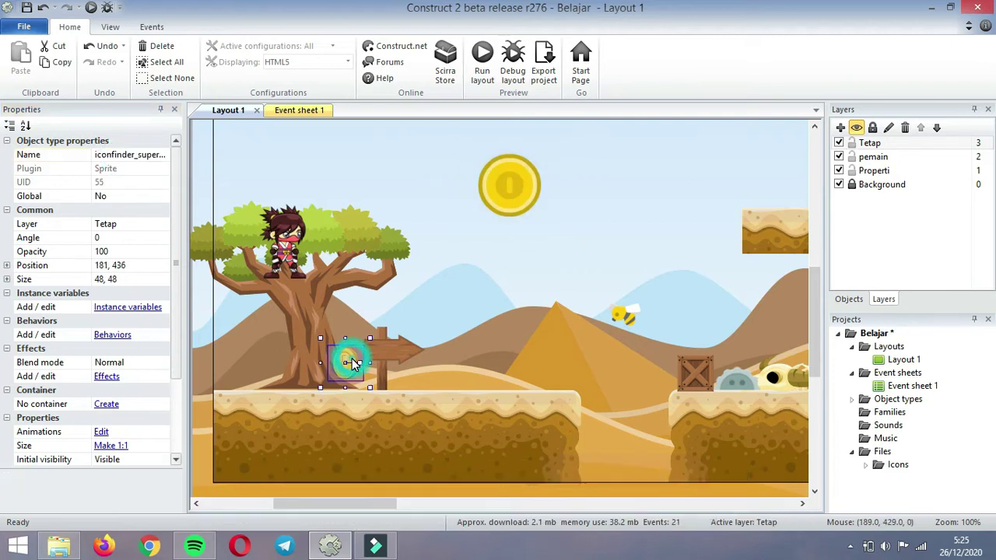
left_click(131, 225)
left_click(162, 223)
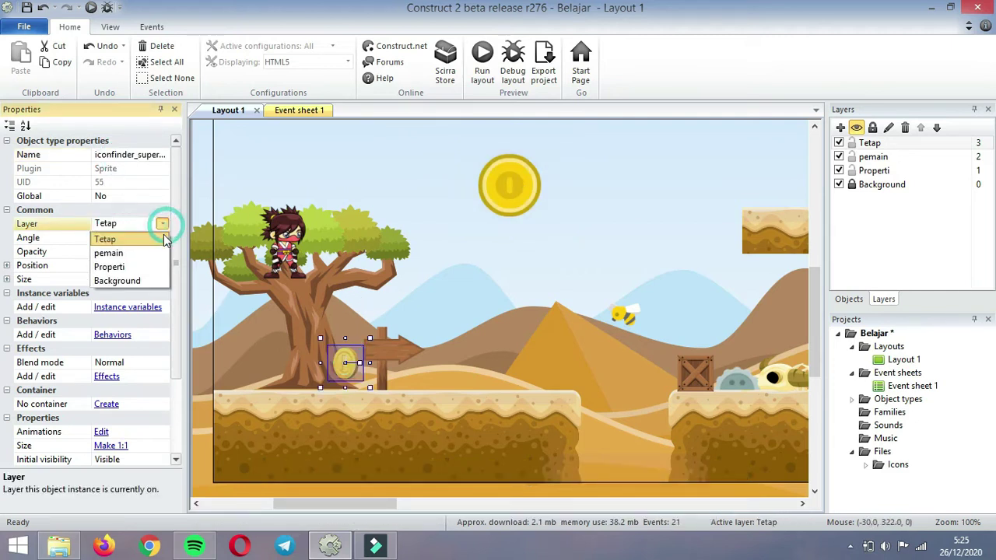
left_click(157, 266)
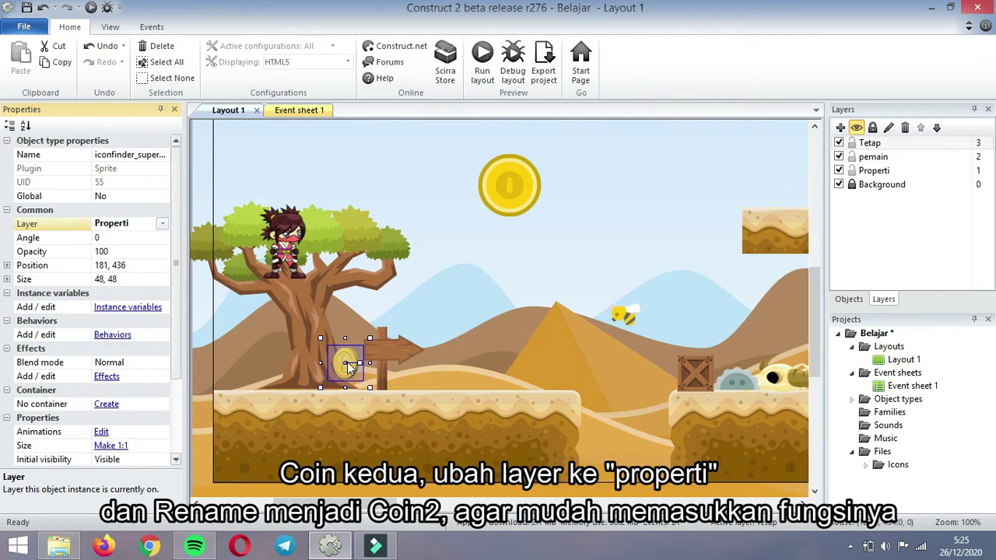
left_click_drag(348, 375, 472, 327)
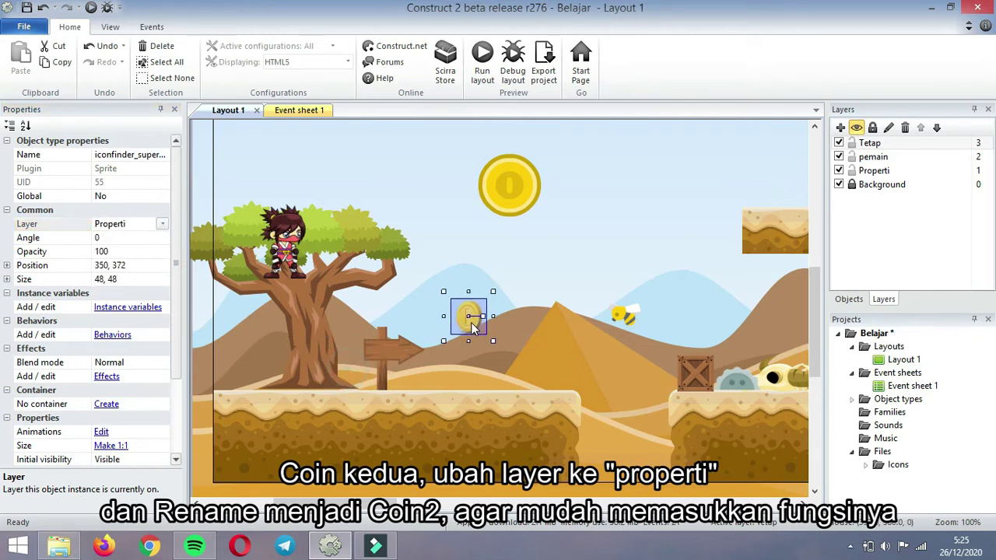
Rename the small coin as coin2.
left_click(141, 159)
type("coin2")
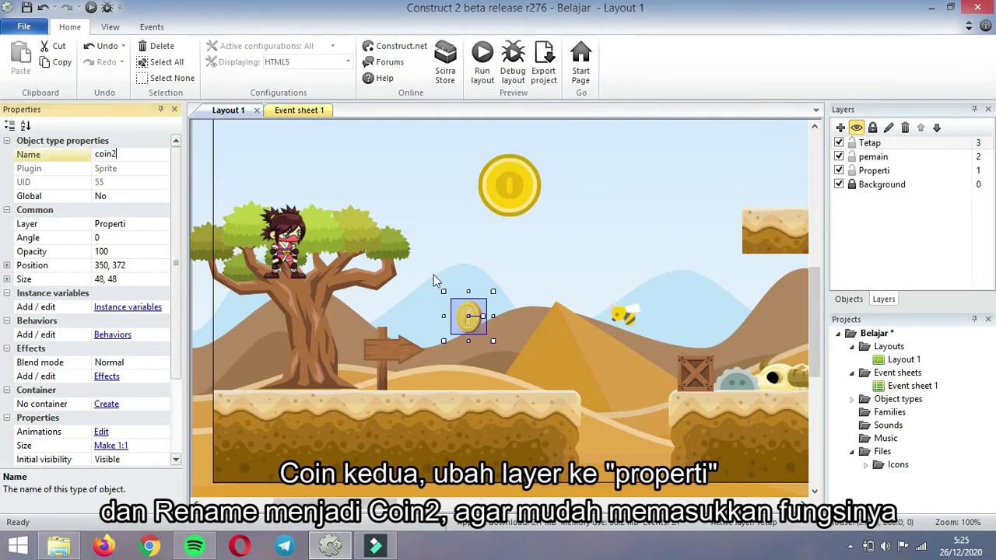
left_click(544, 332)
left_click(468, 317)
Shrink Coin1 to about 57 by 55 and place it beside the heart icon at about 740, 34.
left_click(514, 185)
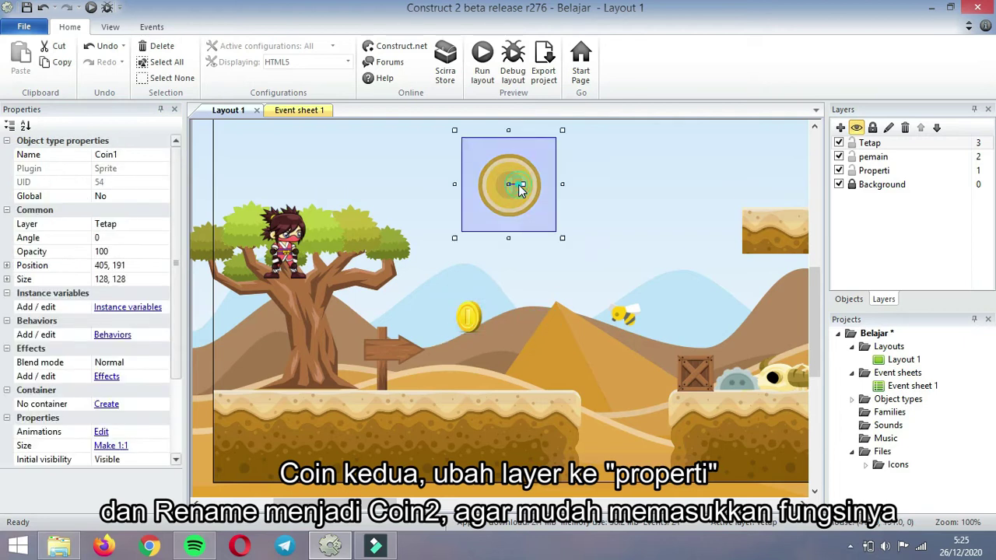
left_click(562, 236)
left_click_drag(519, 215, 510, 184)
scroll(818, 311, "up", 3)
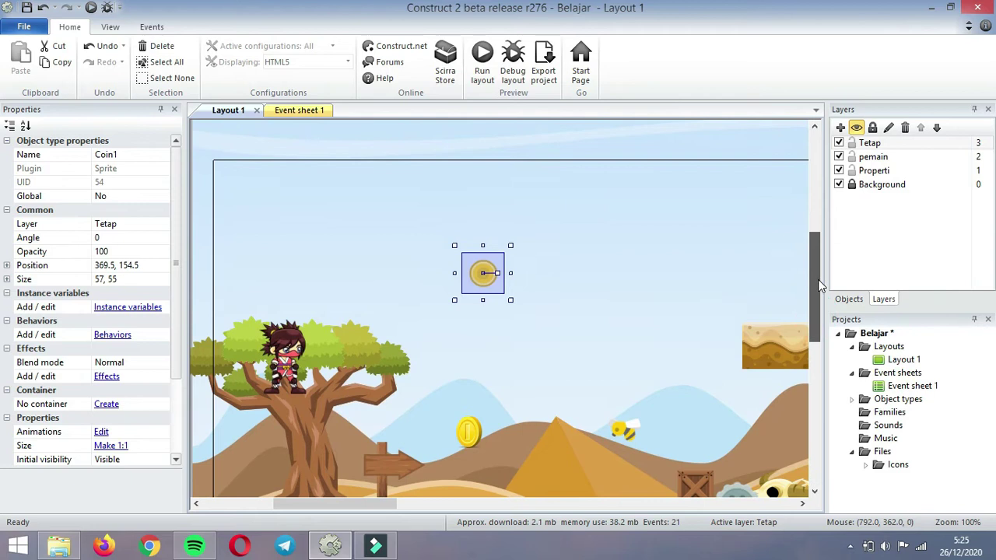
left_click_drag(367, 504, 383, 504)
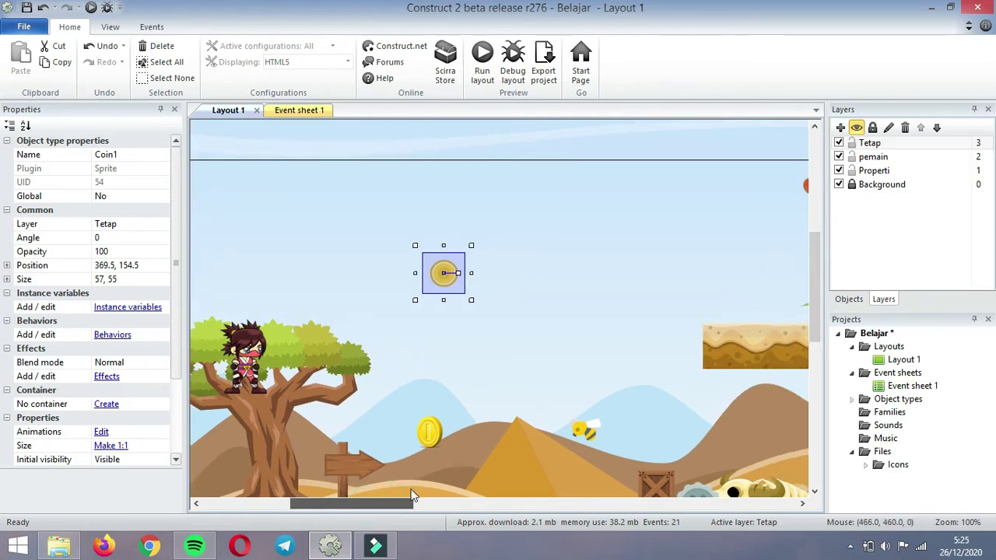
left_click_drag(406, 505, 424, 505)
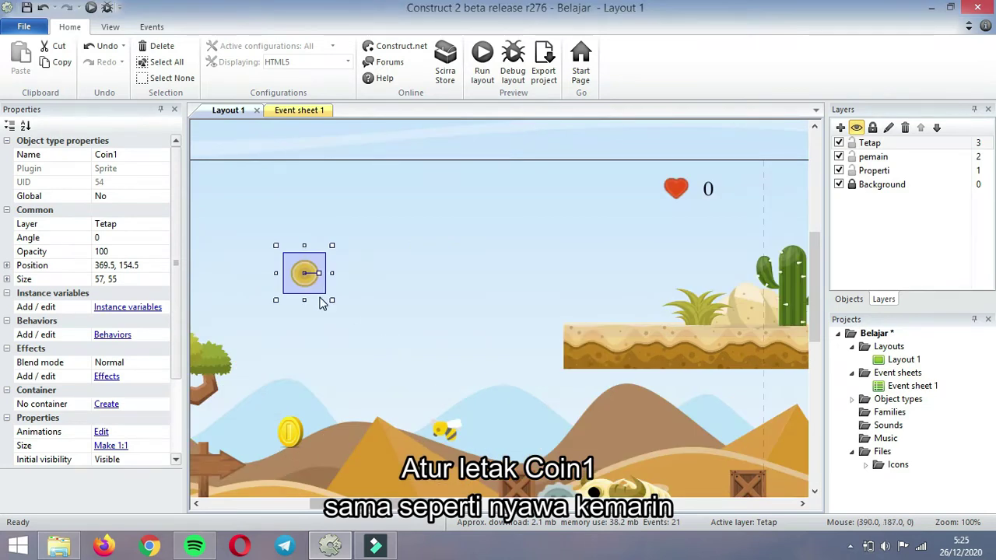
left_click_drag(311, 282, 581, 195)
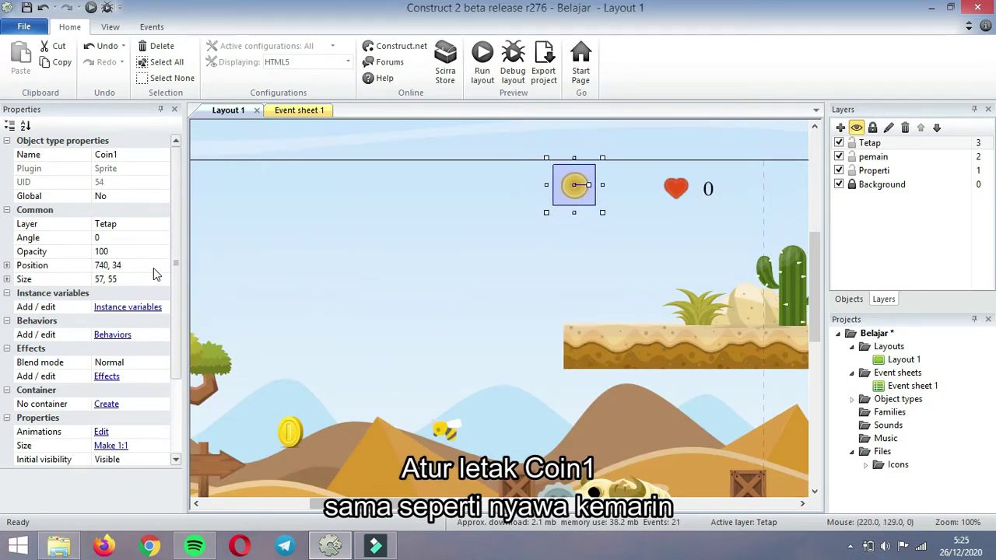
Set Coin1's size to 50, 50 and align it with the heart icon at about 754, 42.
left_click(134, 278)
type("50")
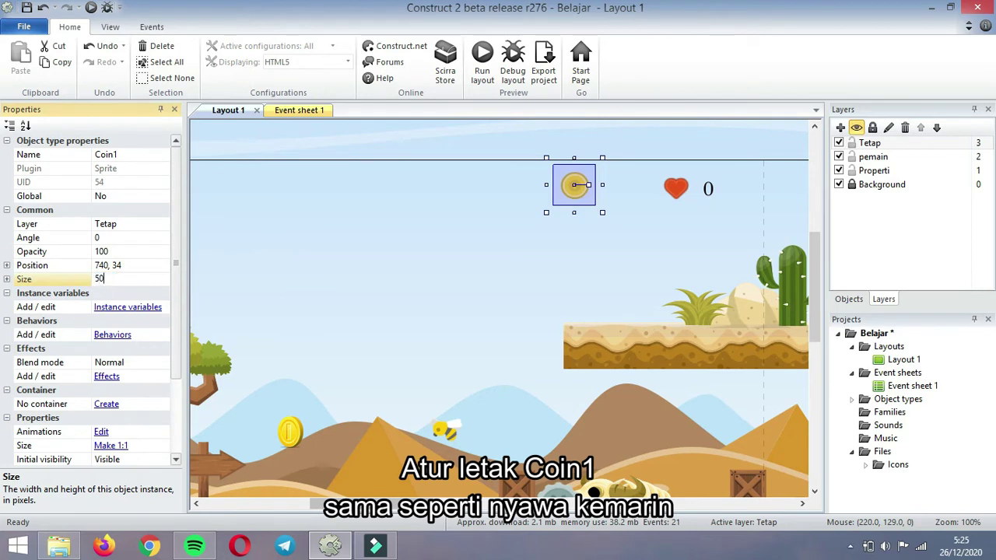
type(", 50")
key("Return")
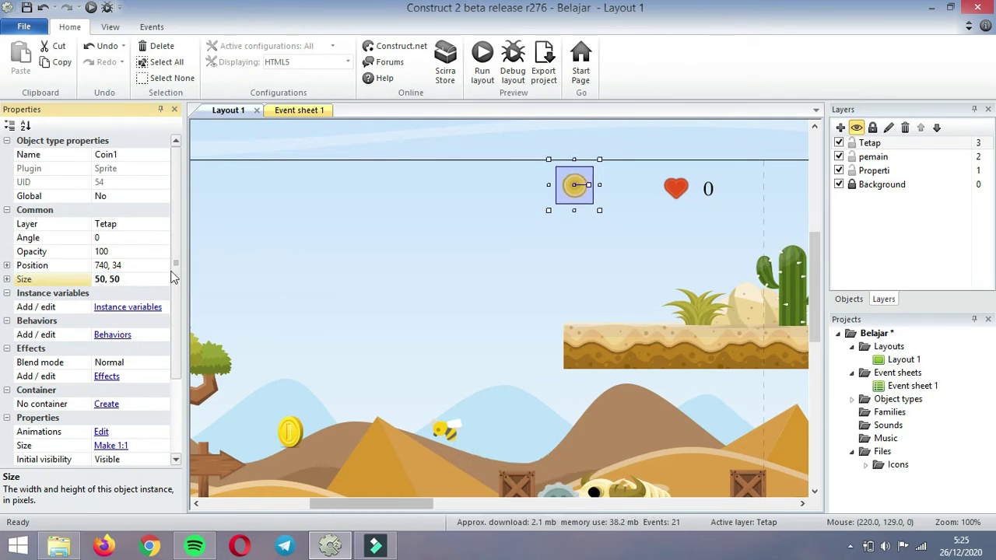
left_click_drag(585, 195, 595, 200)
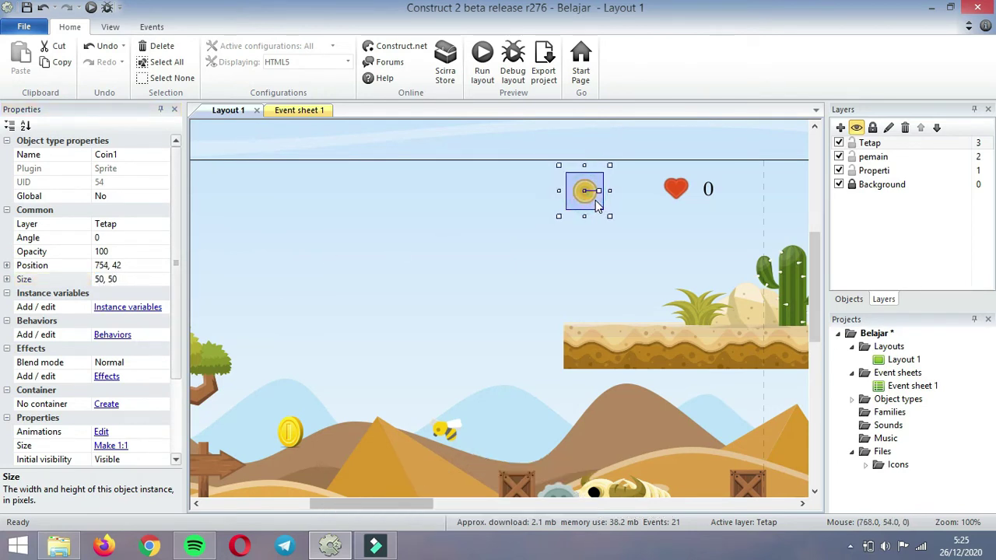
left_click(637, 220)
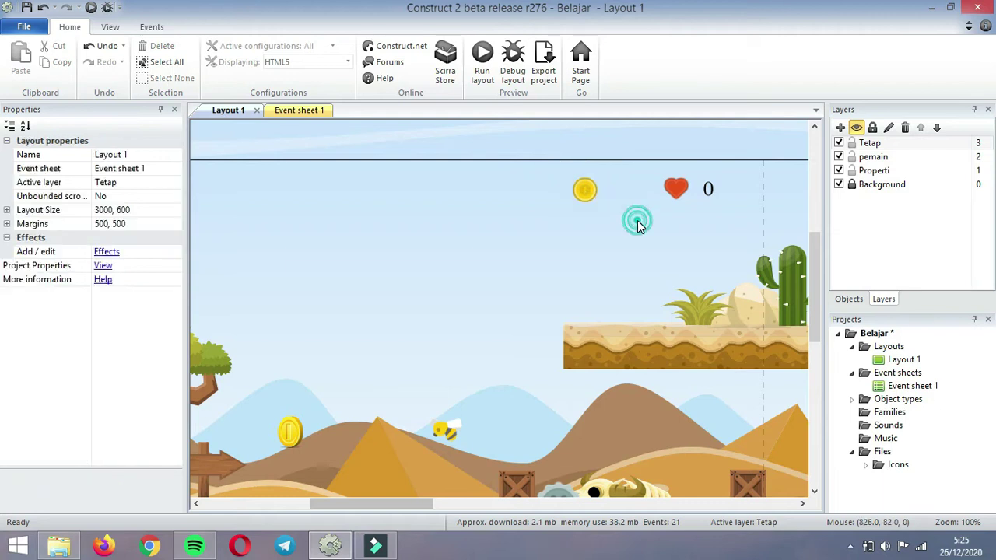
Insert a Text object named Coin3 on the Tetap layer, below the HUD coin at about 639, 166.
right_click(379, 255)
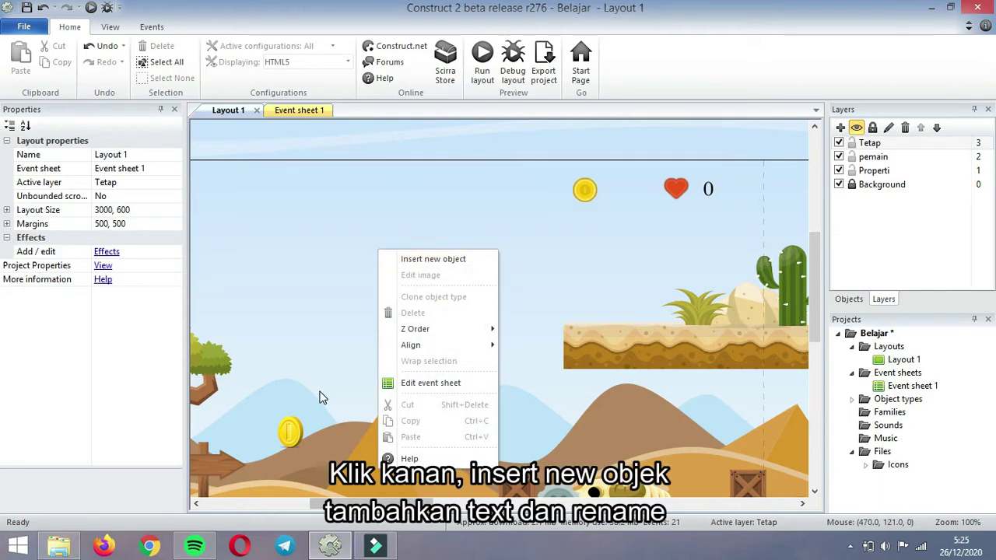
left_click(412, 259)
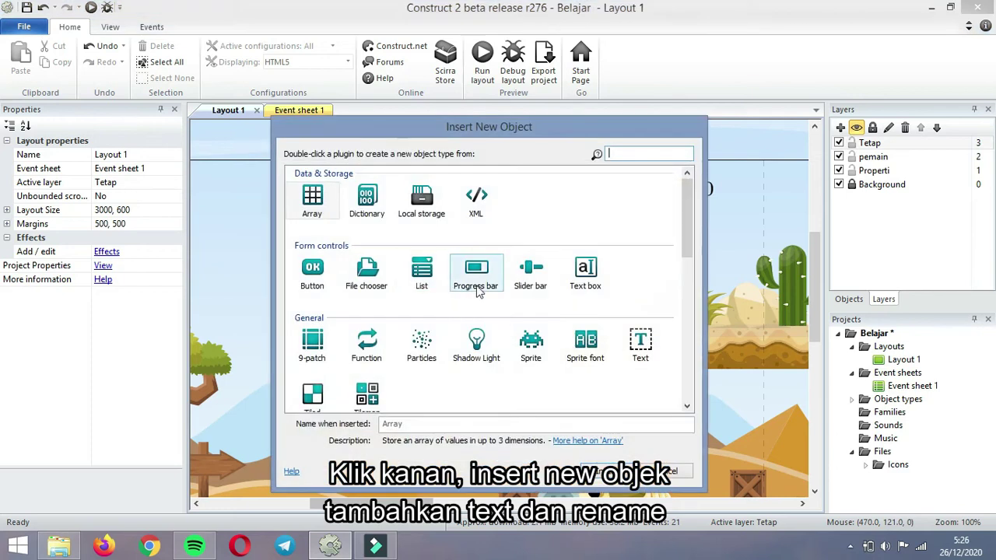
left_click(640, 342)
double_click(476, 424)
key("BackSpace")
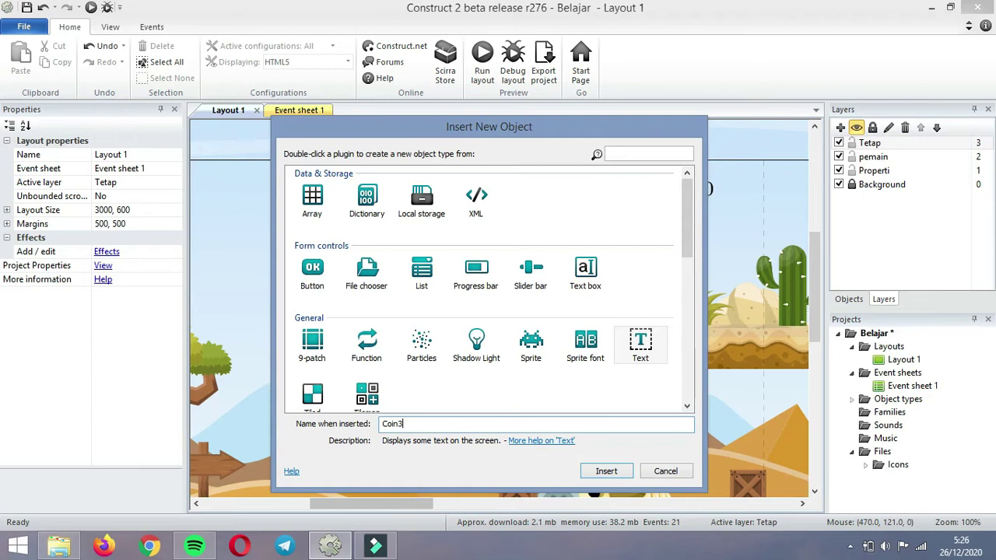
left_click(607, 471)
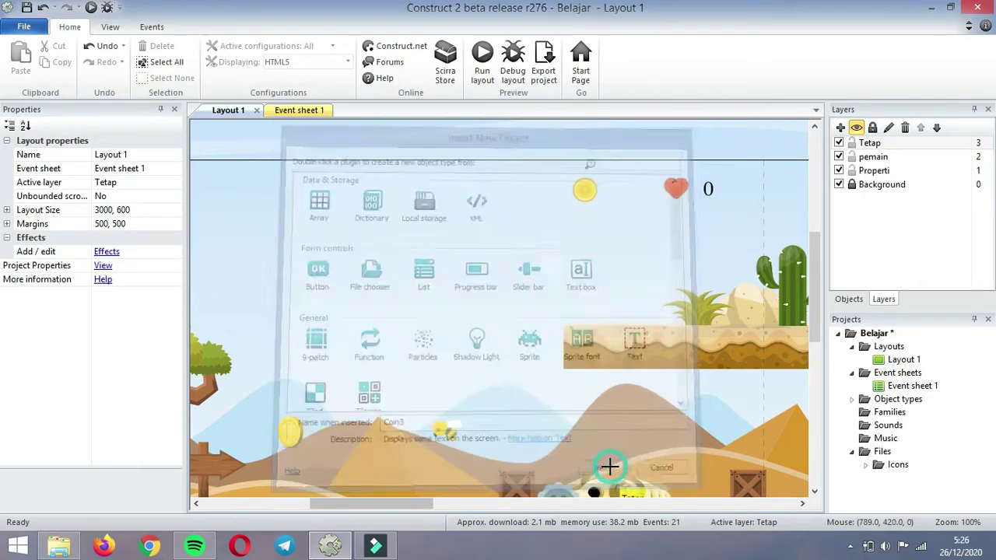
left_click(500, 282)
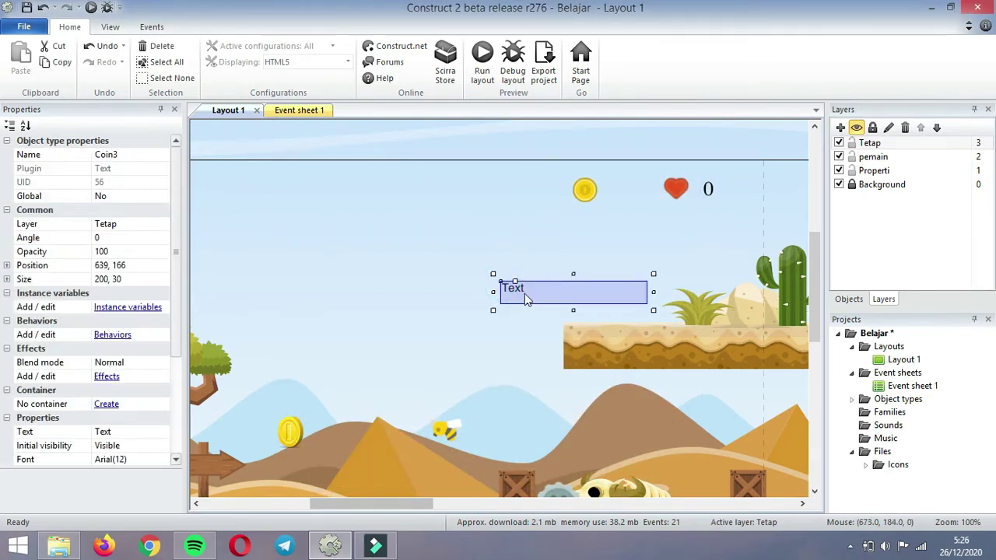
Set the new text object's text to 0 and rename it as CoinAngka.
left_click(123, 432)
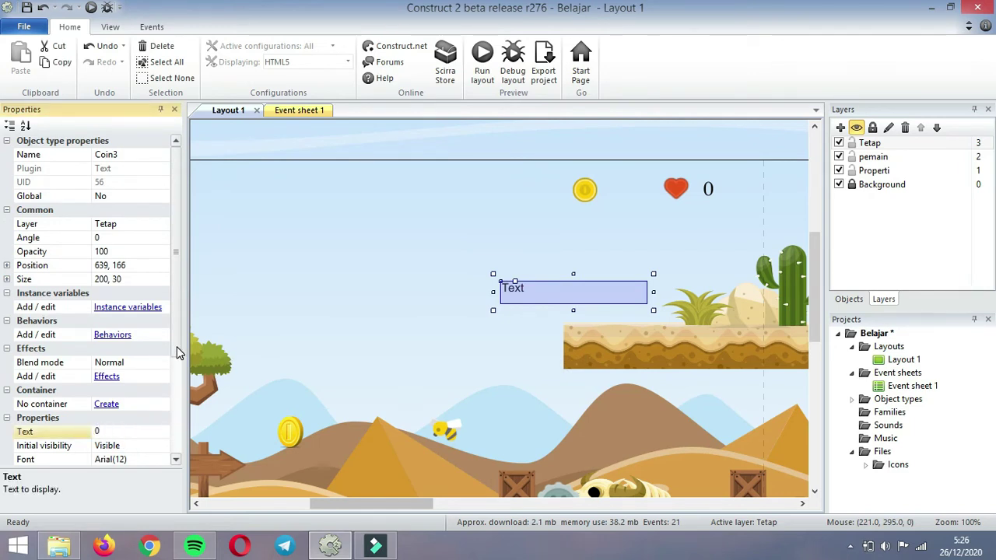
key("Return")
left_click(129, 154)
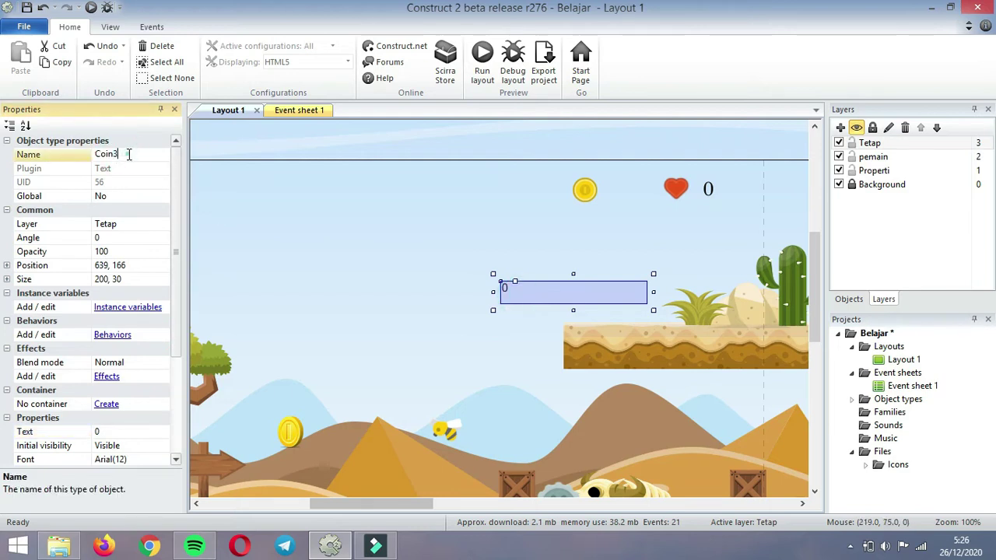
type("Coin")
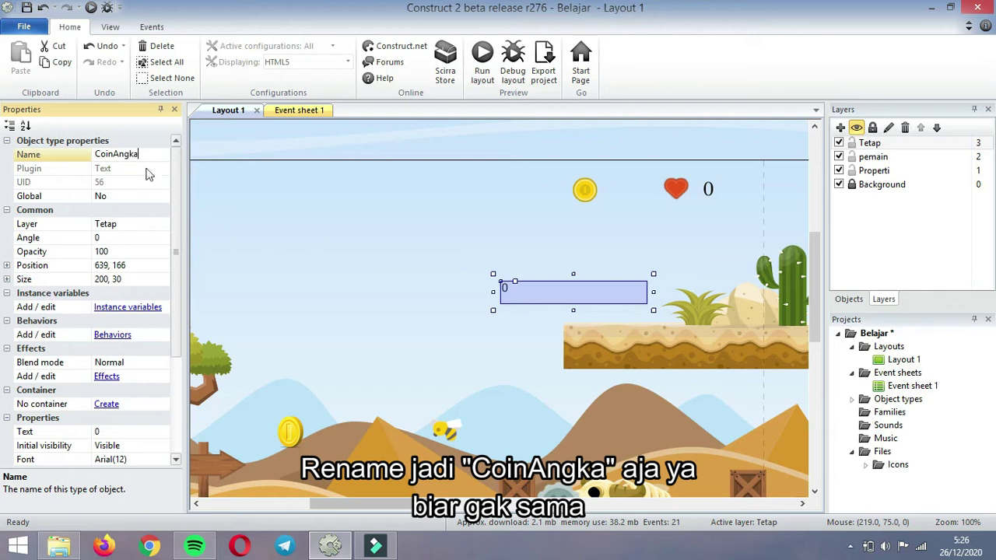
left_click(357, 288)
Shrink the CoinAngka text box to about 32 by 31 and set its font to Century Bold, size 20.
left_click(506, 292)
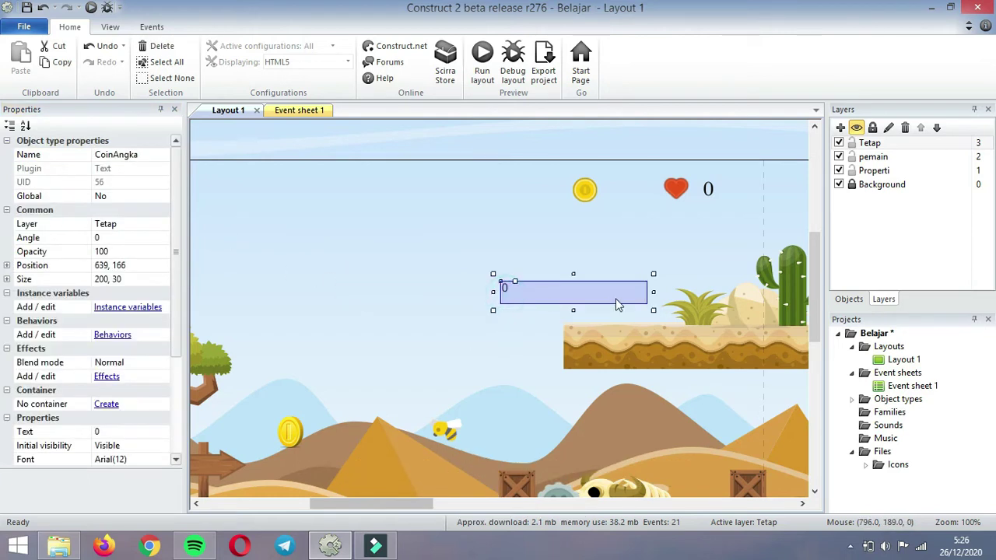
left_click_drag(653, 310, 531, 311)
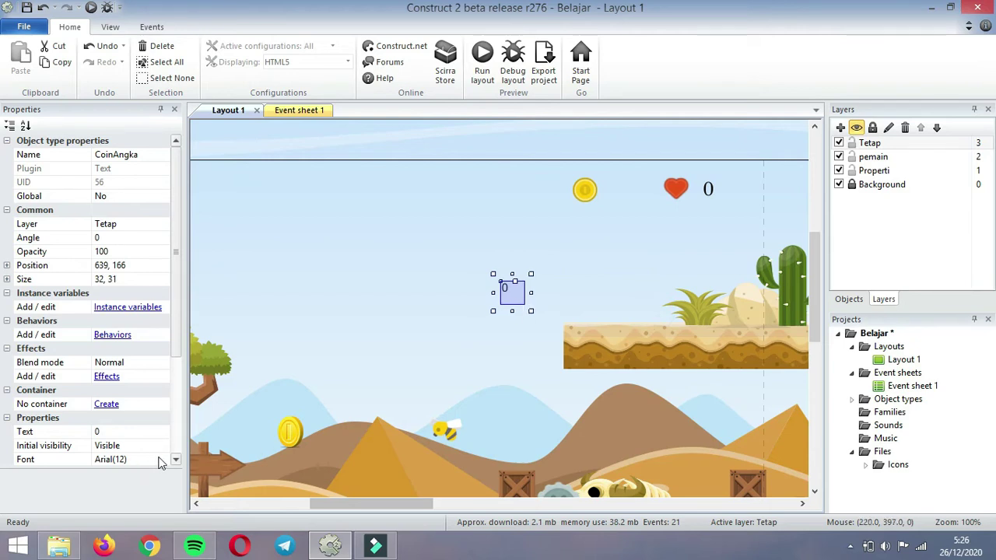
left_click(176, 351)
left_click(138, 432)
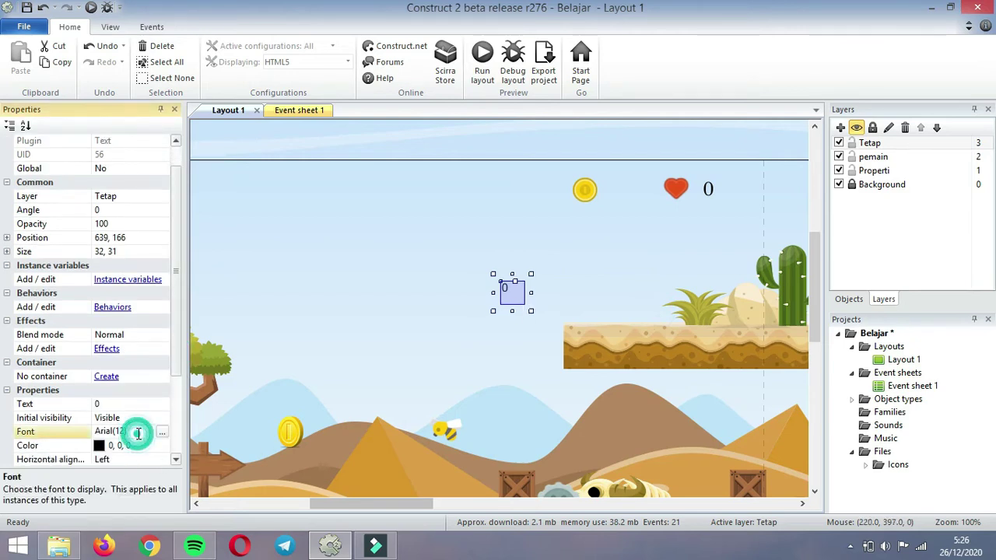
left_click(162, 432)
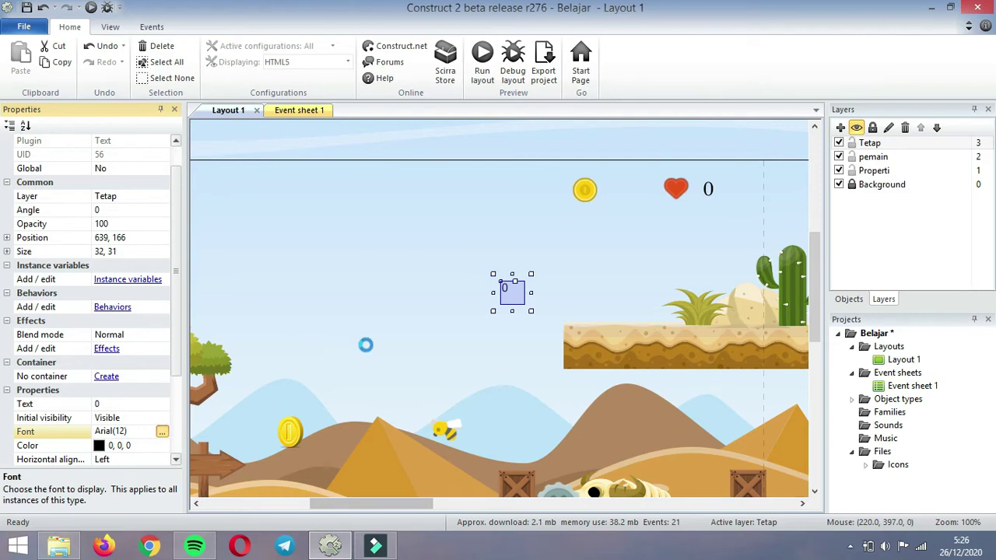
left_click_drag(449, 210, 450, 219)
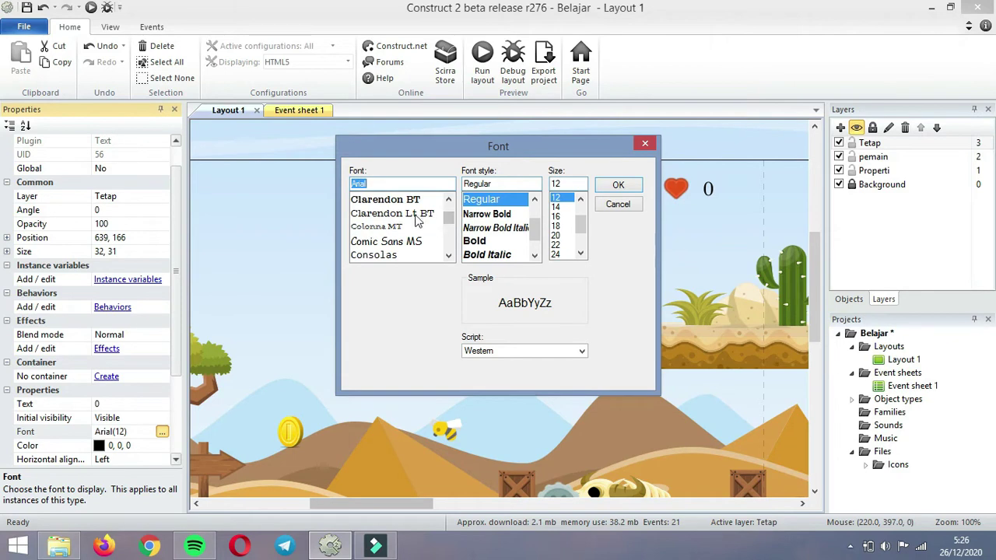
left_click(402, 255)
left_click(402, 255)
left_click(402, 255)
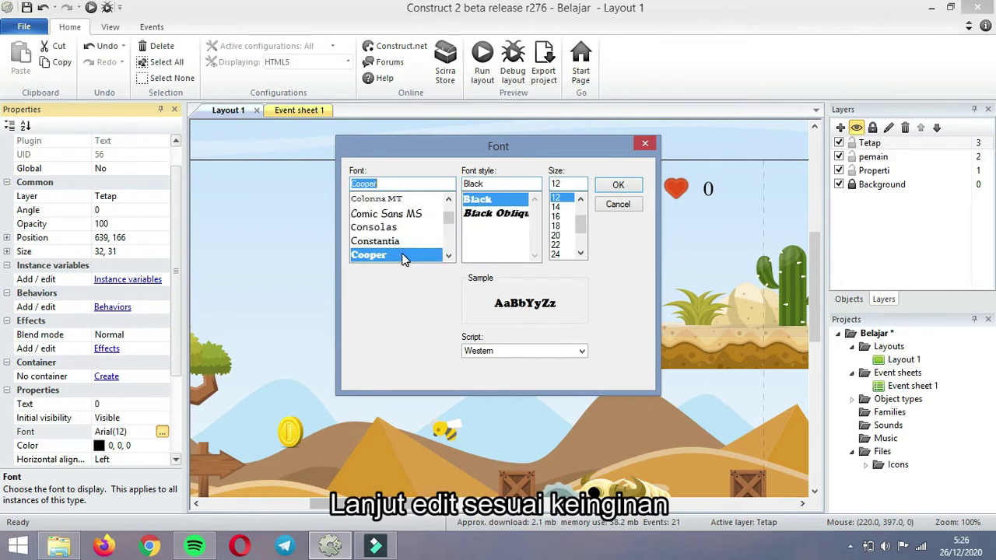
scroll(402, 259, "up", 12)
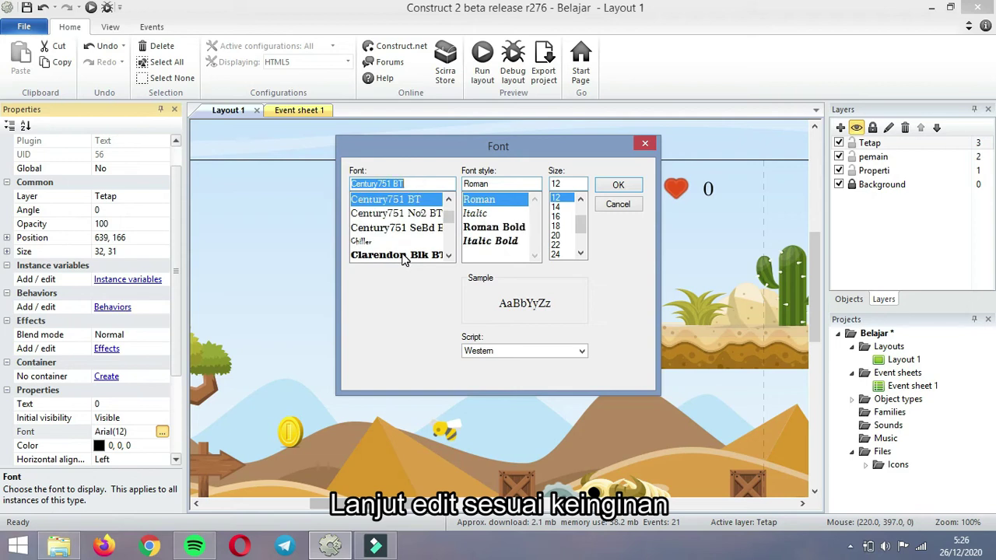
scroll(402, 259, "up", 4)
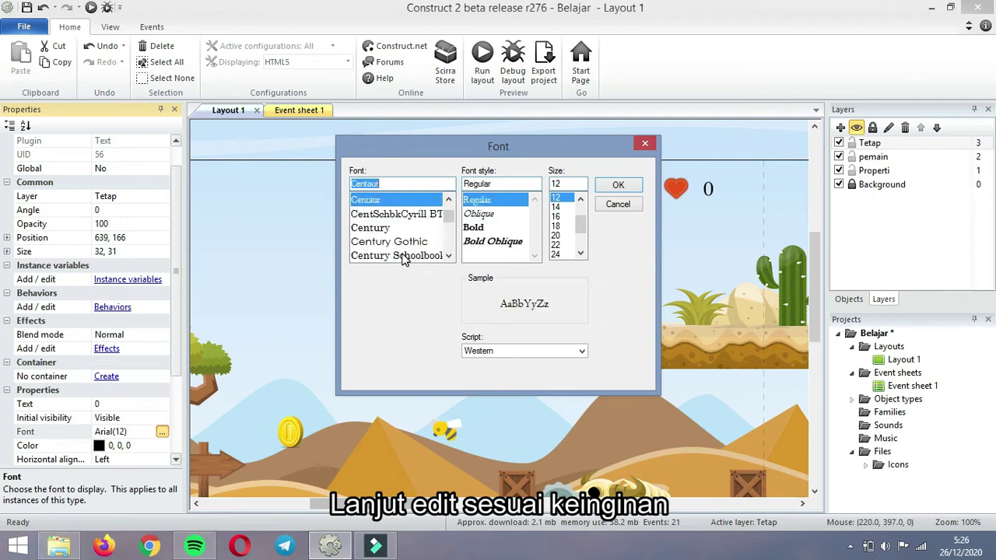
left_click(481, 228)
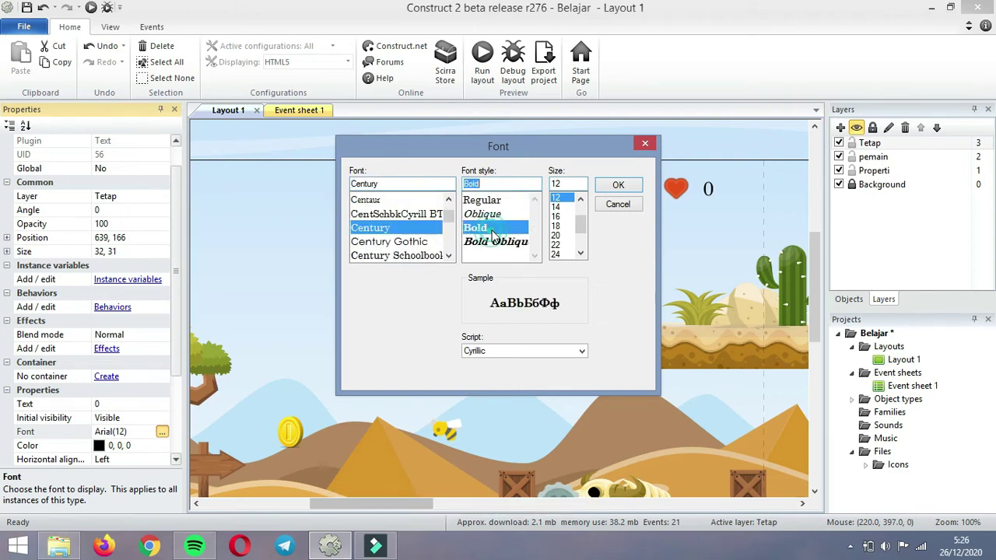
left_click(568, 236)
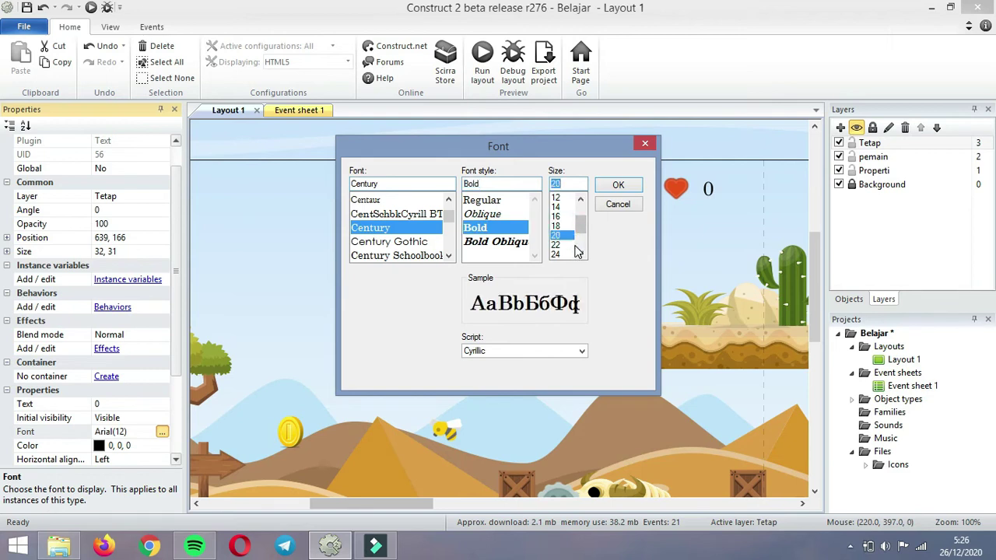
left_click(619, 184)
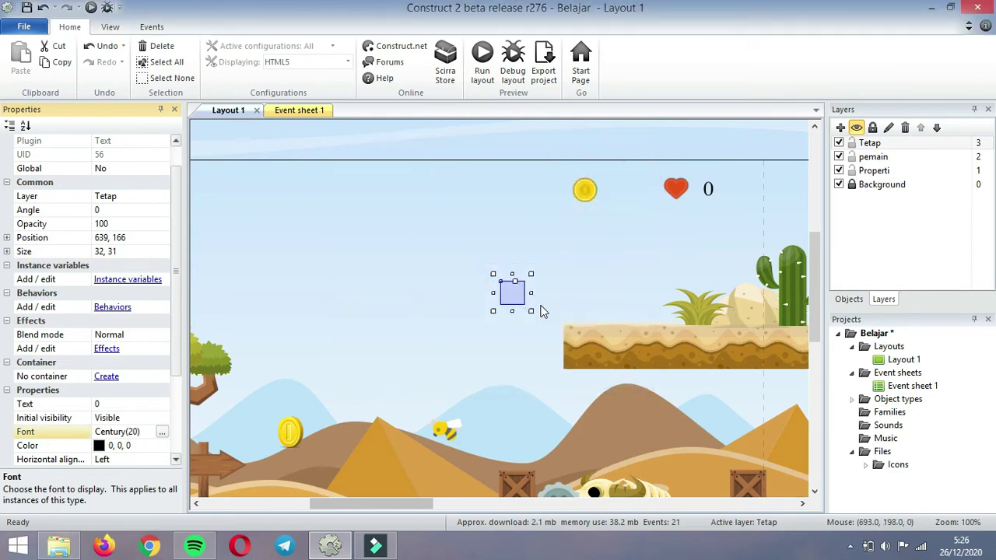
Enlarge the CoinAngka text box to about 46 by 43 and place it beside the HUD coin at about 783, 24.
left_click_drag(529, 310, 628, 202)
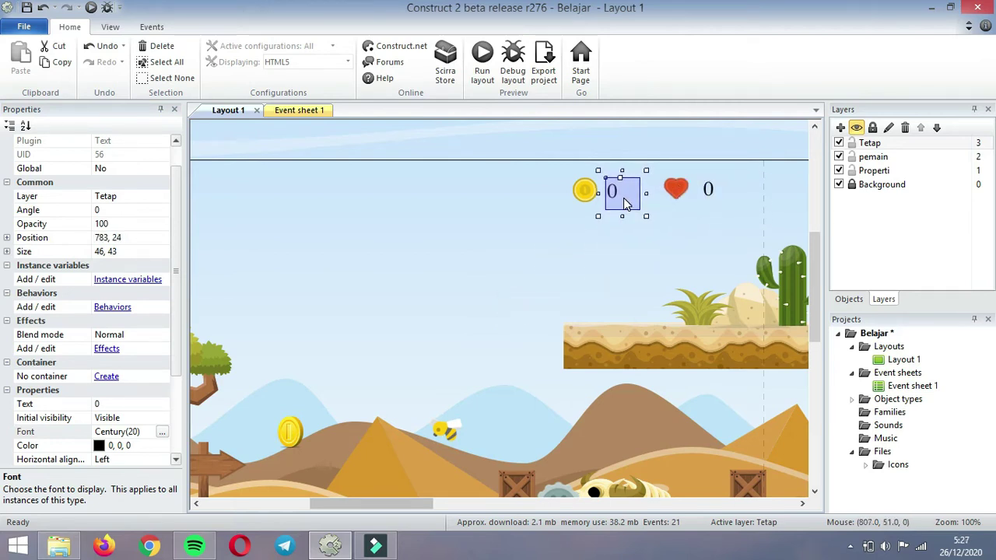
left_click(624, 233)
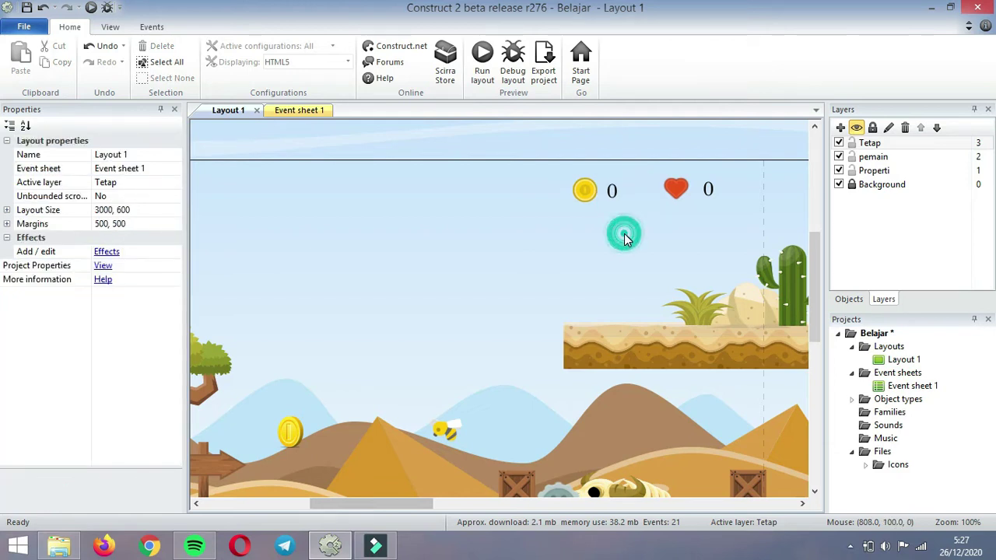
Add a Text instance variable named type with the initial value coin to CoinAngka.
left_click(613, 194)
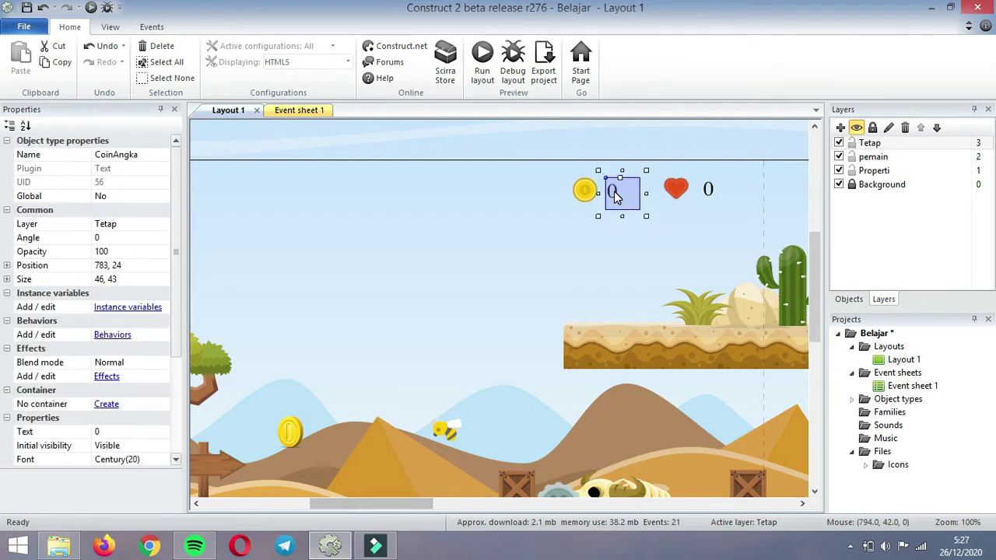
left_click(130, 308)
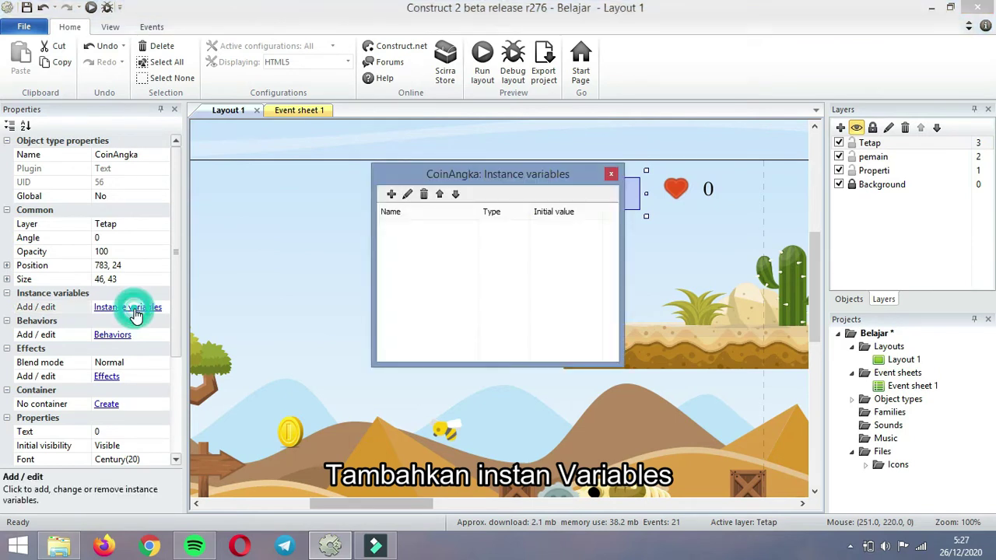
left_click(392, 194)
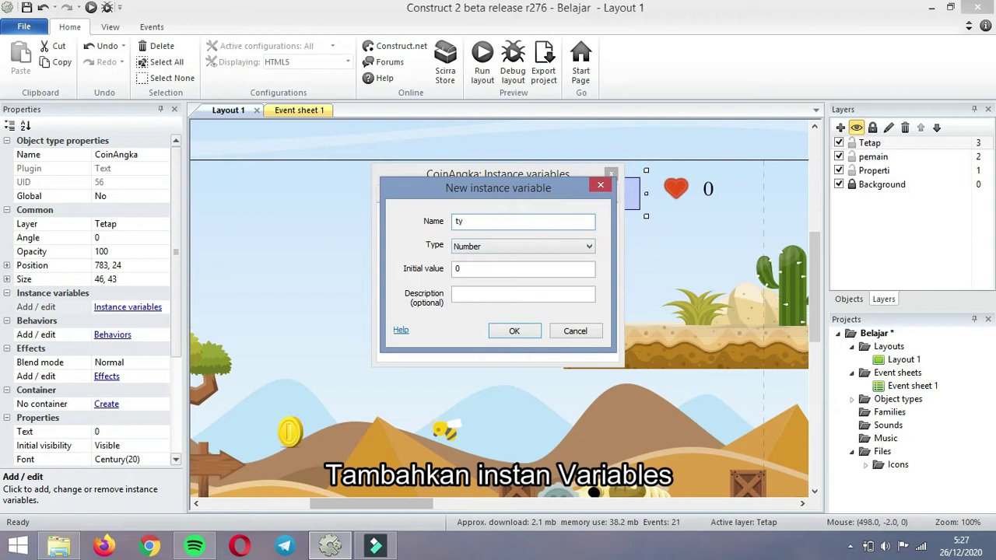
type("pe")
left_click(461, 270)
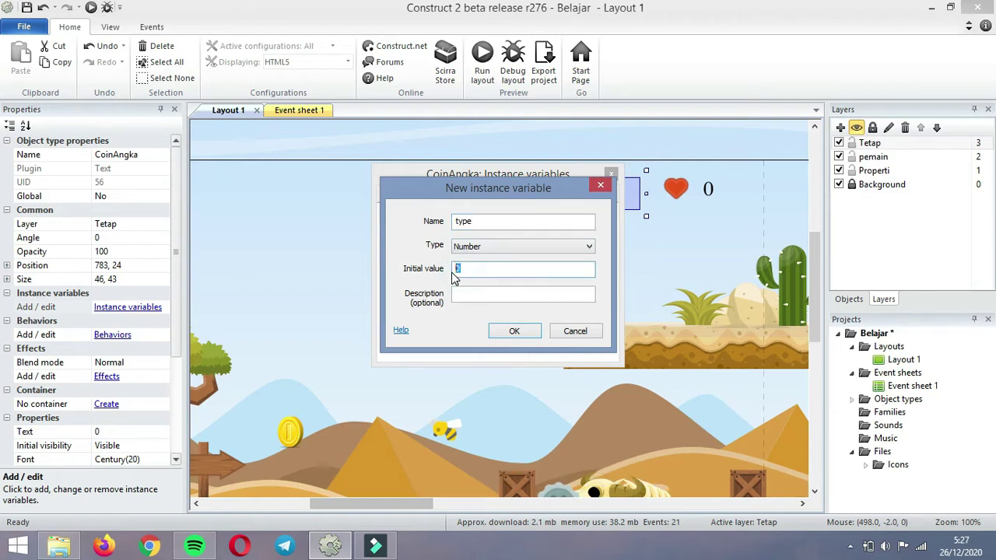
left_click(513, 246)
left_click(498, 268)
left_click(498, 267)
left_click(515, 331)
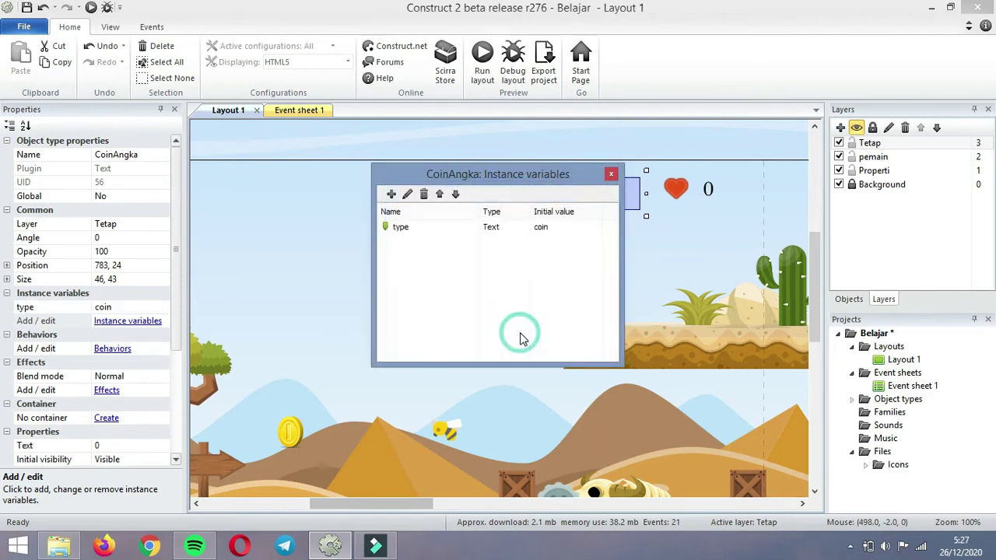
left_click(611, 176)
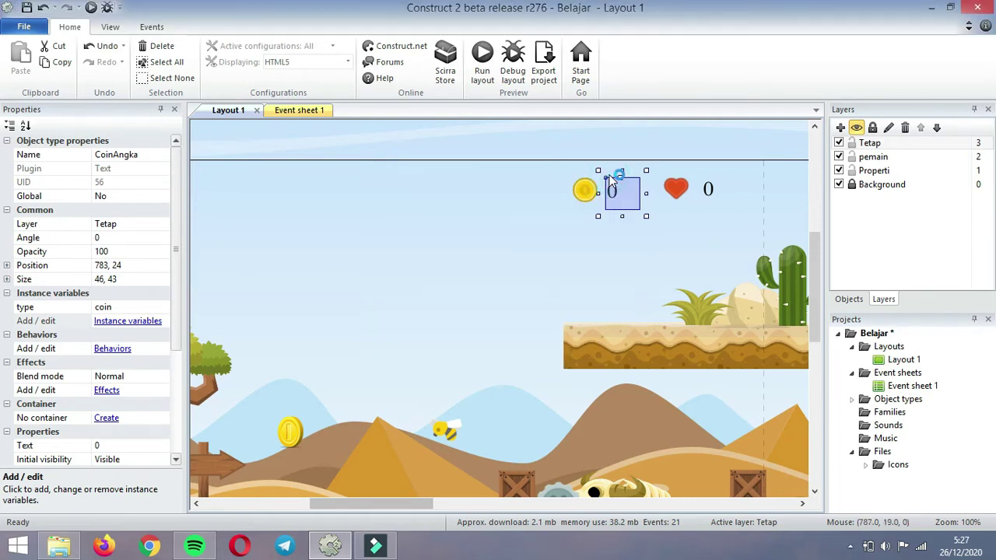
left_click(483, 288)
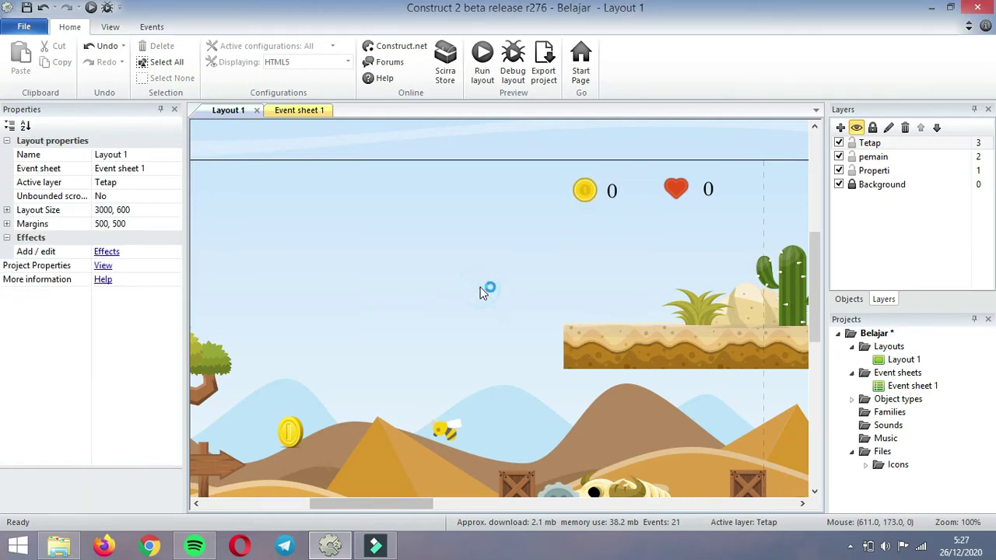
Lower coin2 beside the signpost to about 348, 391.
mouse_move(407, 506)
left_mouse_down()
mouse_move(373, 506)
mouse_move(397, 510)
left_mouse_up()
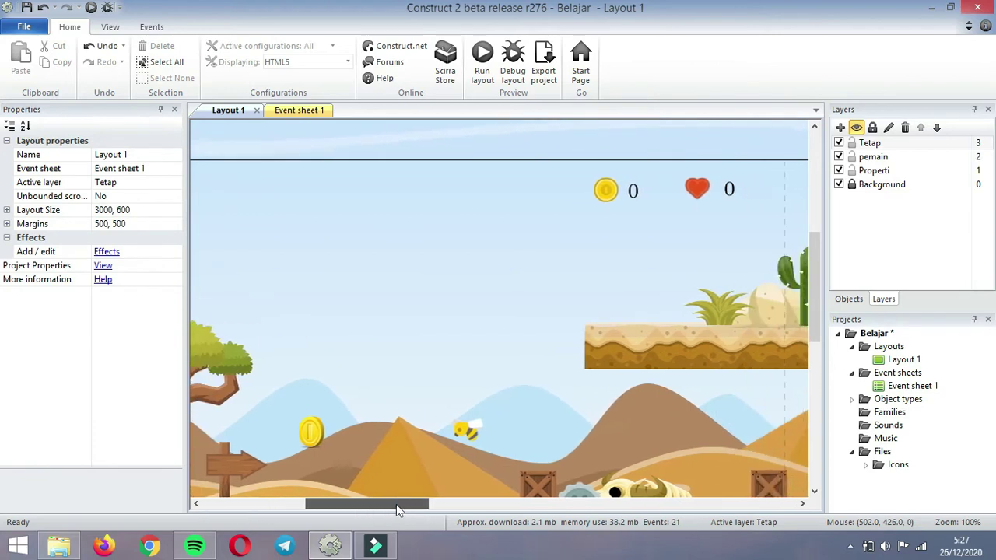
left_click(313, 445)
left_click_drag(815, 280, 814, 318)
left_click_drag(335, 278, 316, 316)
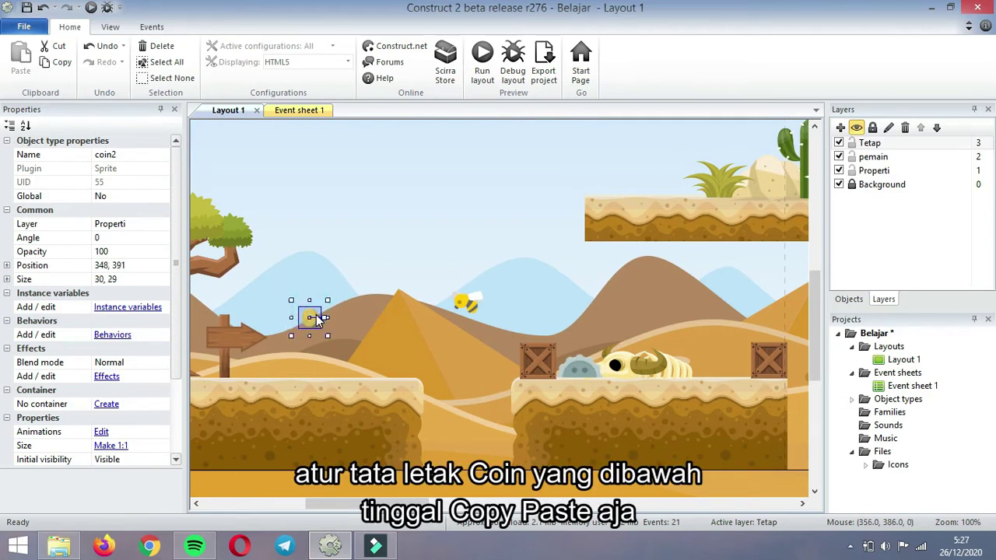
Paste a copy of coin2 on the Tetap layer at about 426, 399 and align the original with it at about 348, 399.
right_click(316, 317)
left_click(344, 266)
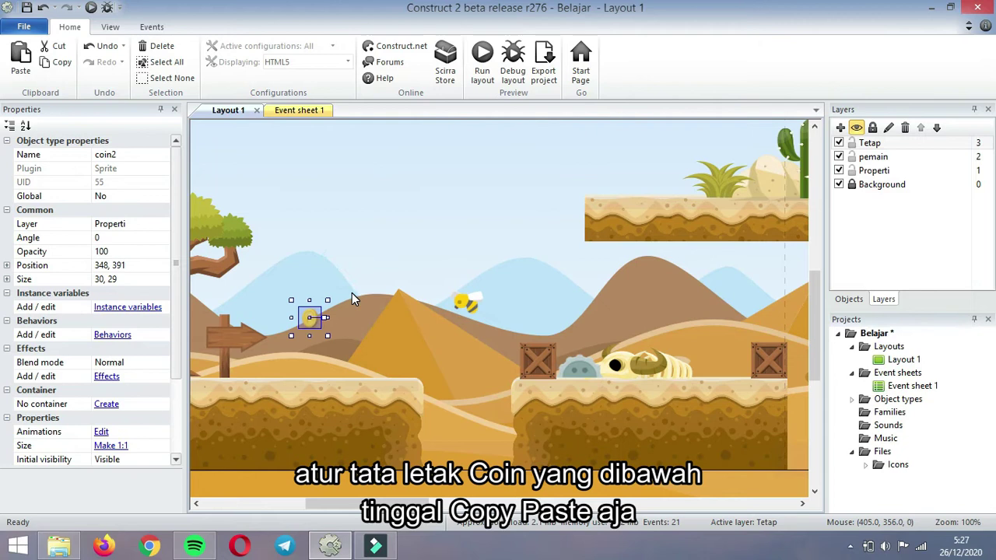
left_click(351, 294)
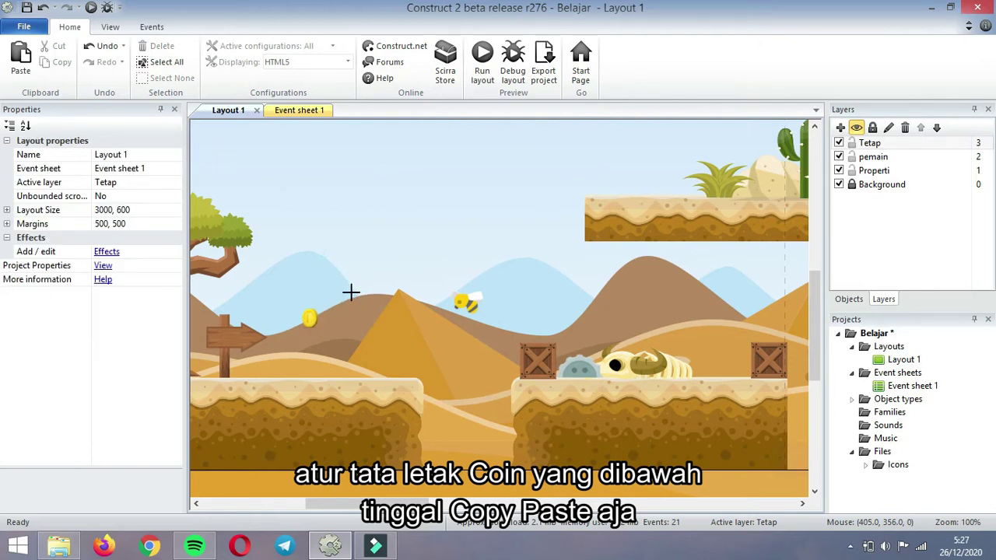
left_click(367, 325)
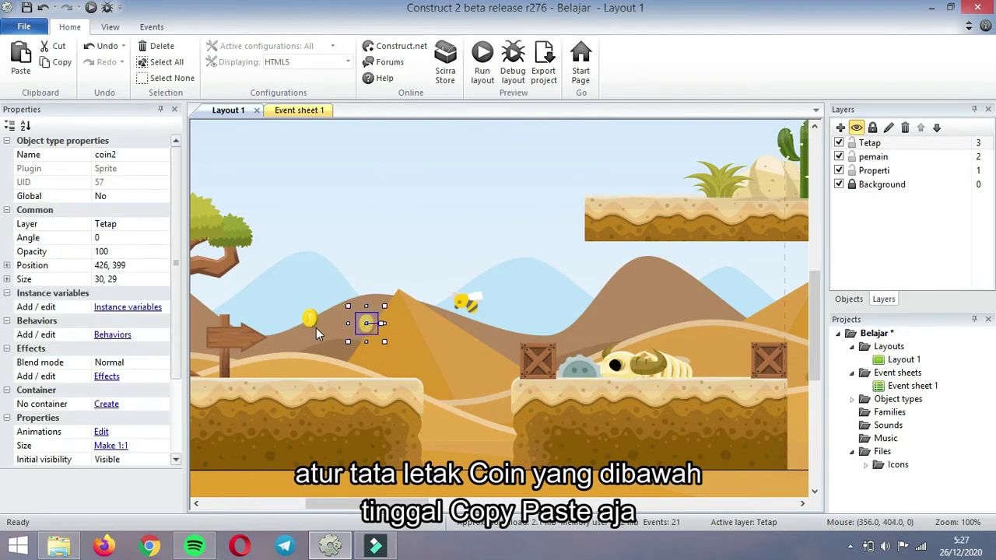
left_click_drag(309, 322, 313, 333)
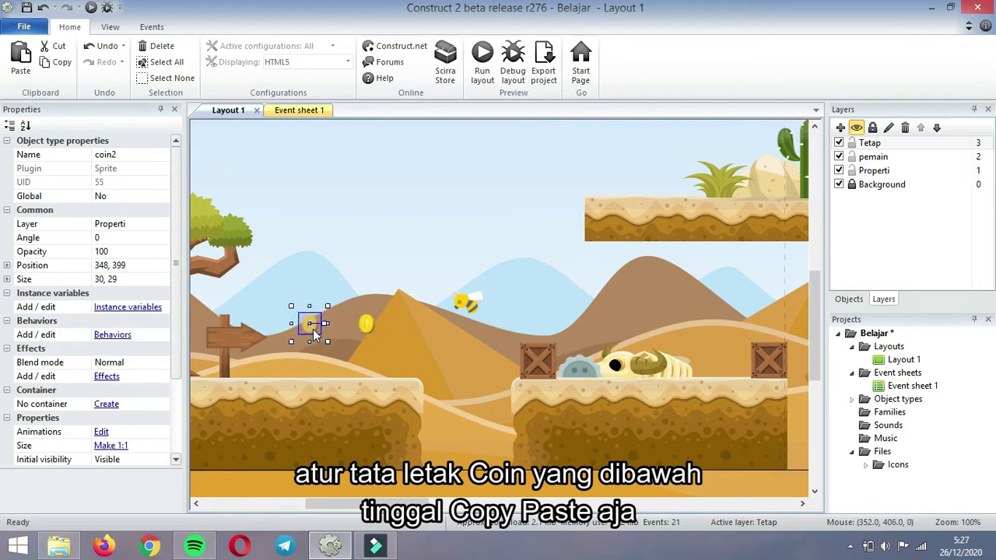
Paste three copies of coin2 above the cactus platform at about (795, 178), (894, 179) and (1171, 175).
left_click(637, 184)
left_click_drag(401, 503, 443, 509)
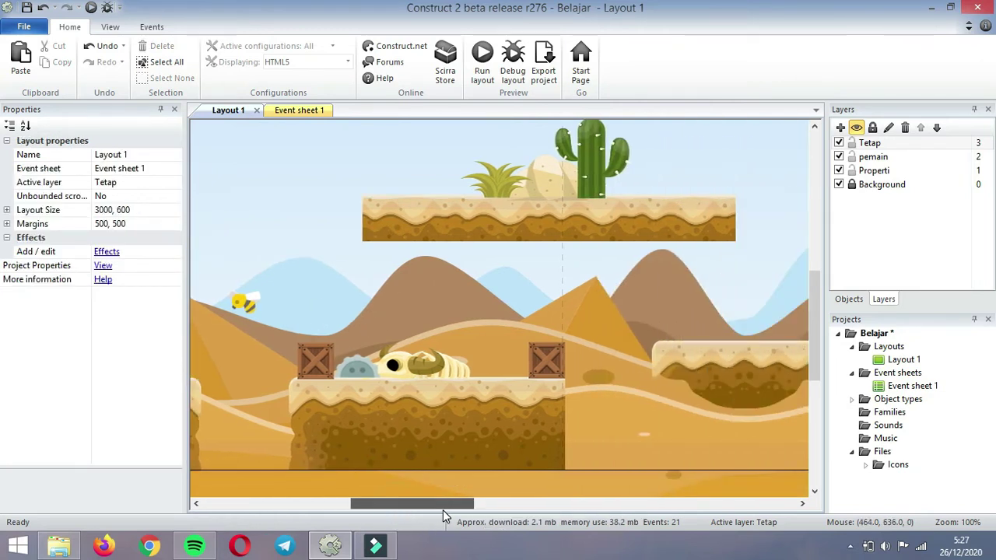
scroll(817, 337, "up", 1)
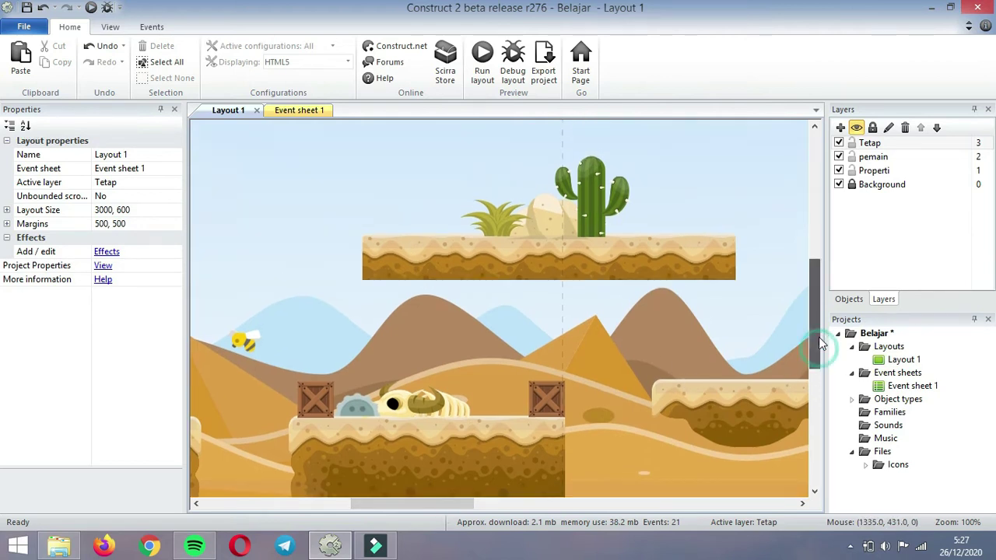
left_click(413, 202)
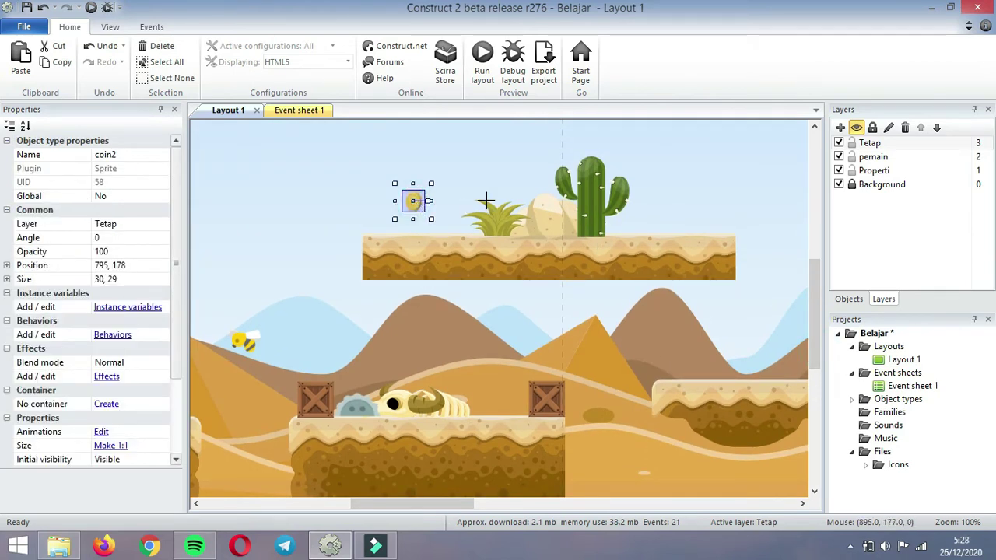
left_click(486, 202)
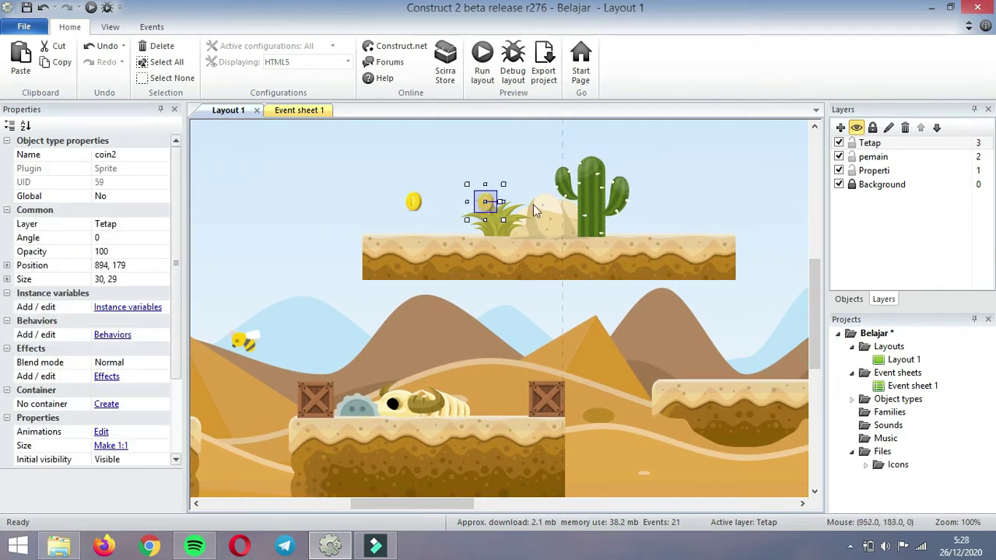
left_click(686, 196)
left_click_drag(698, 210, 699, 213)
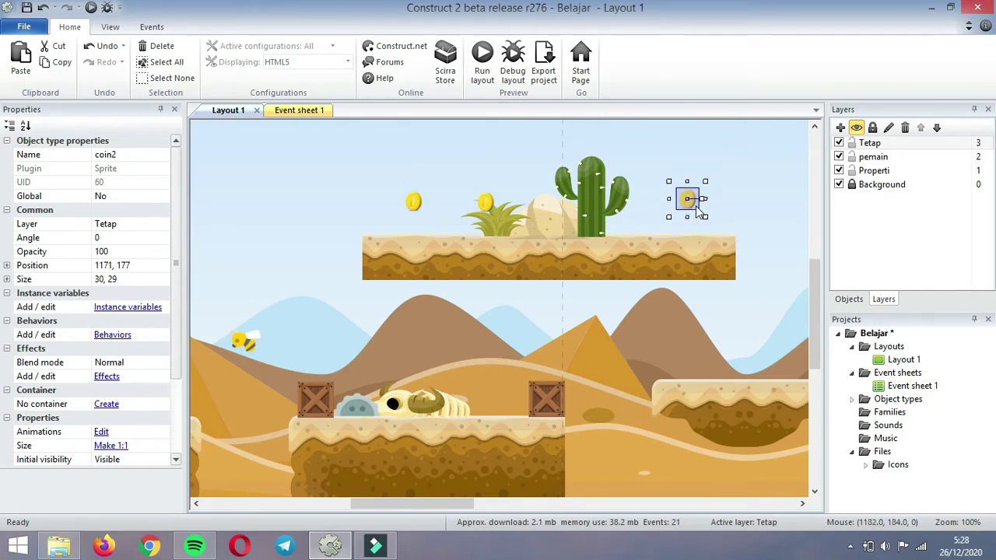
Paste two copies of coin2 side by side above the small floating platform, the first at about (1188, 375).
left_click_drag(426, 503, 494, 503)
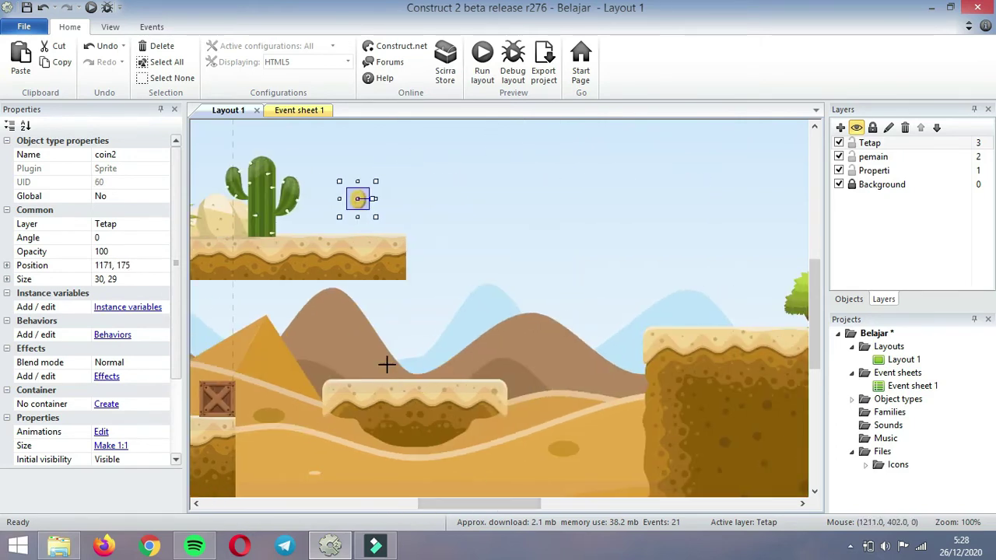
left_click(371, 345)
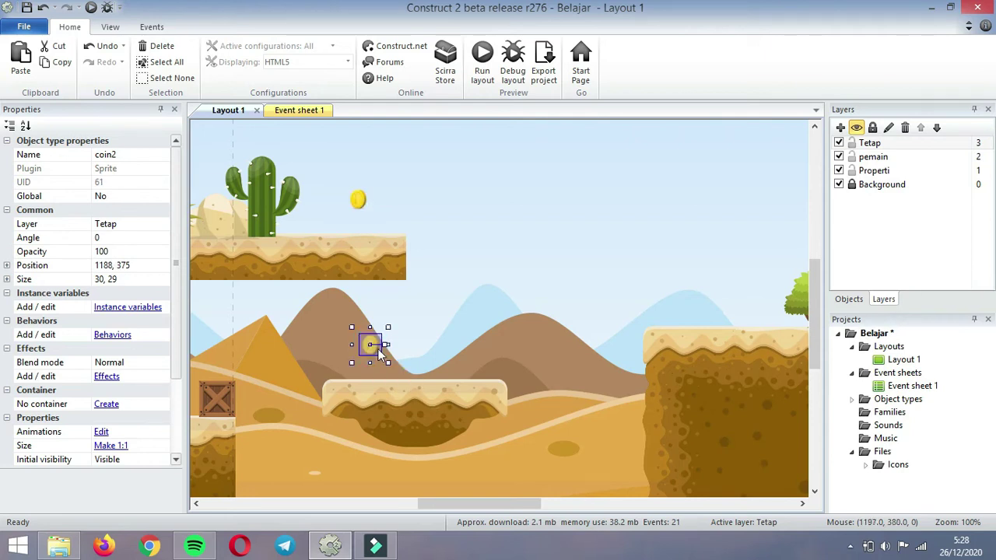
left_click(455, 344)
Paste four copies of coin2 above the tree platform, two on each side of the tree, starting at about (1647, 288).
left_click_drag(462, 503, 524, 503)
left_click(373, 283)
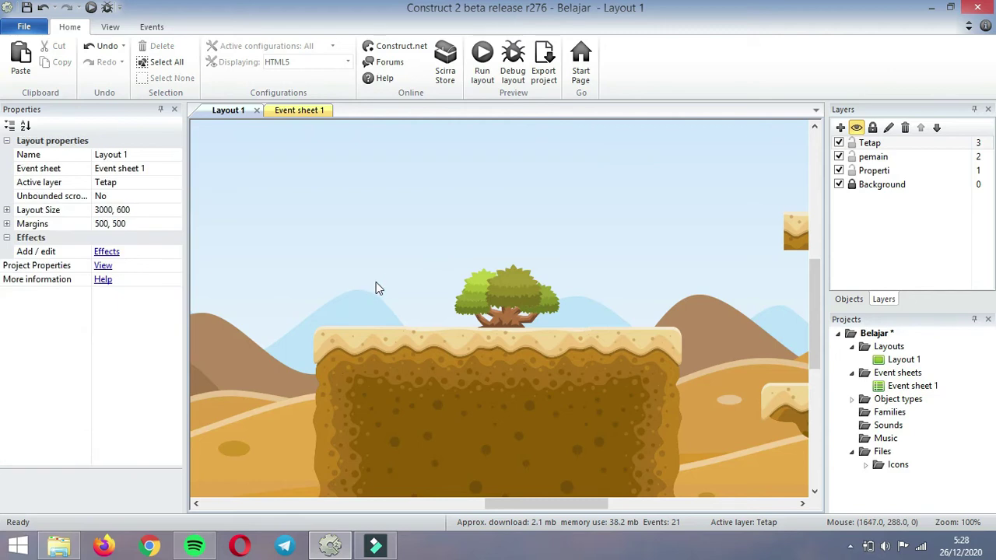
left_click(375, 281)
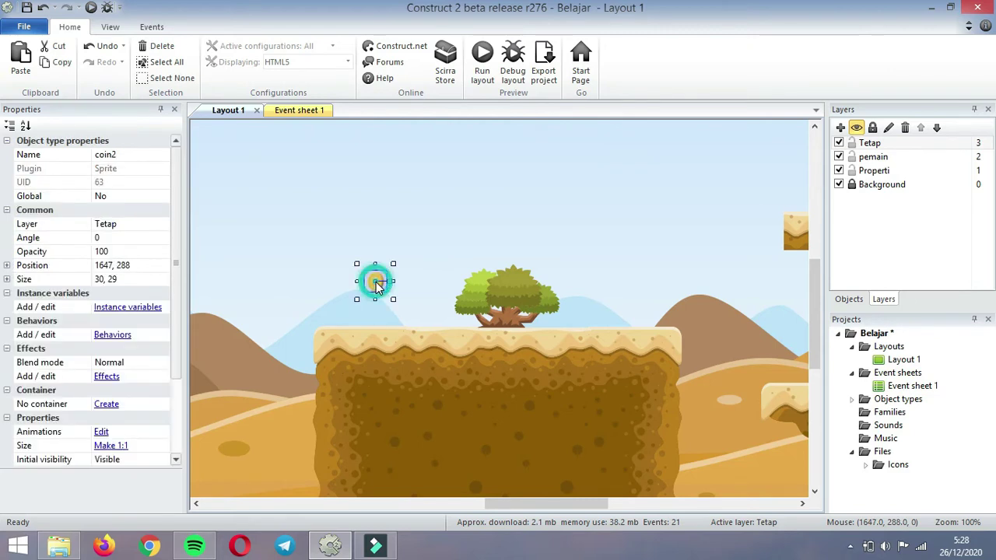
left_click(434, 281)
left_click(585, 279)
left_click(638, 279)
Paste three copies of coin2 in a row above the lower floating platform, from about (2262, 363) to (2451, 367).
left_click_drag(515, 501, 590, 503)
left_click(455, 335)
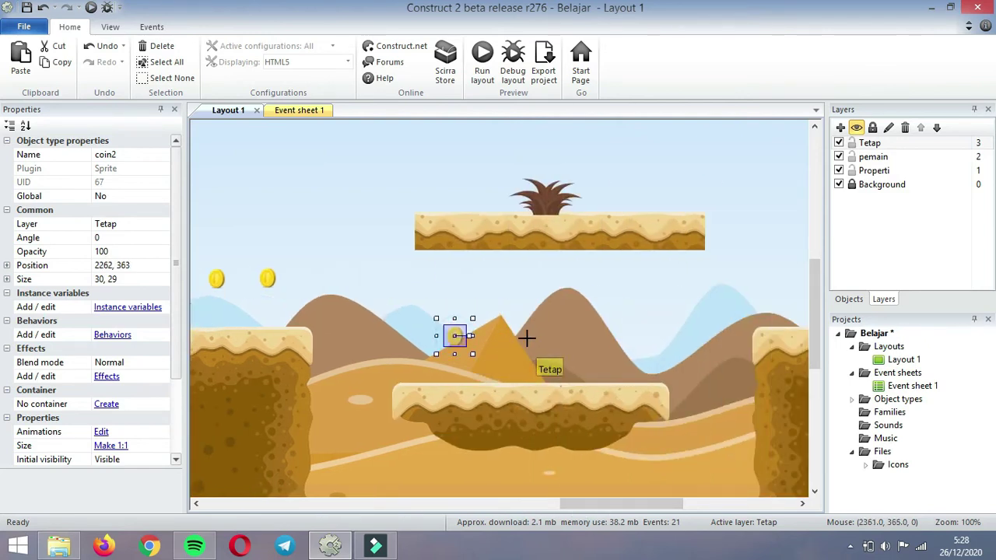
left_click(523, 337)
left_click(592, 339)
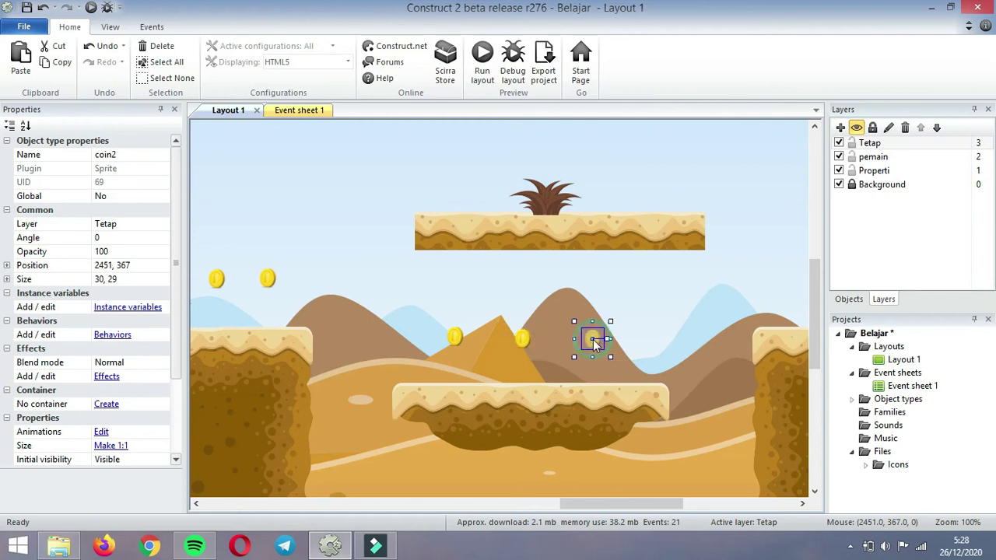
Place a solid grid block along the top of the tree platform, about 497 by 17 at (1566, 352).
left_click_drag(558, 505, 412, 503)
left_click_drag(434, 382, 581, 335)
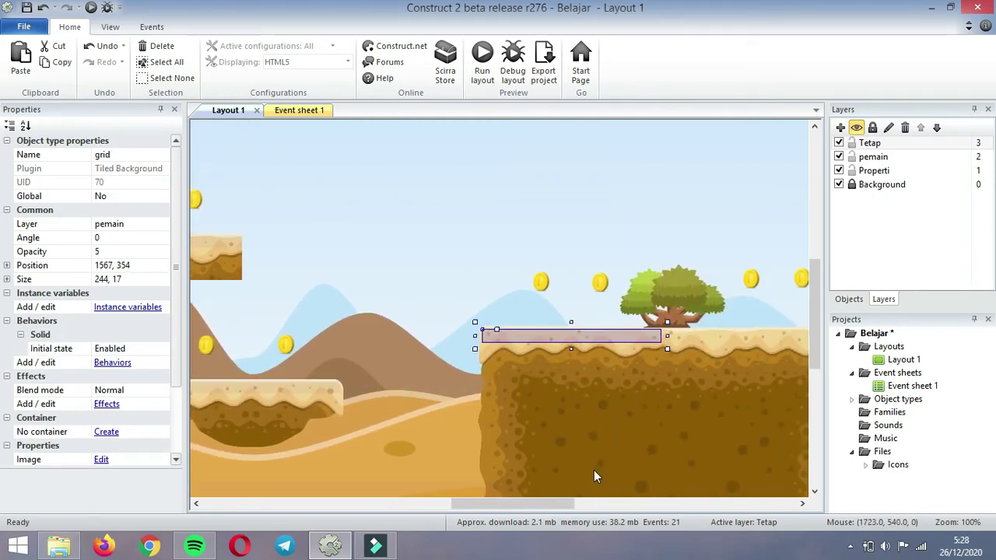
left_click_drag(554, 503, 589, 501)
left_click_drag(496, 336, 680, 375)
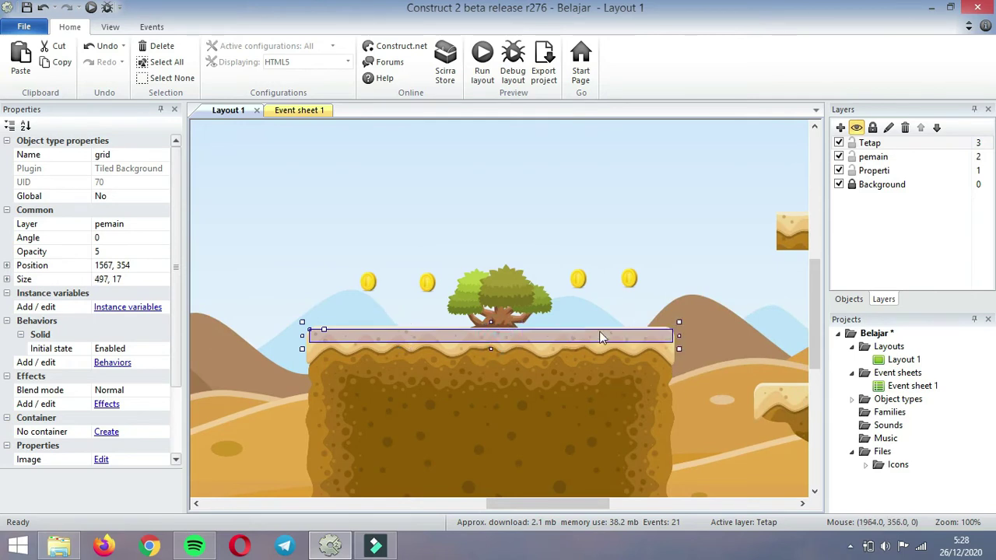
left_click_drag(599, 333, 598, 333)
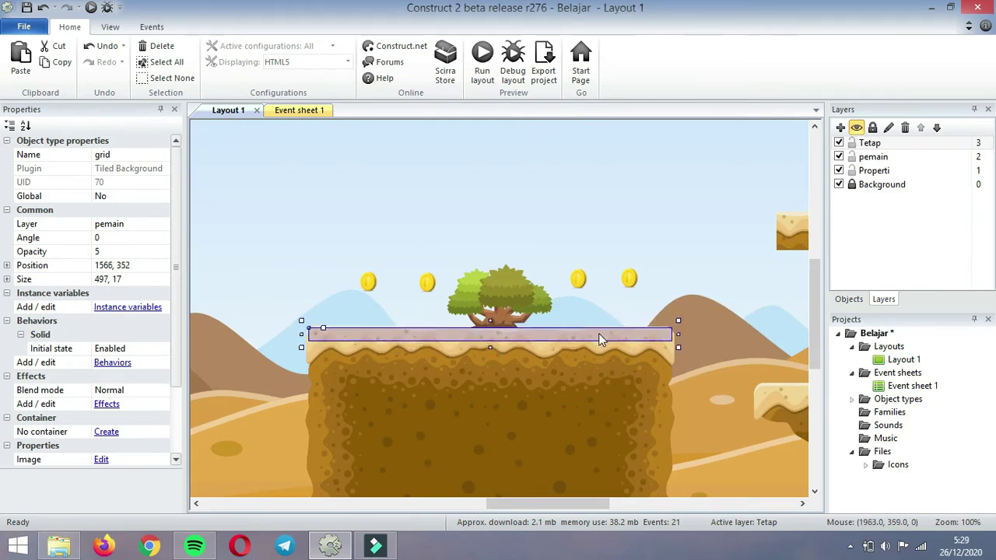
Add grid blocks about 396 by 17 along the tops of the upper bush platform at (2208, 196) and the end platform at (2671, 354).
left_click_drag(547, 503, 600, 503)
left_click_drag(377, 333, 710, 220, "ctrl")
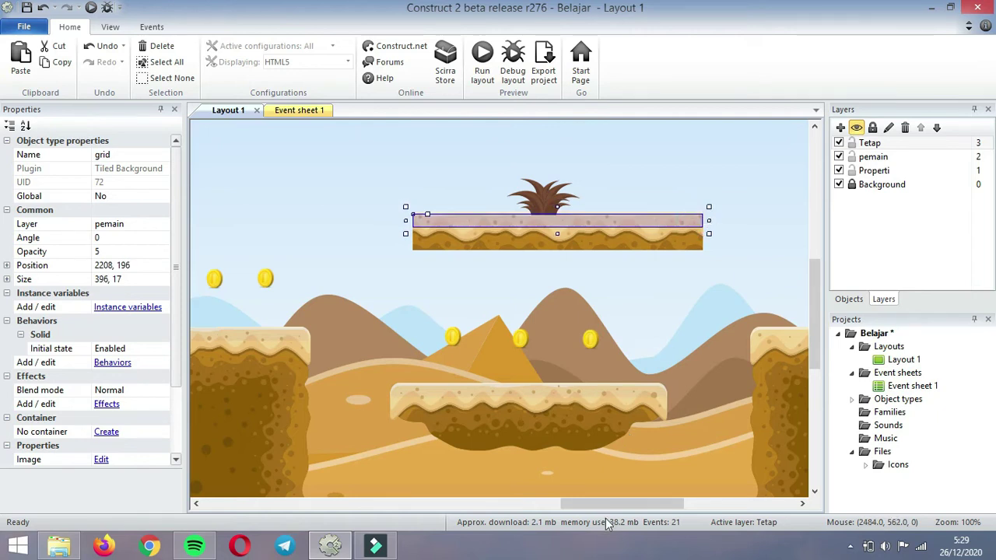
left_click_drag(610, 503, 659, 506)
left_click_drag(434, 217, 777, 340, "ctrl")
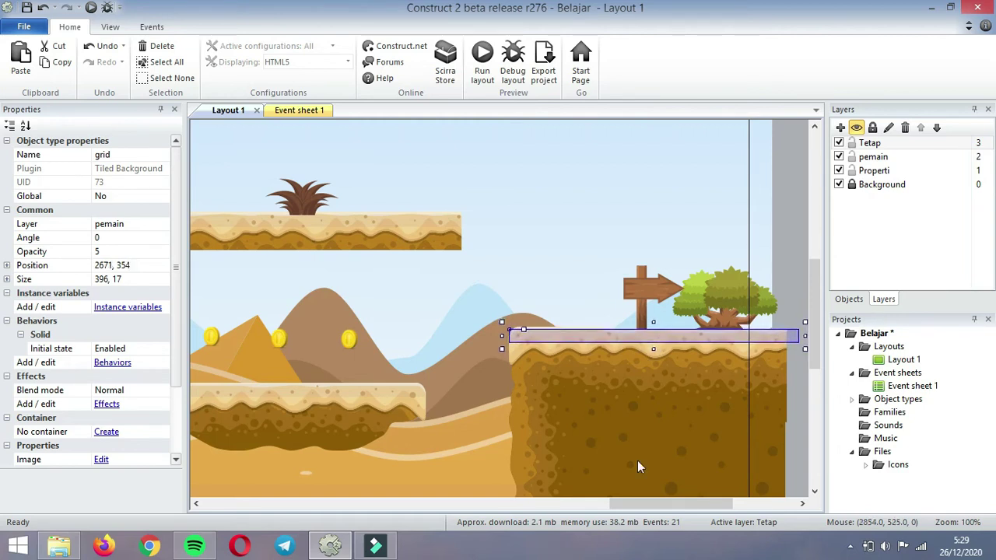
left_click_drag(645, 502, 609, 502)
left_click_drag(520, 343, 738, 296, "ctrl")
left_click(714, 340)
left_click_drag(583, 504, 280, 503)
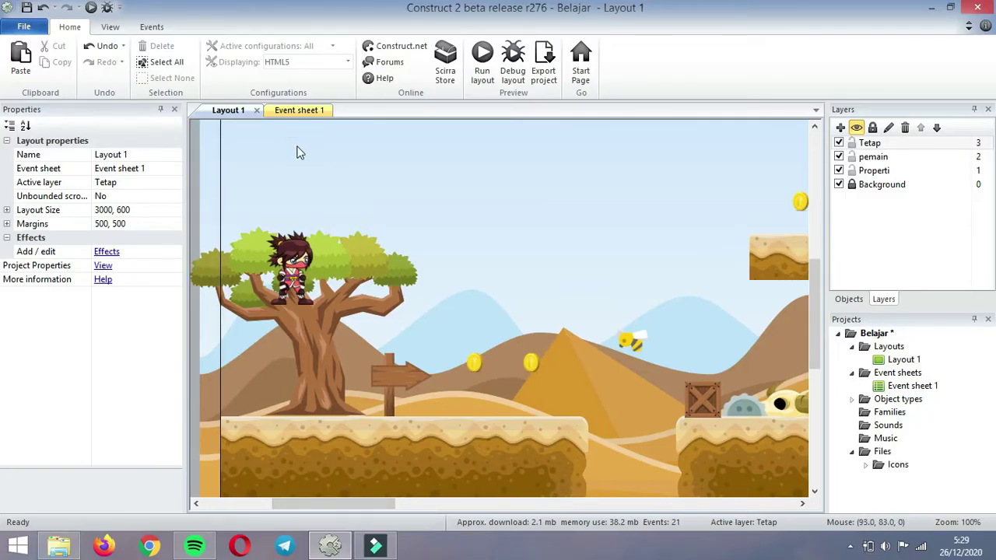
Add a global number variable named Coin with the initial value 0 to Event sheet 1.
left_click(291, 111)
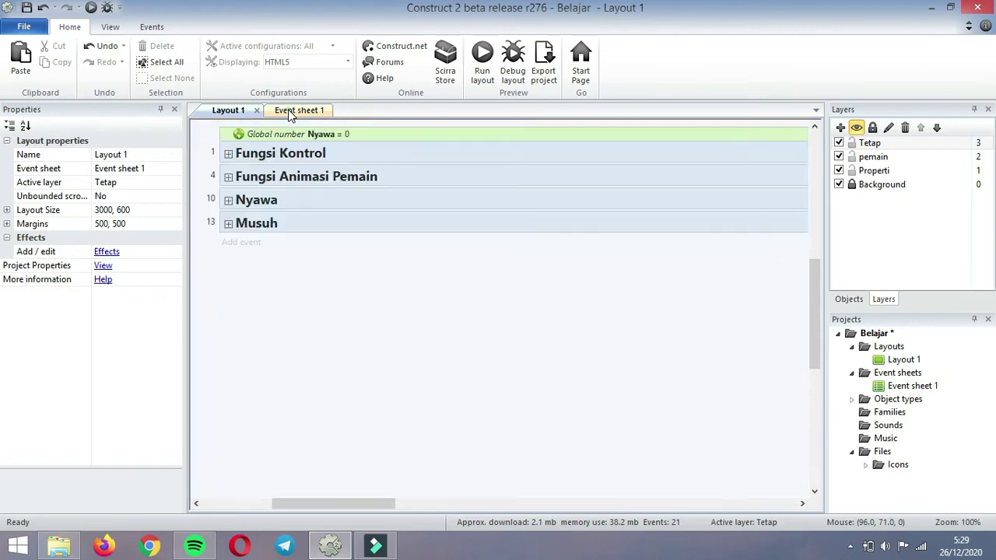
right_click(287, 272)
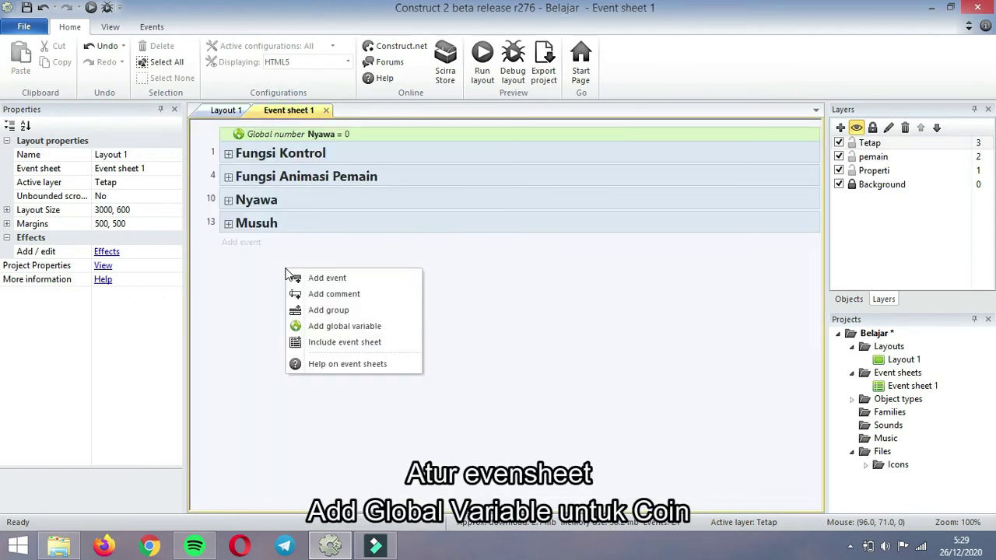
left_click(335, 326)
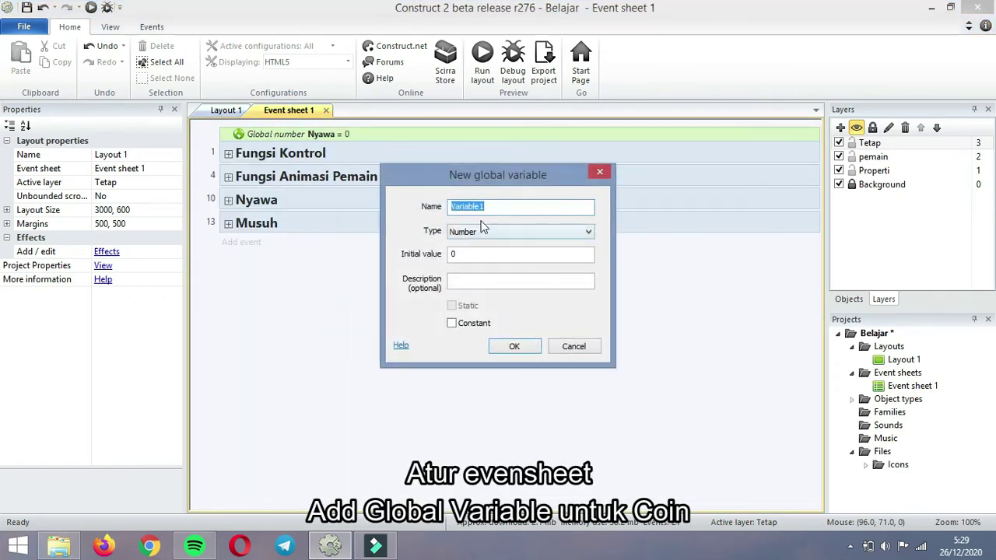
type("Coin")
left_click(514, 346)
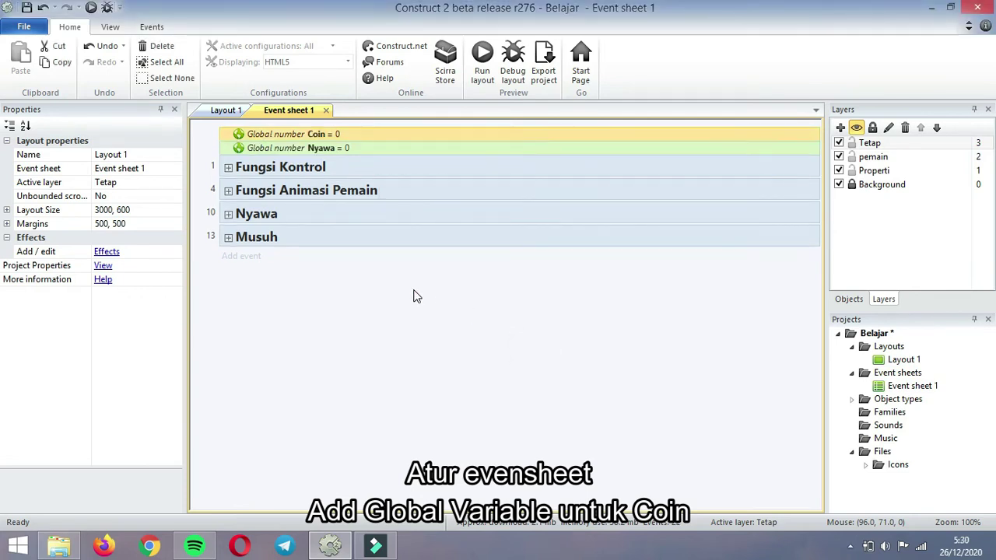
Add an event group named Coin that is active on start below the Musuh group.
left_click(294, 315)
right_click(264, 285)
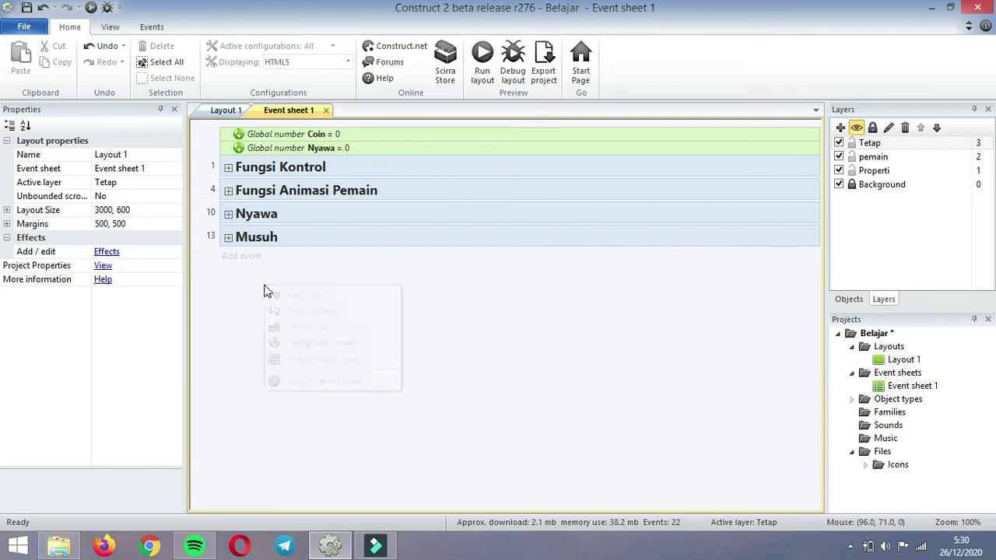
left_click(311, 331)
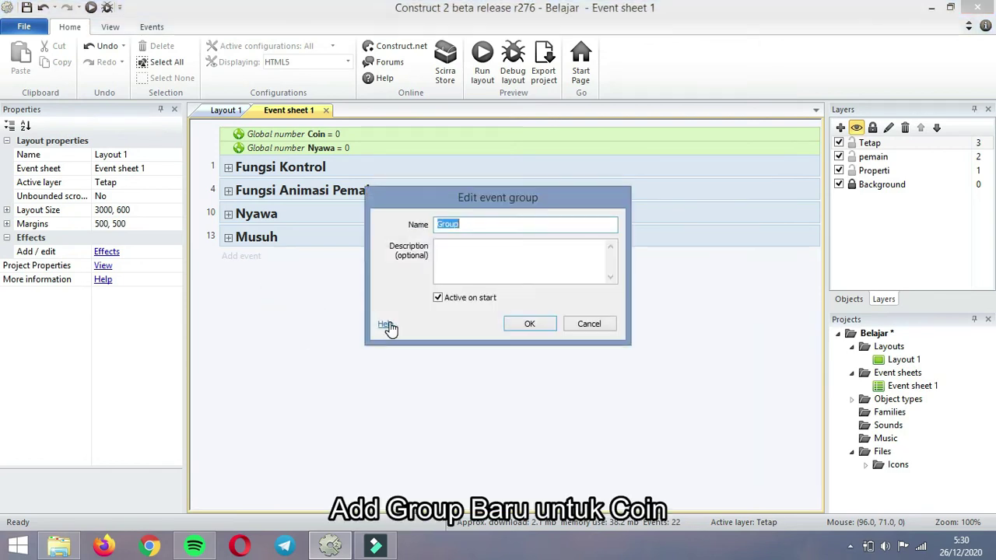
type("V")
key("BackSpace")
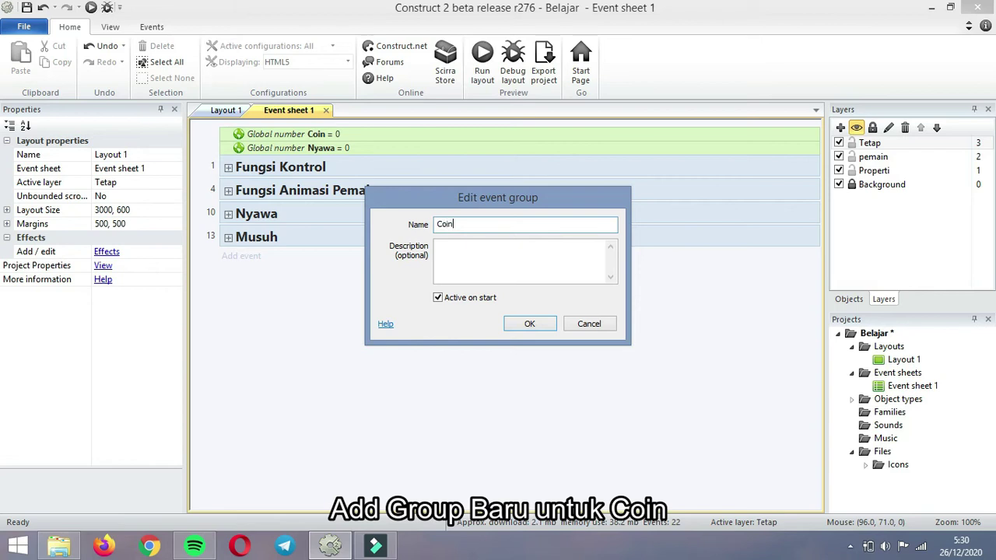
left_click(529, 324)
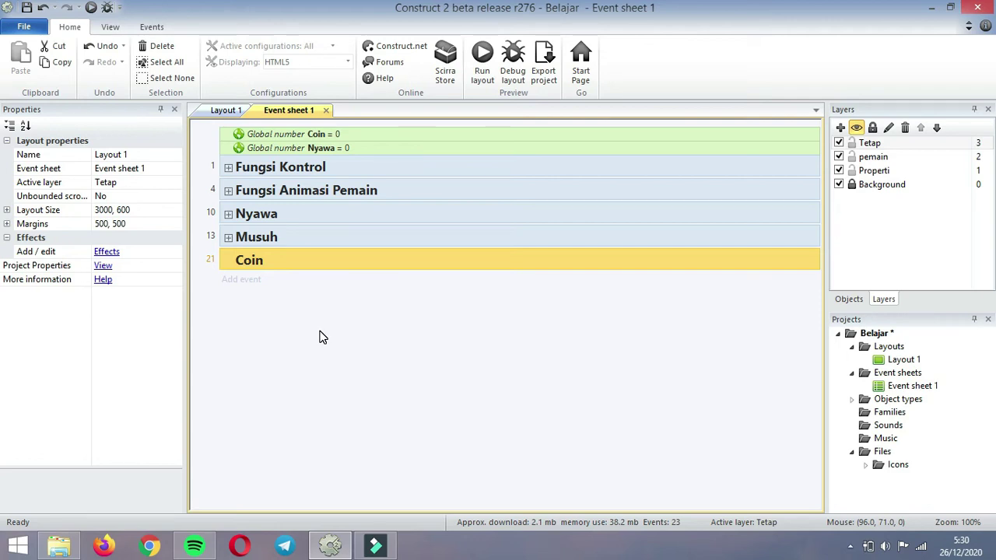
Add a System Every tick event below the Coin group heading.
left_click(258, 281)
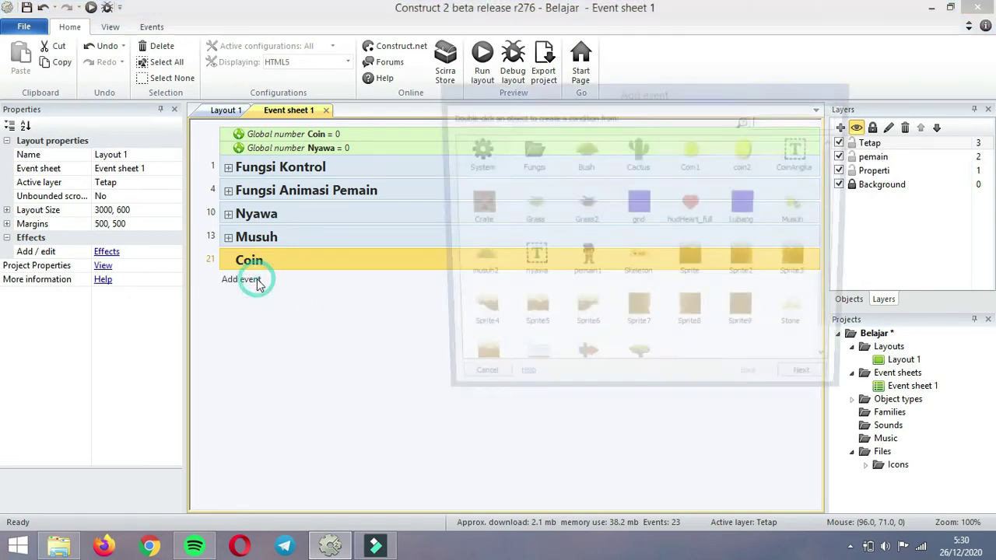
double_click(476, 168)
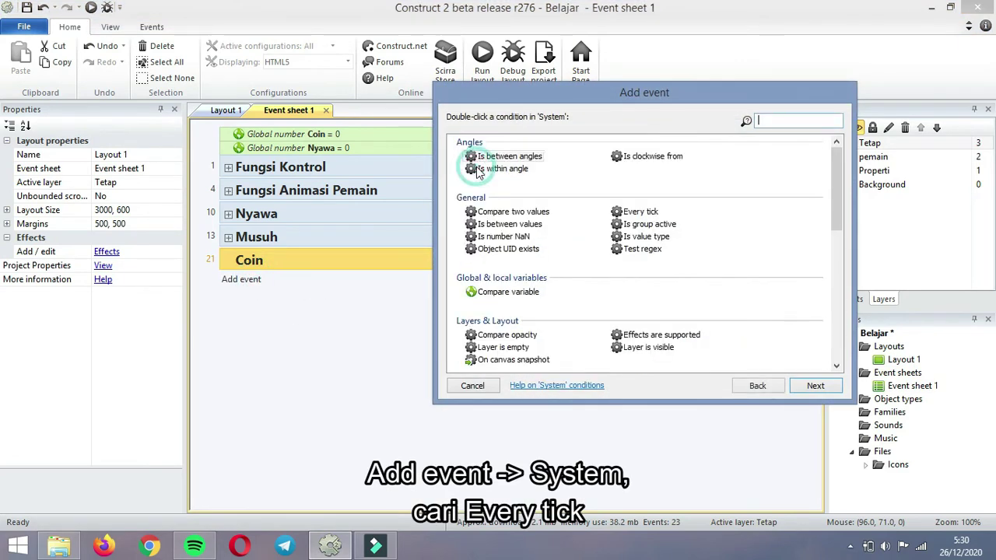
type("e")
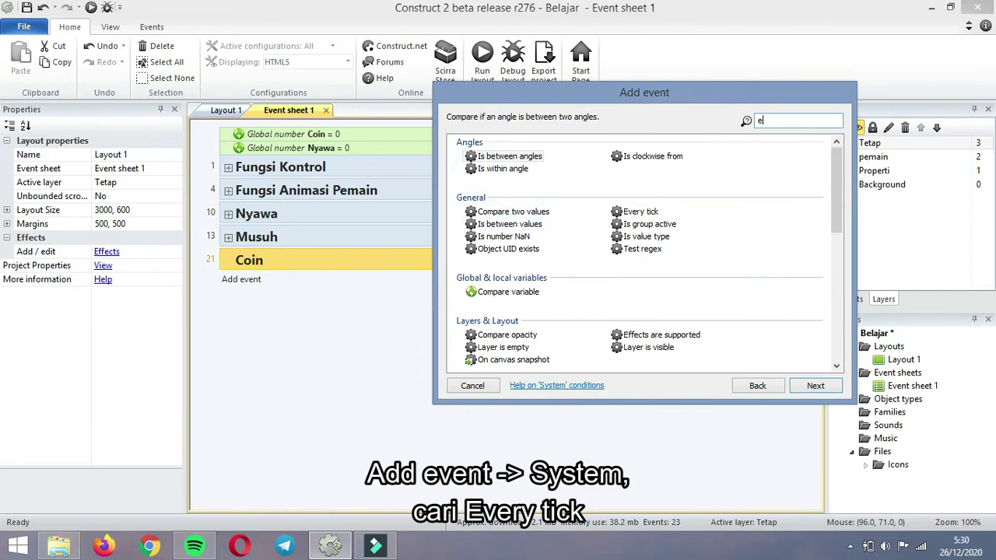
type("vr")
key("BackSpace")
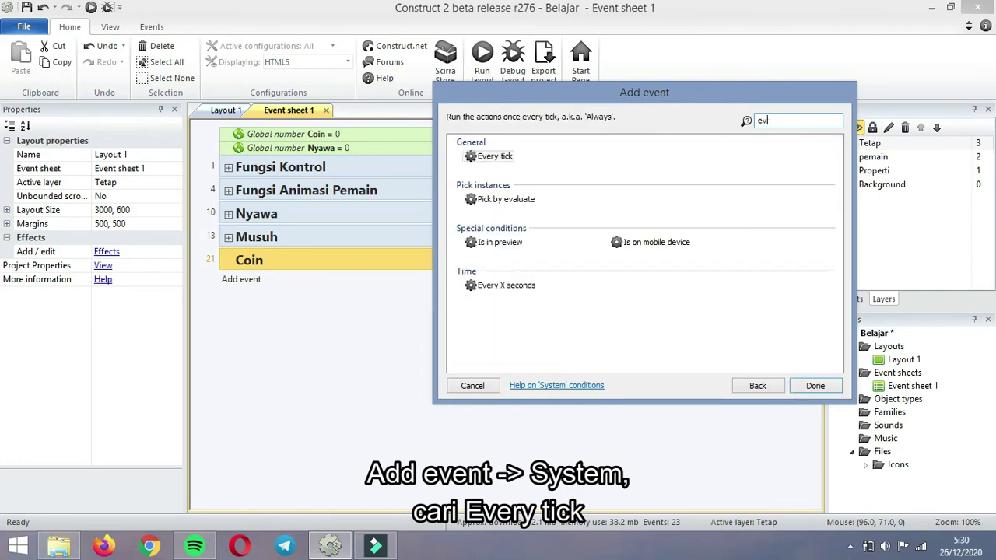
left_click(503, 155)
double_click(502, 155)
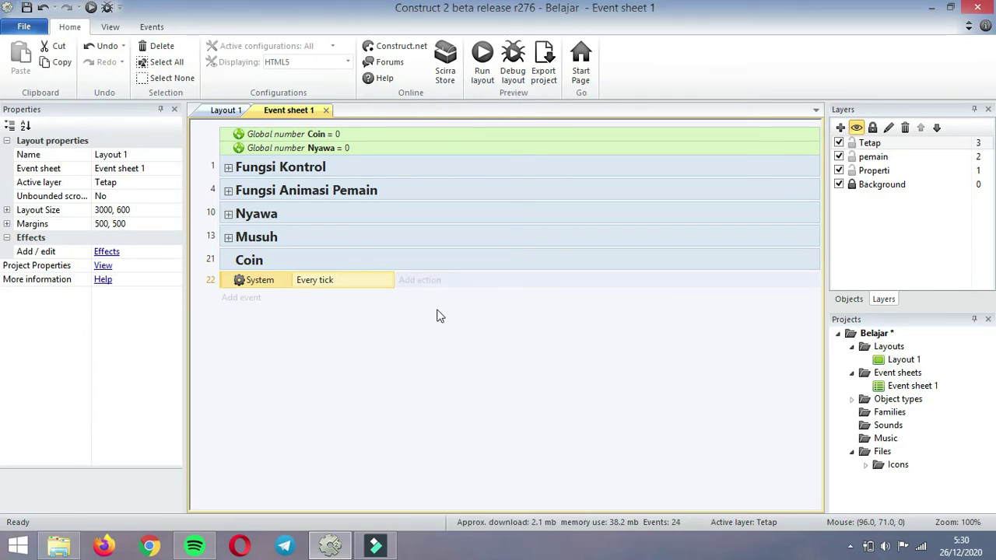
Add a CoinAngka Set text action with the expression ""&coin to the Every tick event in the Coin group.
left_click(414, 281)
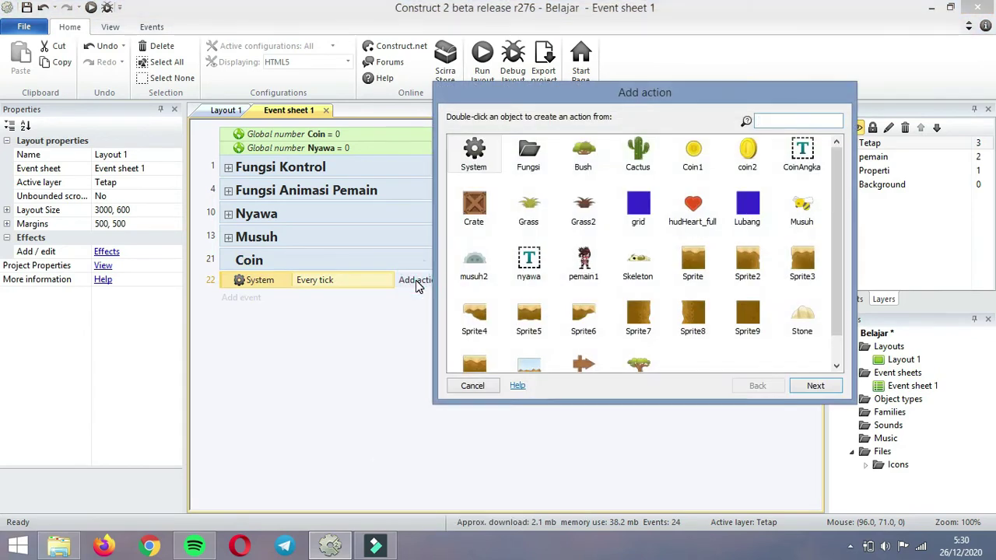
double_click(805, 167)
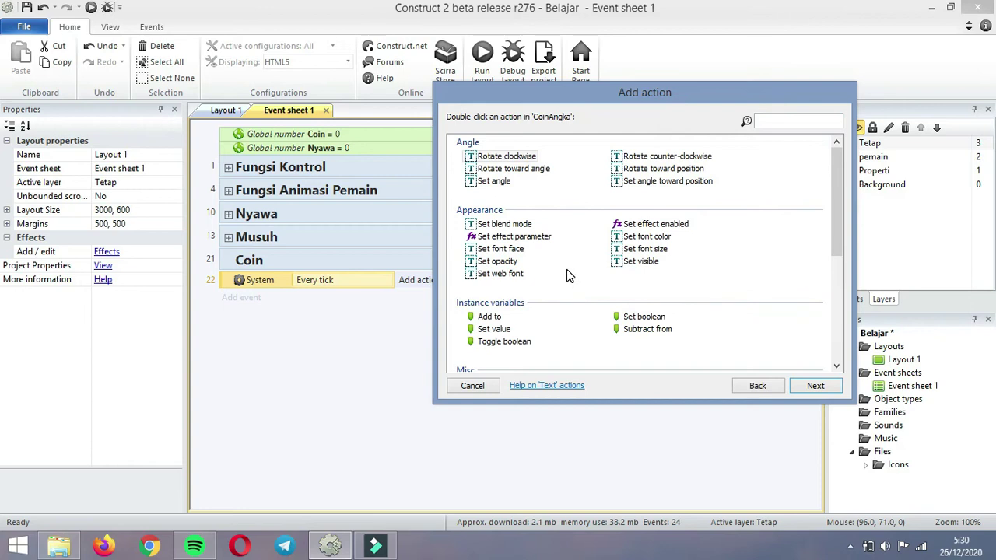
type("set")
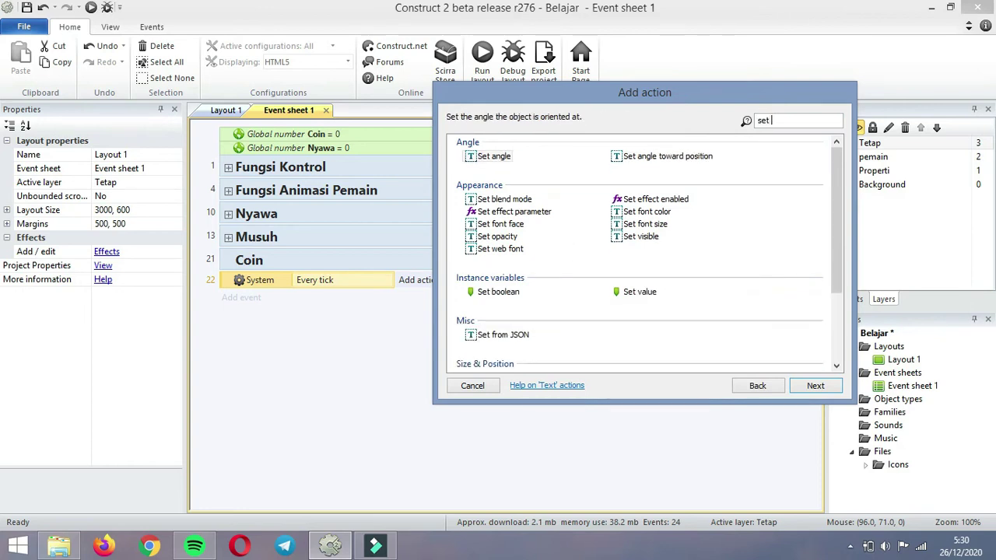
type(" te")
double_click(489, 156)
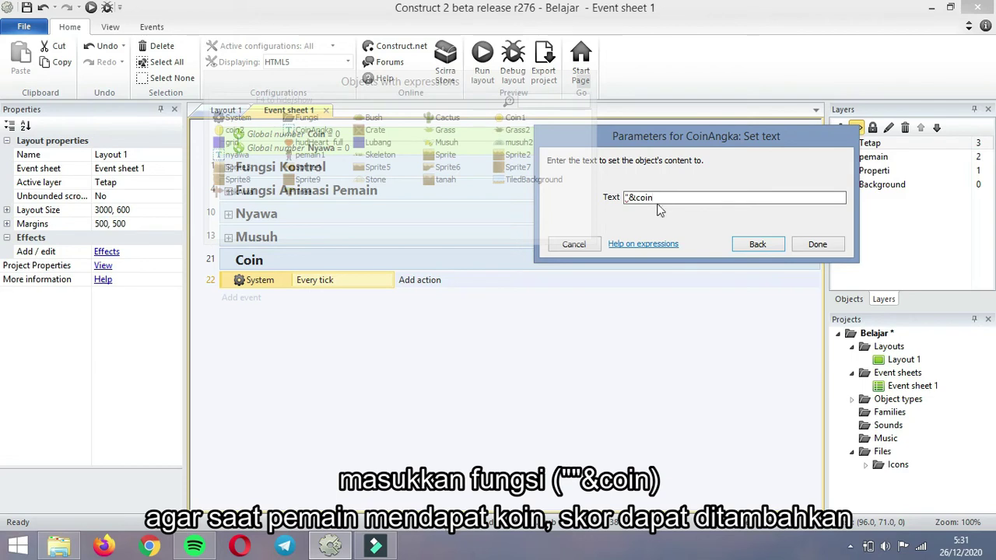
left_click(813, 245)
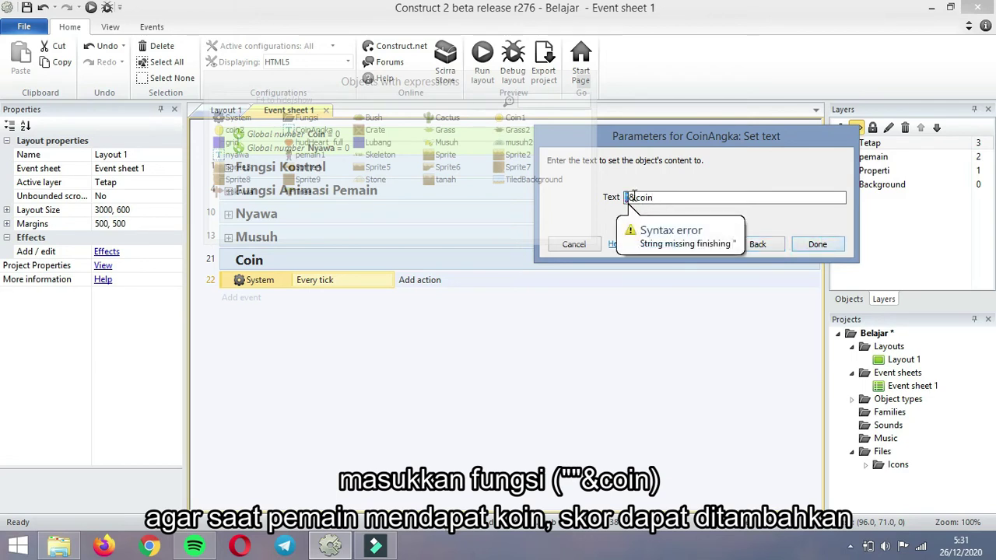
left_click(631, 198)
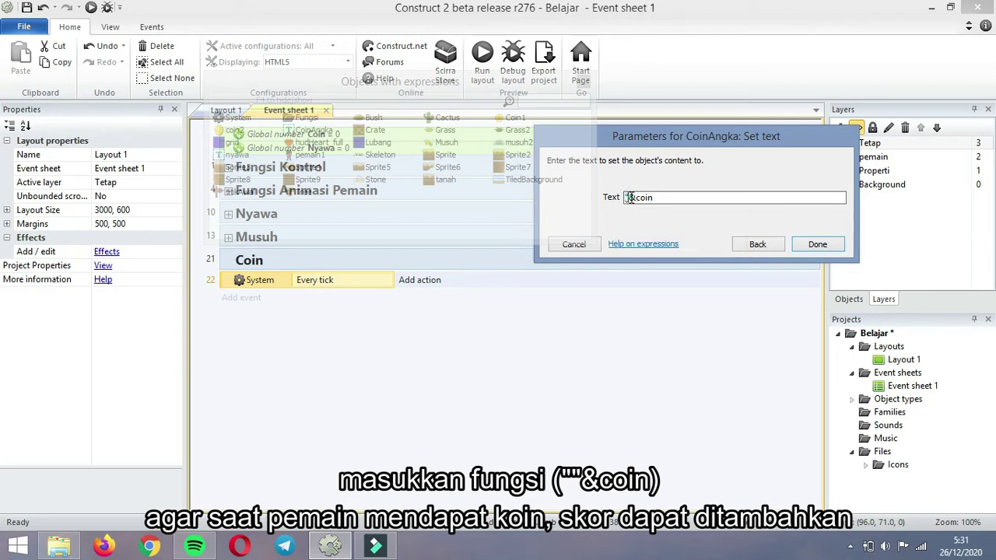
type("\"")
left_click(816, 245)
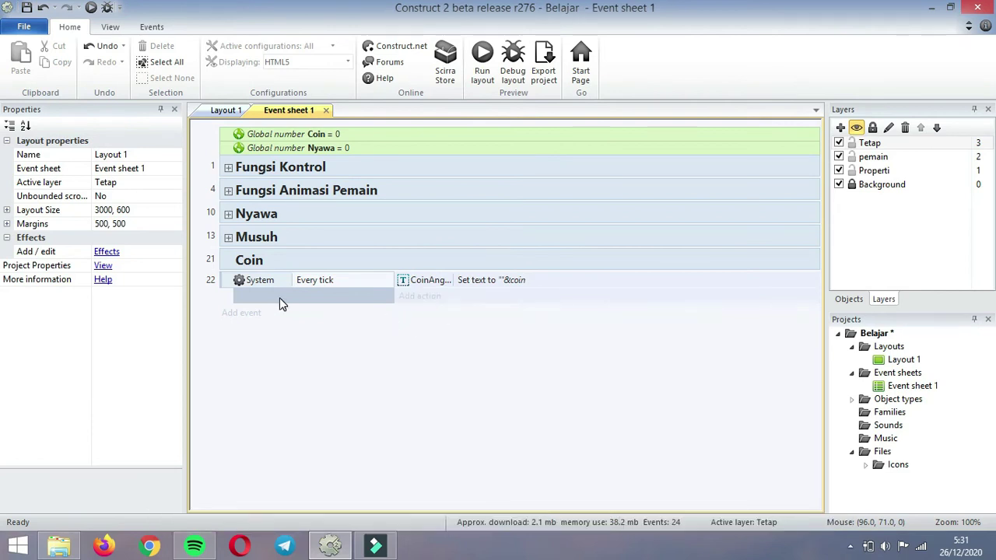
Add an event below the Every tick event for pemain1 on collision with coin2.
left_click(244, 313)
double_click(590, 263)
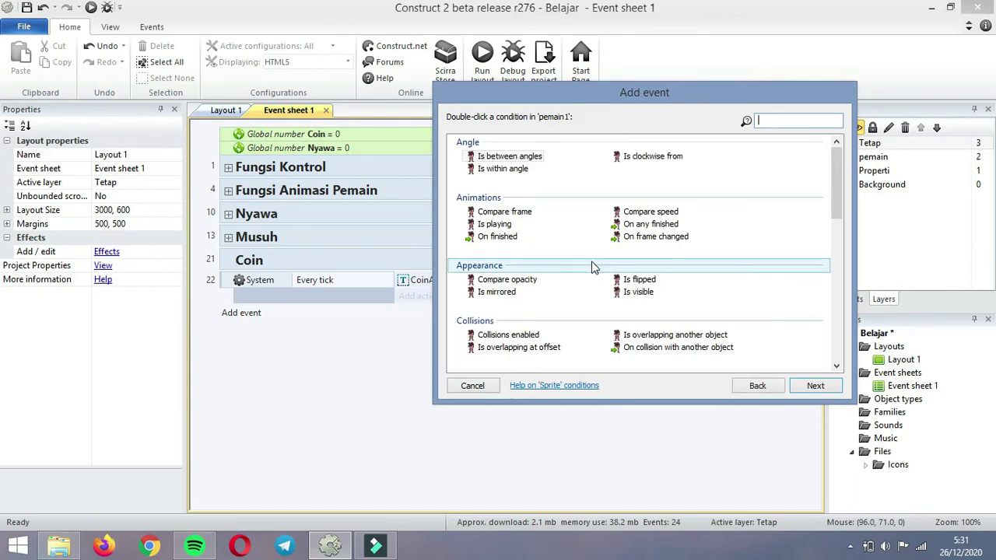
double_click(640, 348)
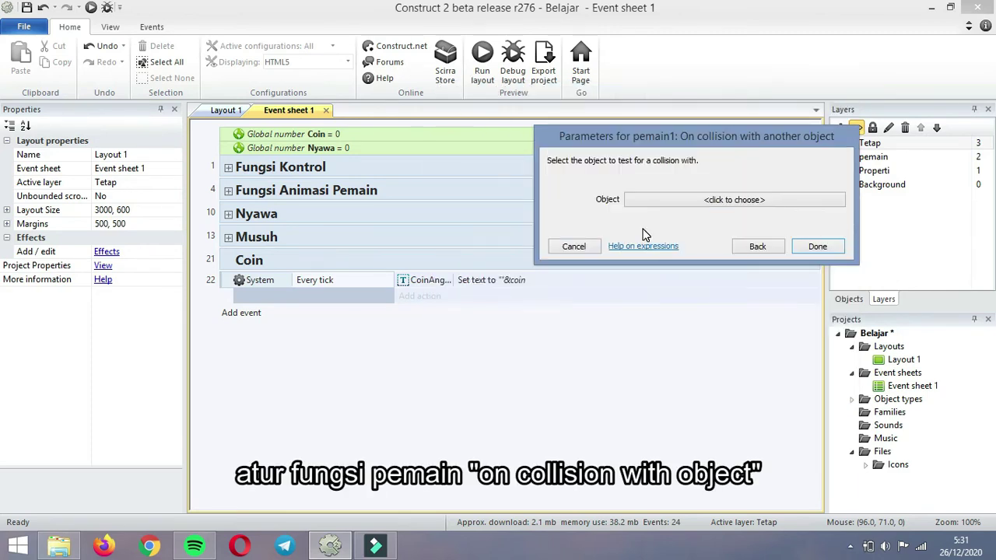
left_click(660, 199)
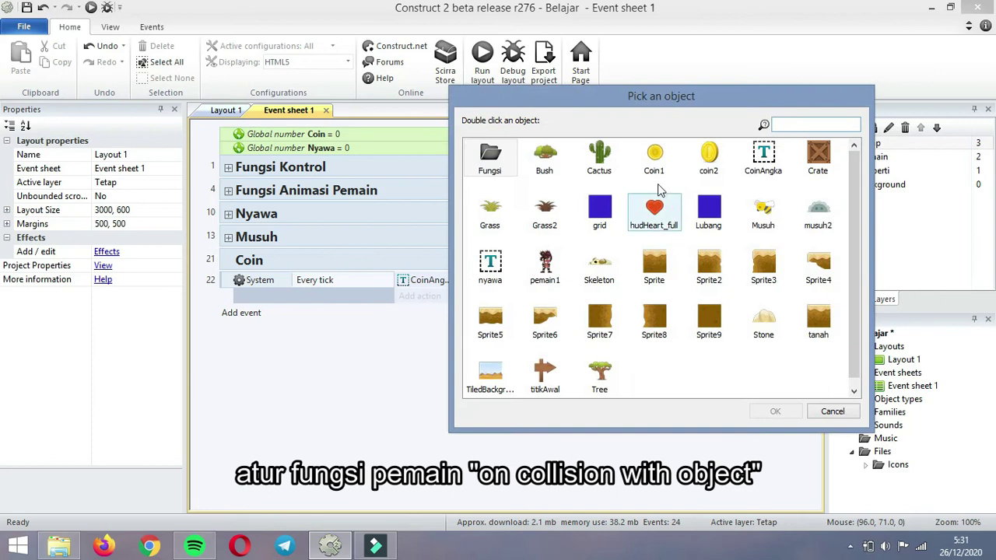
double_click(706, 156)
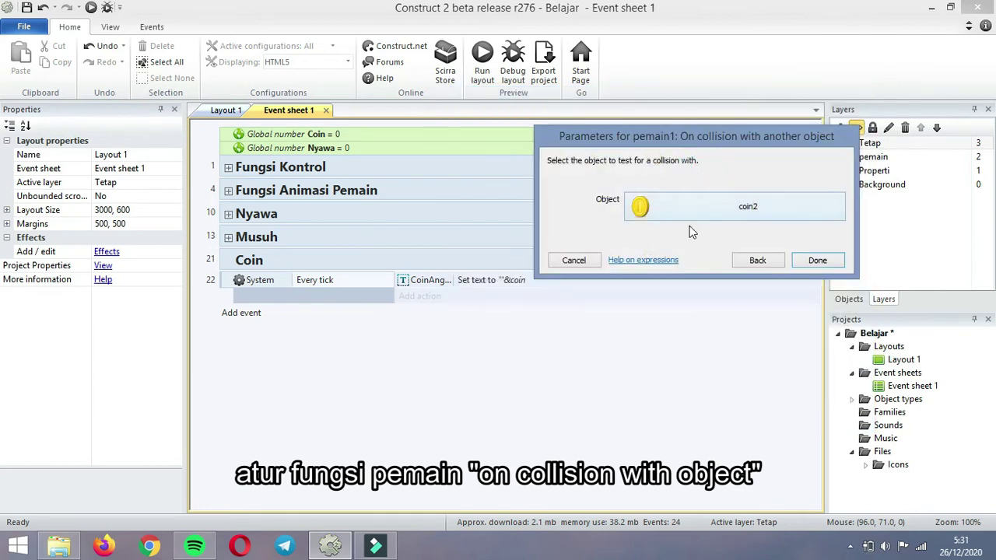
left_click(816, 261)
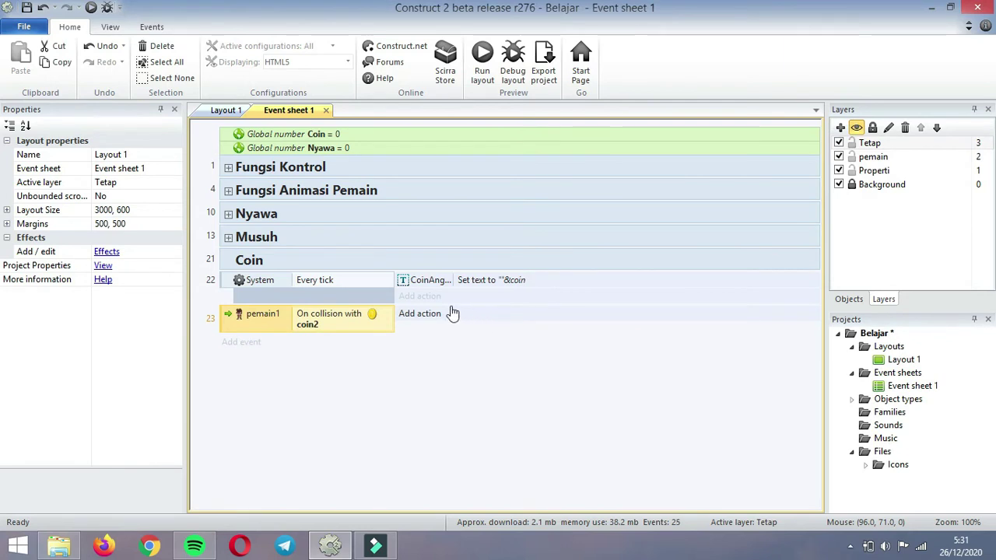
Add a Destroy action for coin2 to the pemain1 collision event.
left_click(430, 316)
double_click(746, 152)
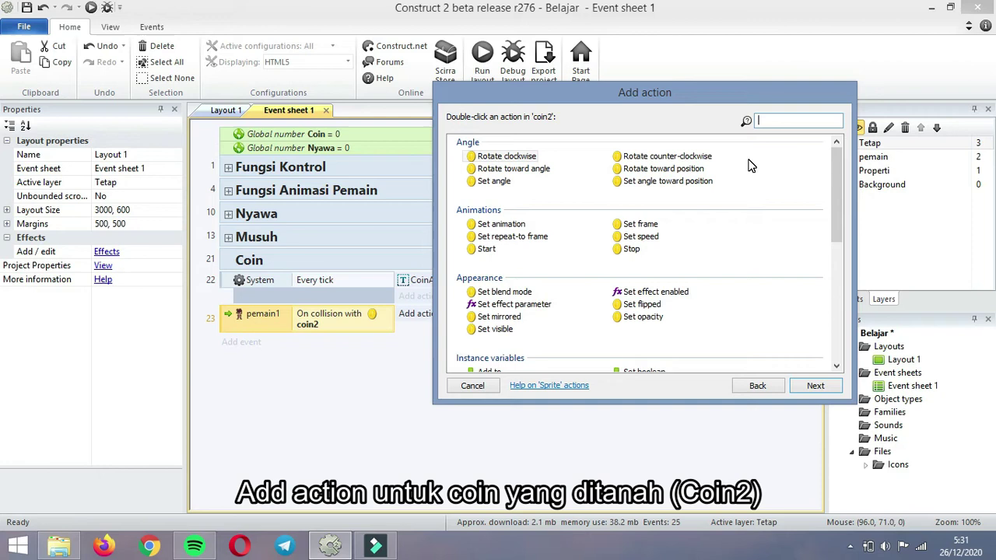
type("des")
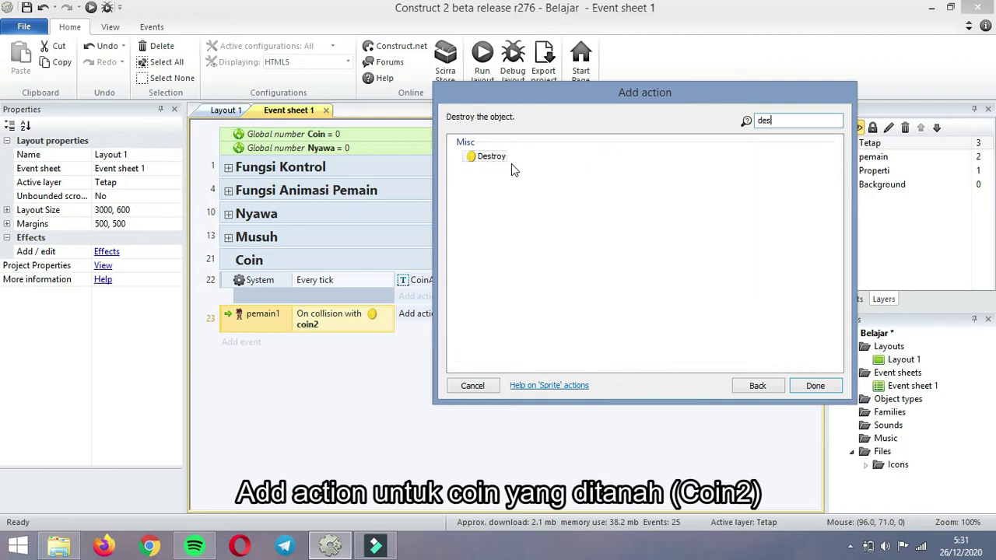
double_click(502, 160)
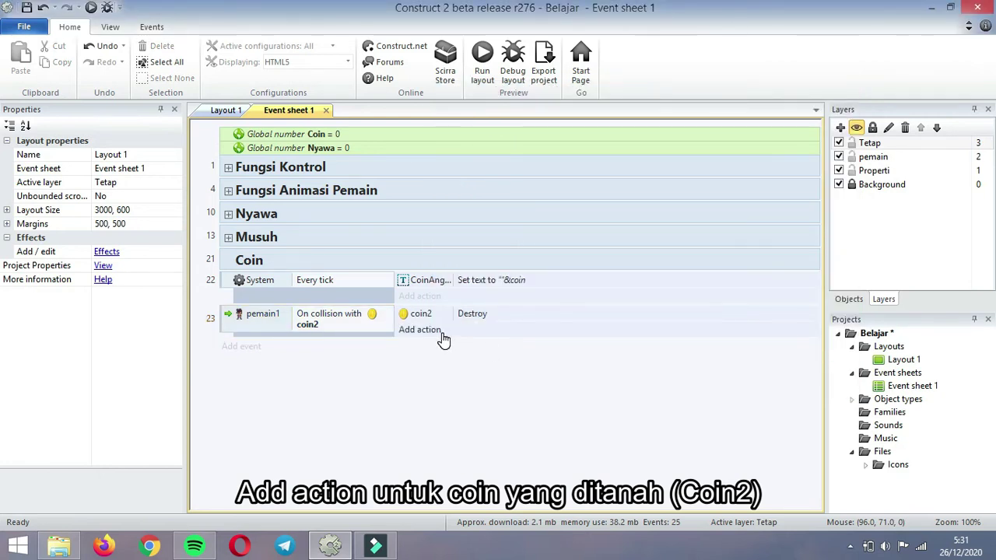
Add a System action to the coin2 collision event that adds 1 to the Coin variable.
left_click(420, 330)
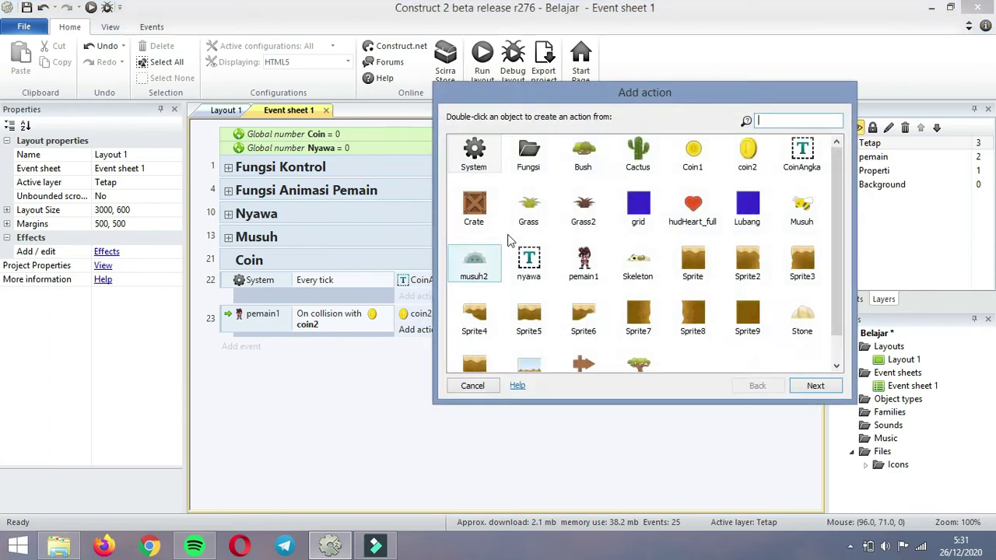
double_click(474, 159)
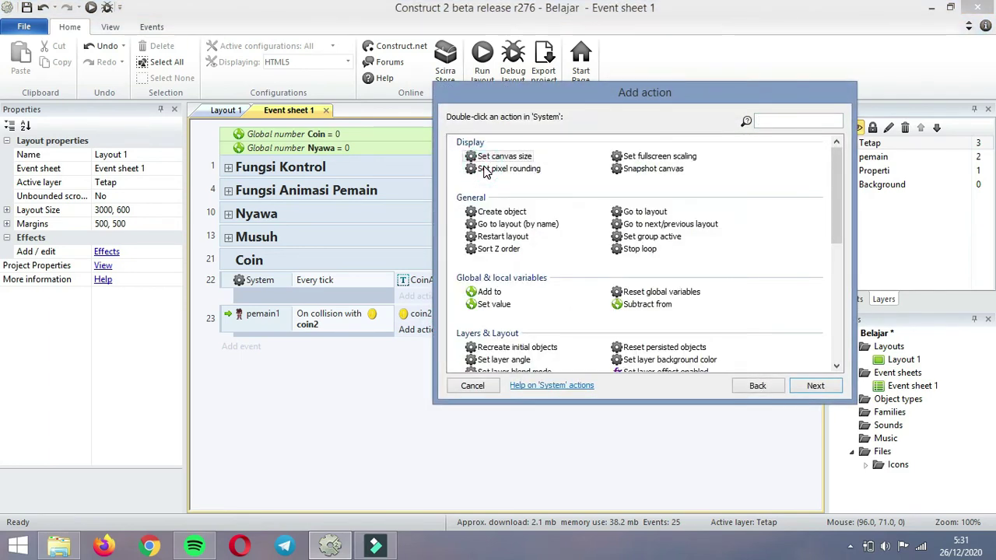
type("add")
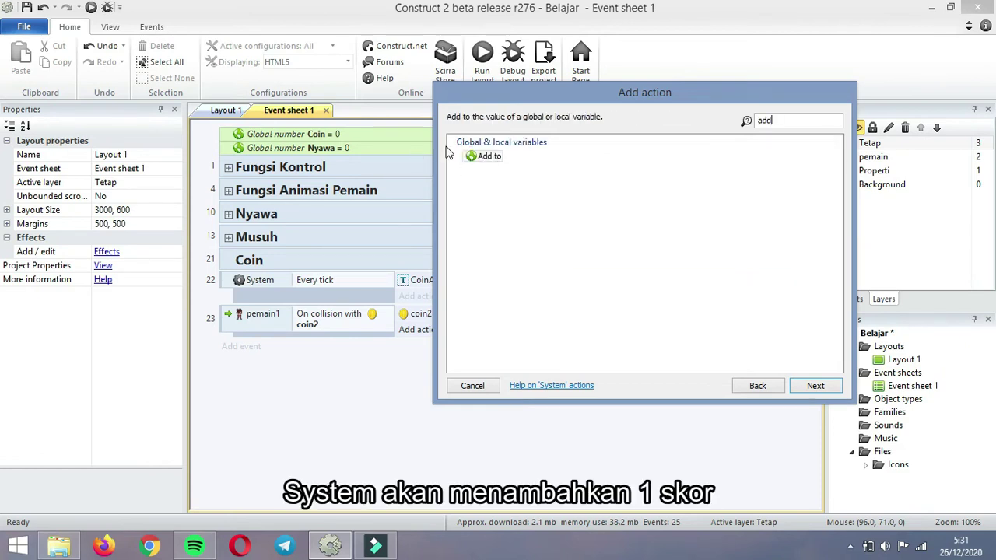
double_click(484, 156)
left_click(753, 223)
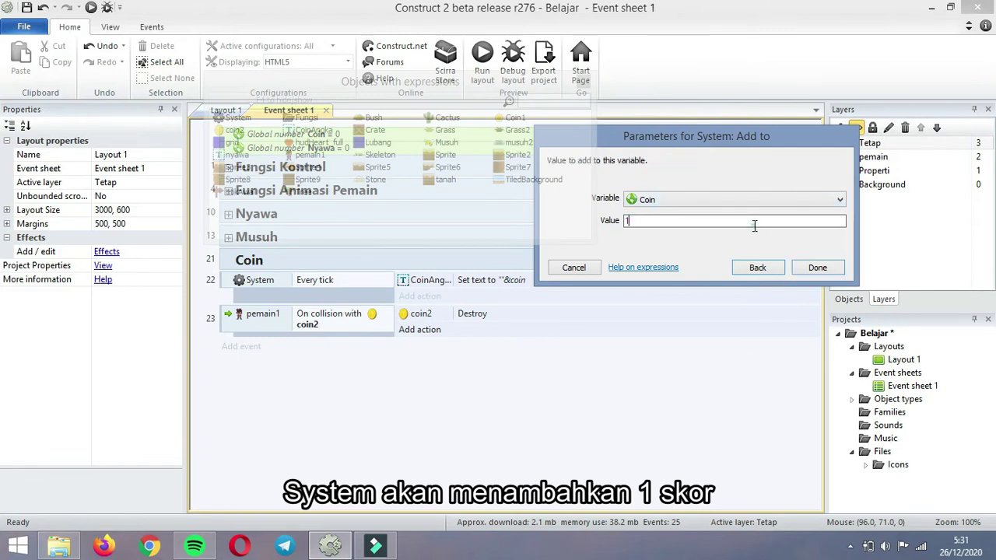
left_click(809, 269)
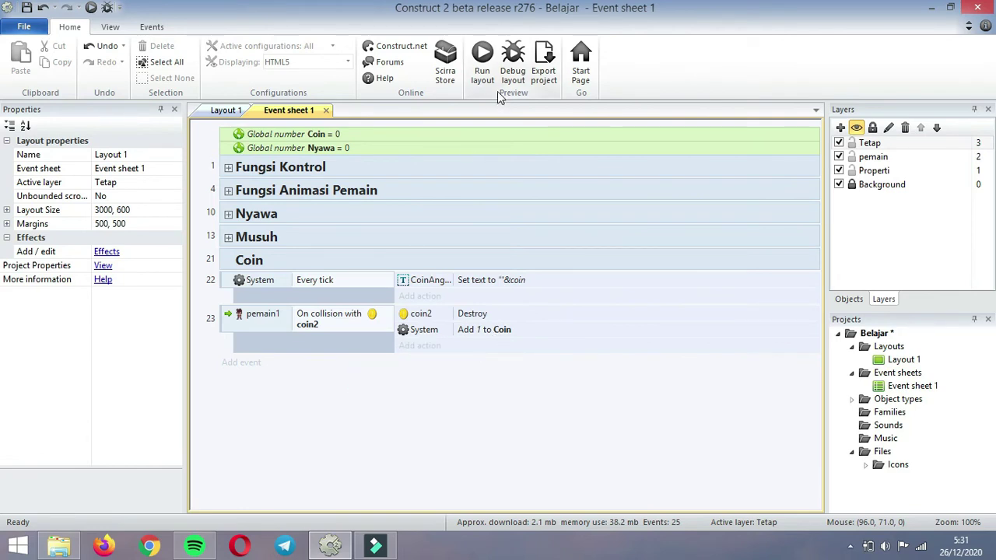
Preview the layout, run and jump the player past the coins to check collection and coin placement, and close the preview.
left_click(481, 69)
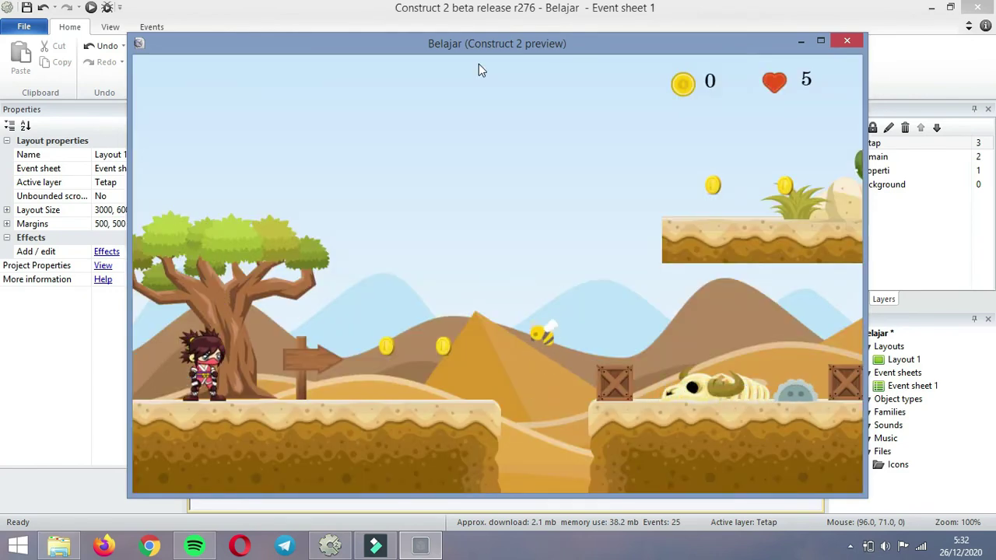
key("Right")
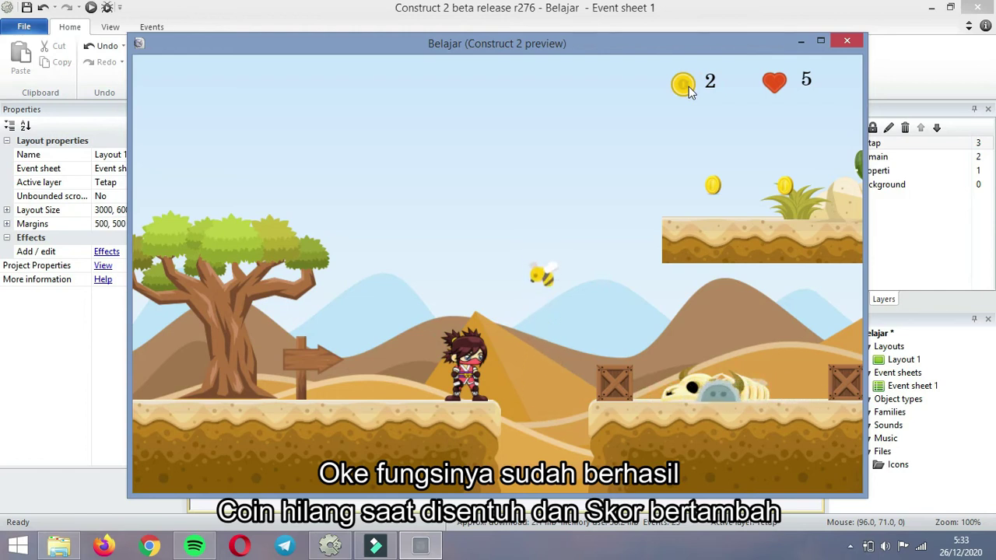
key("Up")
key("Right")
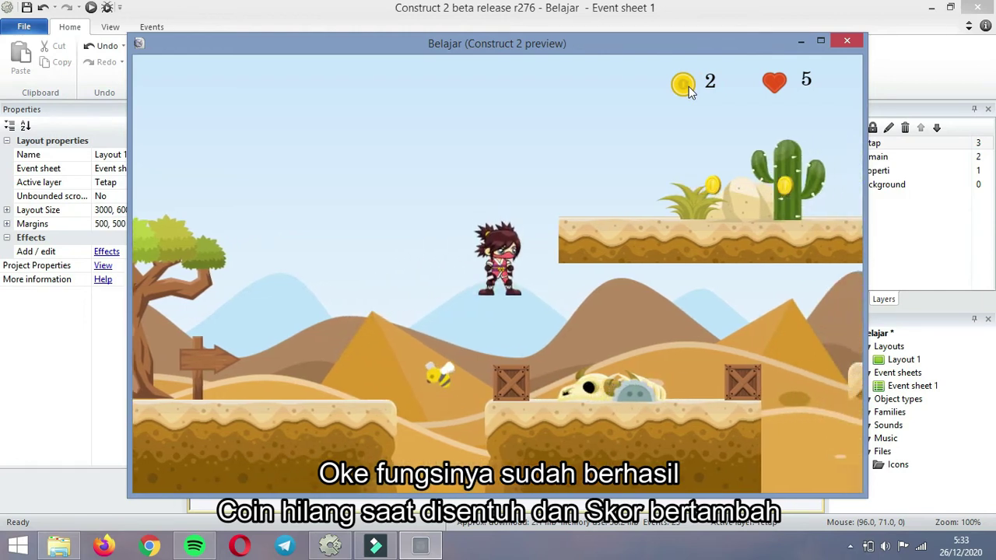
key("Up")
key("Left")
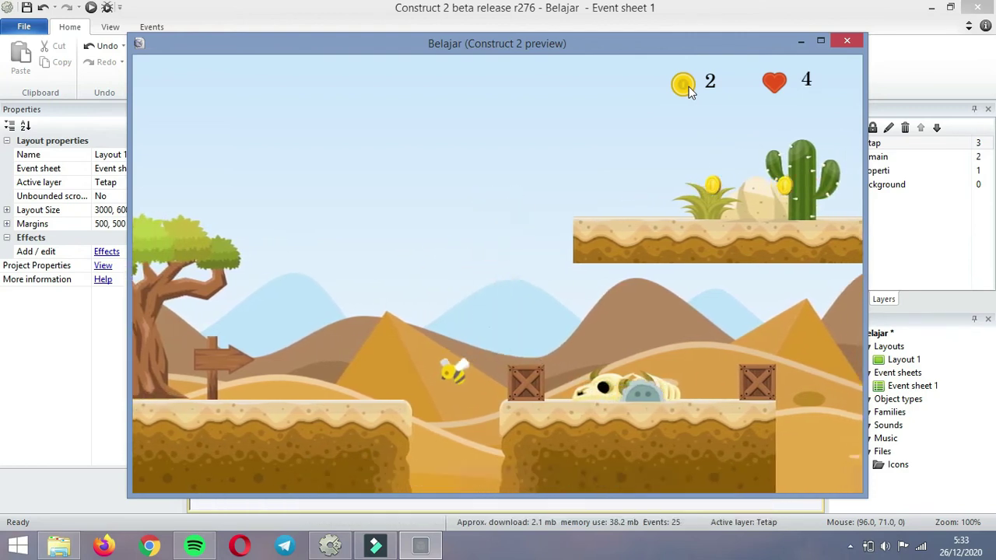
key("Right")
key("Right")
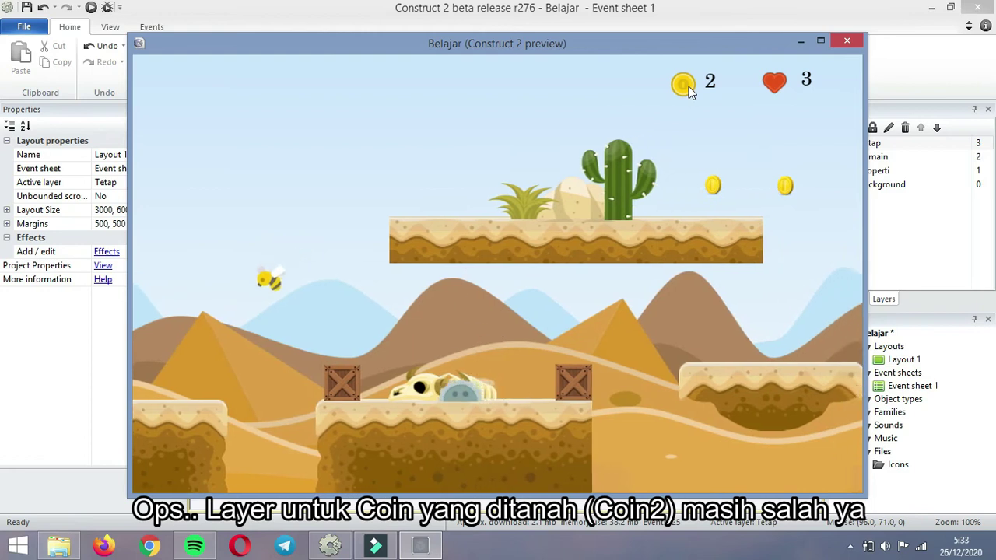
key("Right")
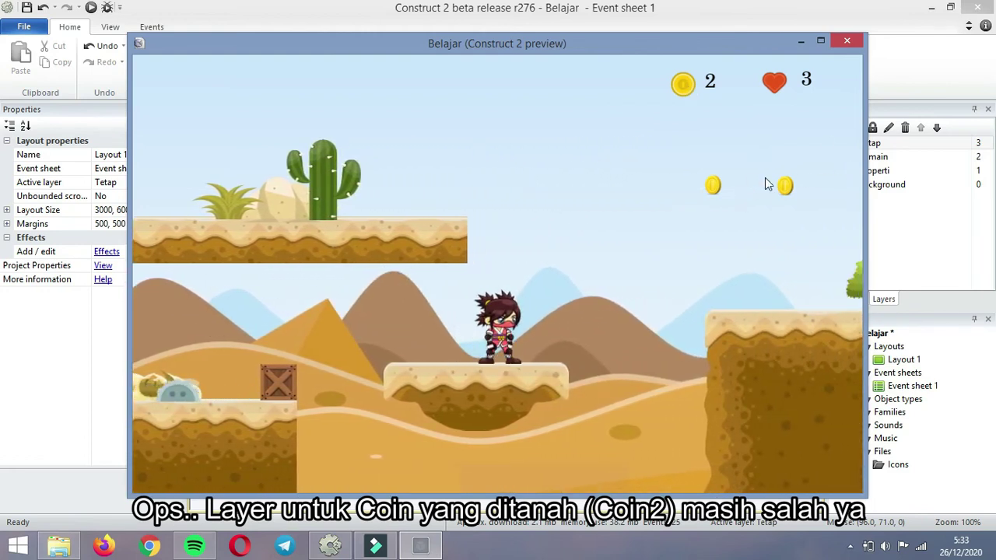
left_click(845, 45)
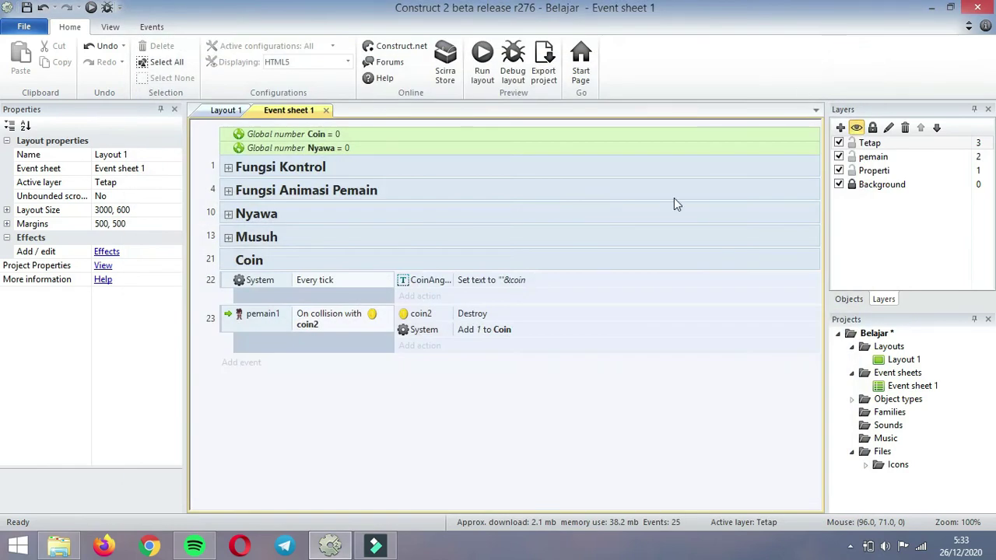
In Layout 1, set the layer of the second coin2 on the starting ground, at (426, 399), to Properti.
left_click(223, 111)
left_click(474, 364)
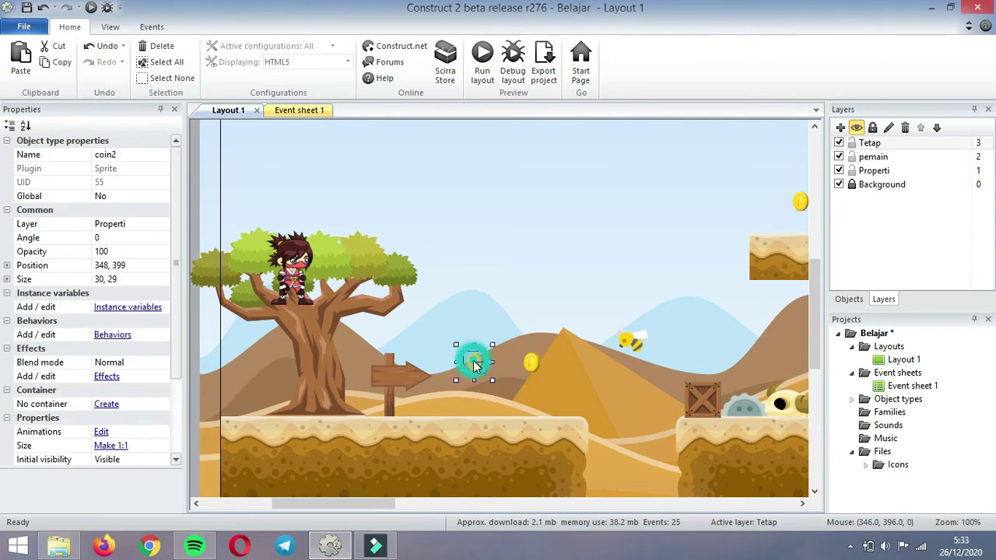
left_click(529, 364)
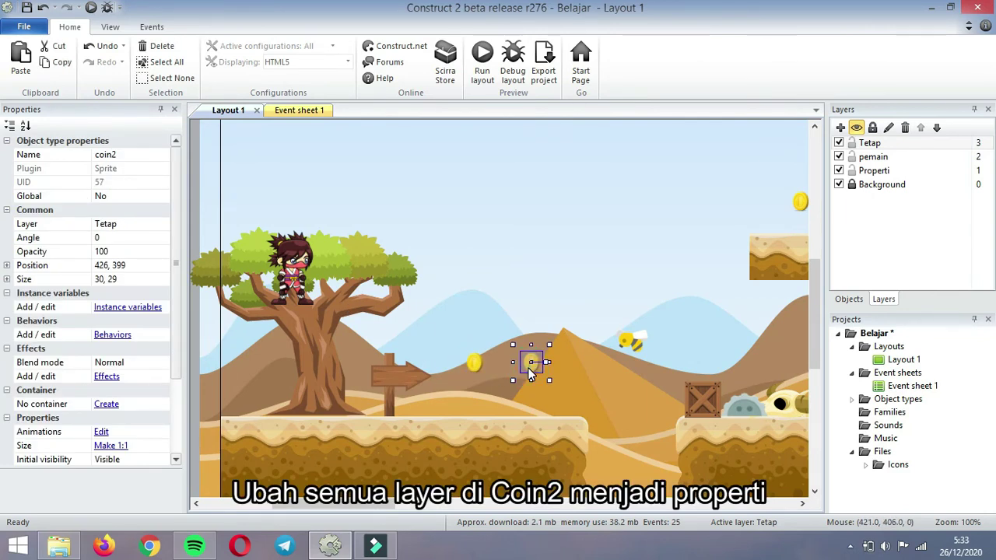
left_click(151, 220)
left_click(161, 224)
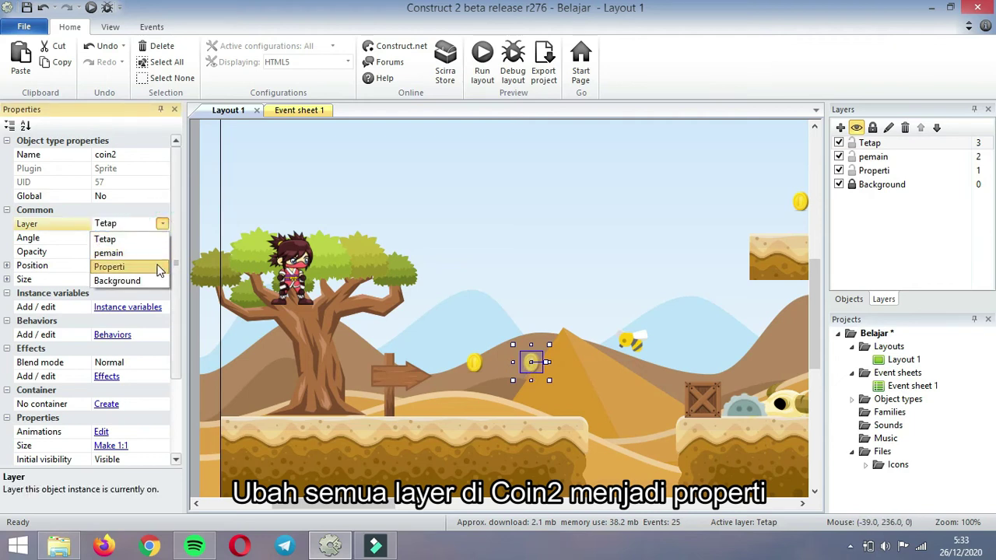
left_click(159, 267)
Select the coin2 instances above the cactus platform together with those above the small floating platform beside it.
left_click_drag(372, 504, 452, 504)
left_click(409, 202)
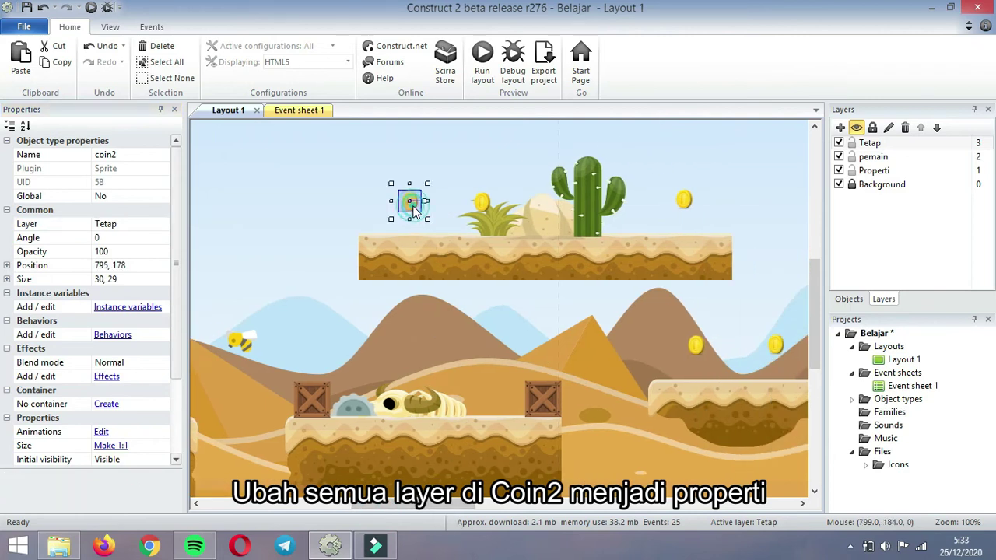
left_click(480, 205, "ctrl")
left_click(681, 207, "ctrl")
left_click(690, 329)
left_click(701, 344)
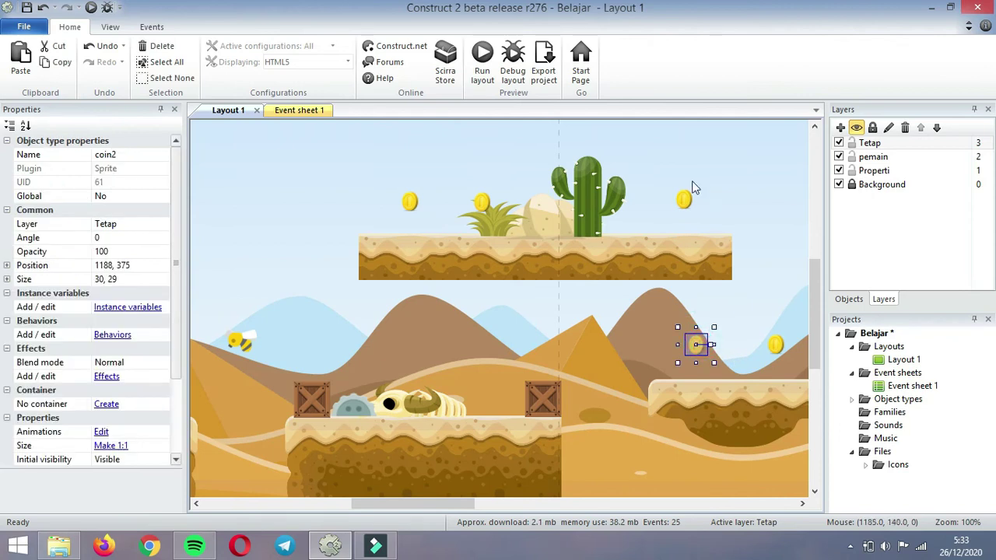
left_click(682, 202, "ctrl")
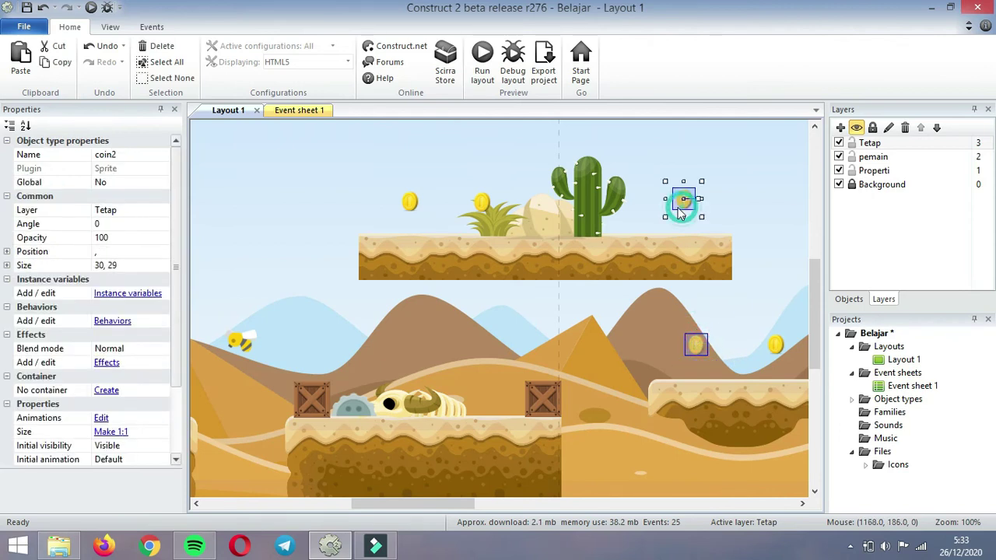
left_click(409, 203, "ctrl")
left_click(777, 345, "ctrl")
Add the coin2 instances above the tree ground, the two farther platforms and the final ground to the selection, and set their layer to Properti.
left_click_drag(444, 503, 603, 527)
left_click(383, 283)
left_click(442, 285, "ctrl")
left_click(593, 282, "ctrl")
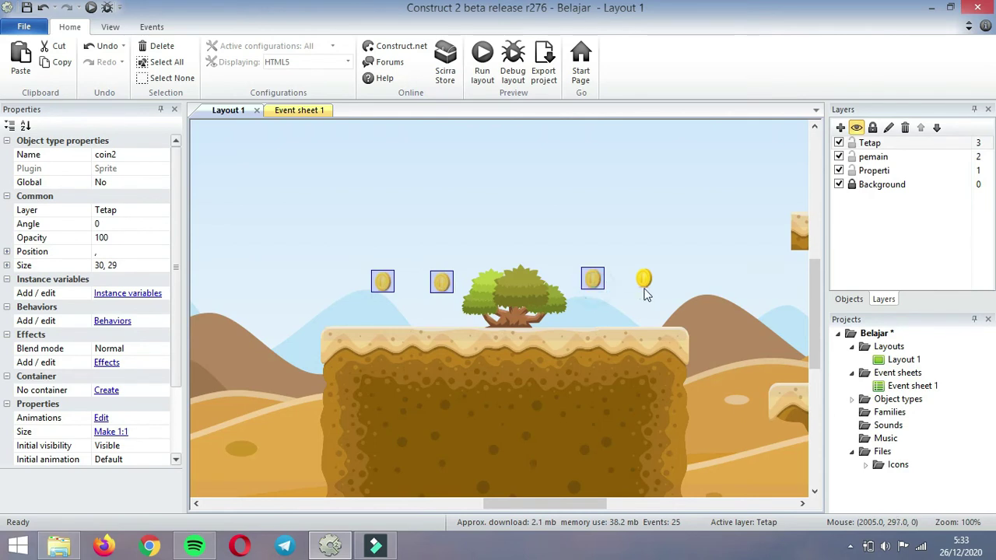
left_click_drag(580, 504, 667, 514)
left_click(433, 177)
left_click(412, 342, "ctrl")
left_click(549, 340, "ctrl")
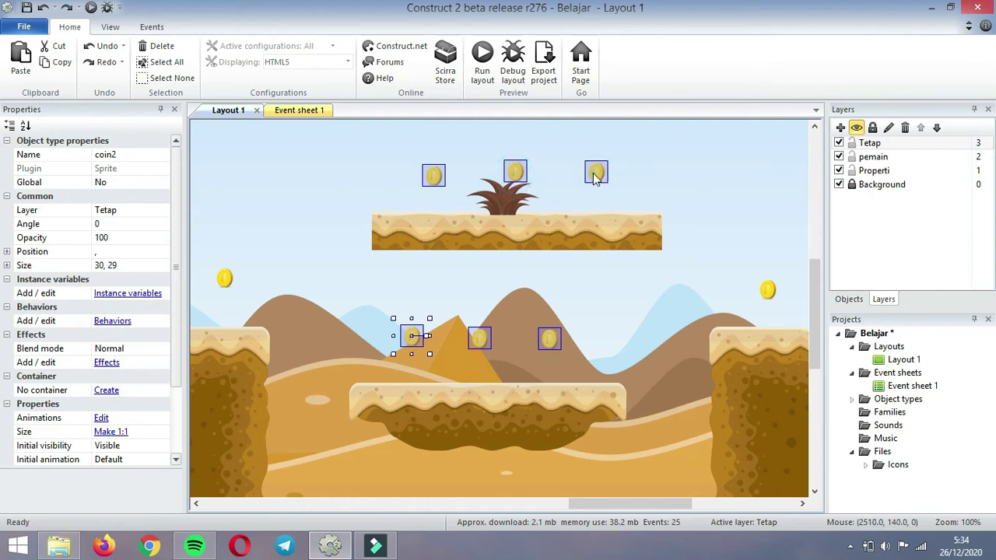
left_click_drag(598, 506, 656, 505)
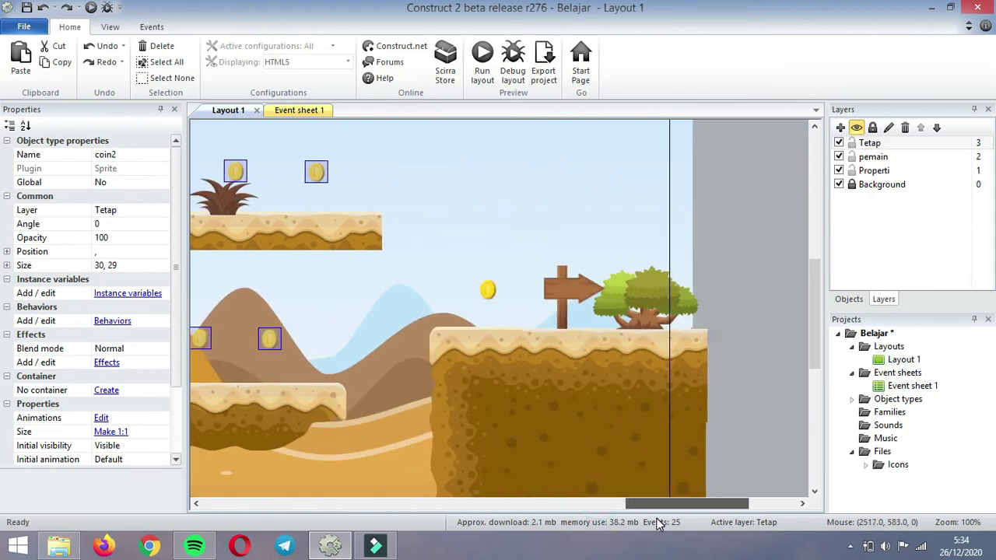
left_click(488, 293, "ctrl")
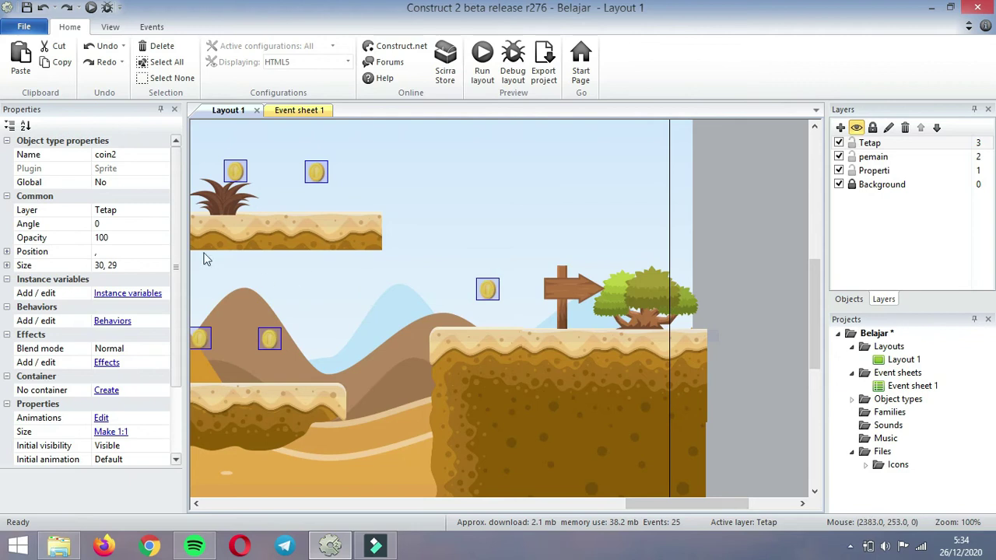
left_click(137, 210)
left_click(161, 209)
left_click(151, 251)
Check the layer of the two coin2 instances on the starting ground.
left_click_drag(741, 504, 400, 503)
left_click(476, 364)
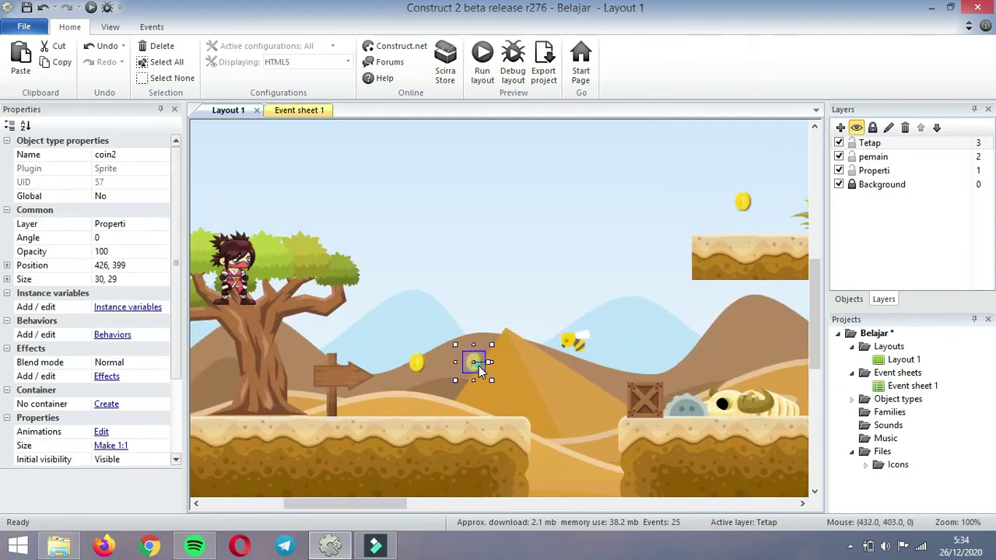
left_click(416, 363)
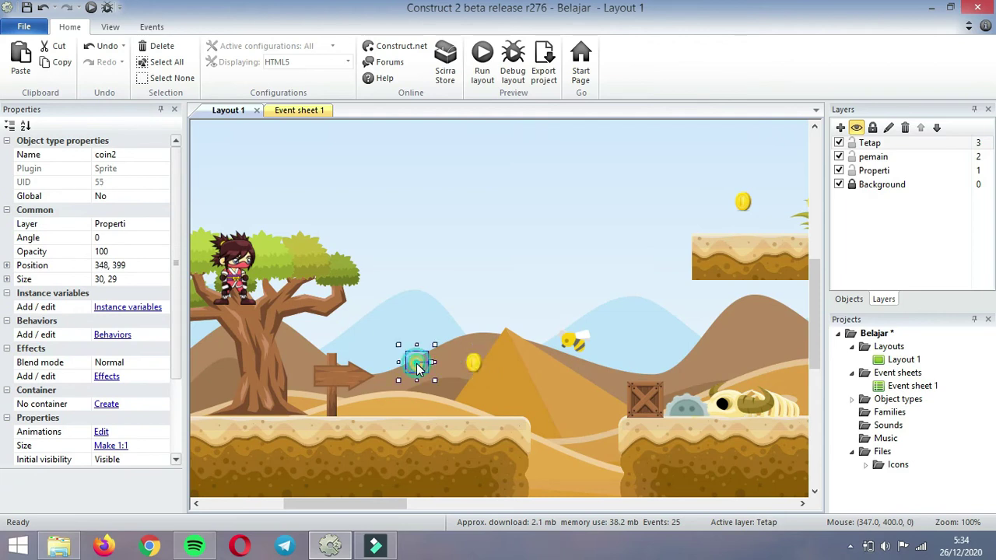
left_click(443, 269)
Preview the layout and run and jump the player to the small floating platform, passing through the coins to test the counter.
left_click(480, 82)
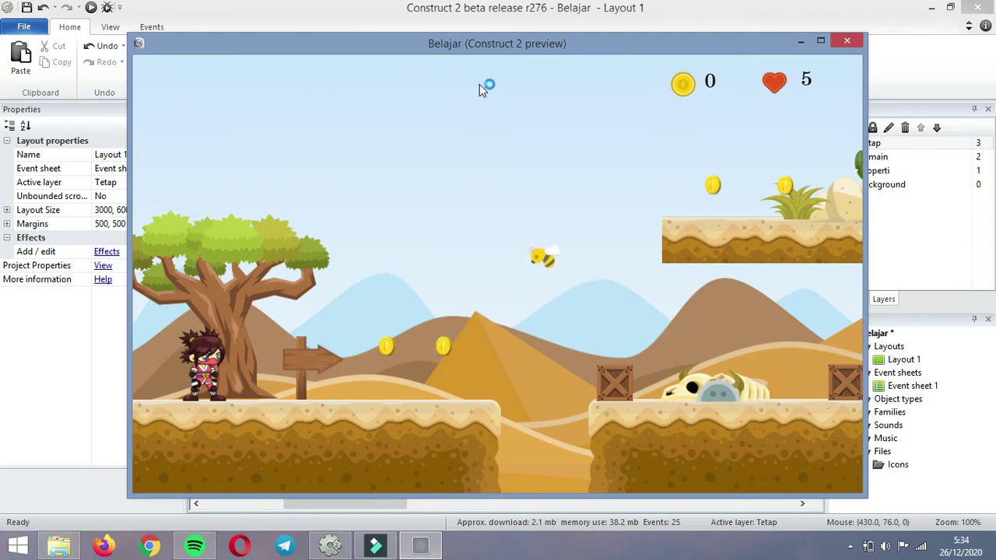
key("Right")
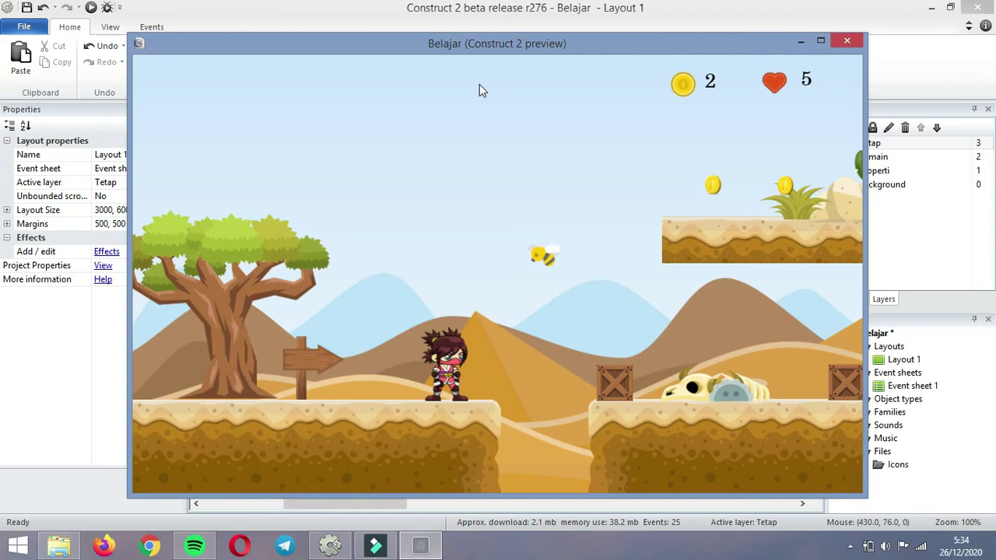
key("Right")
key("Up")
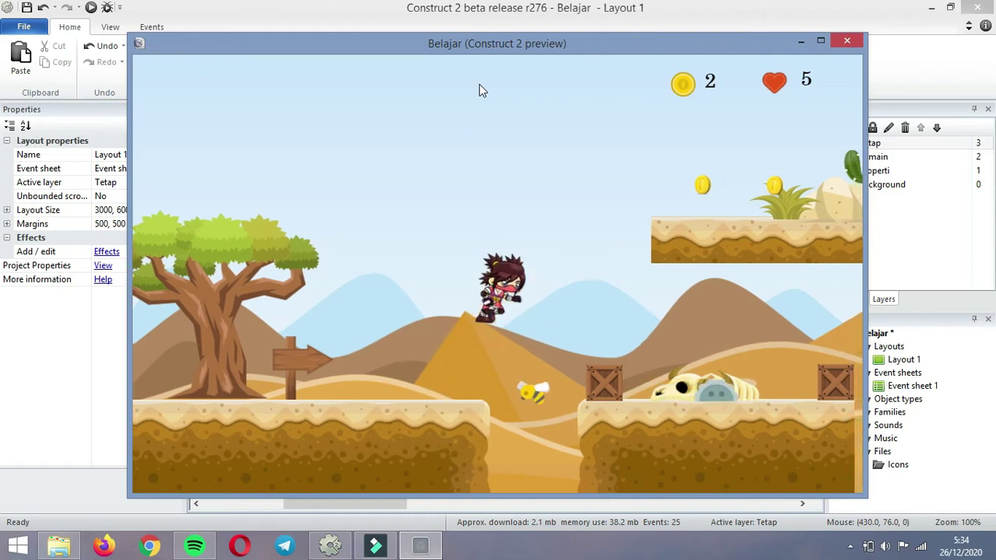
key("Right")
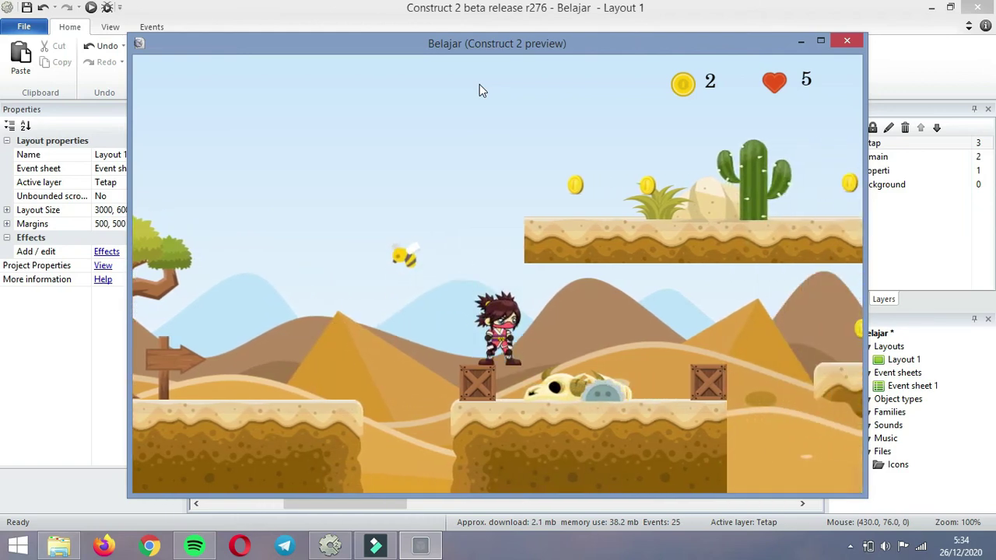
key("Right")
key("Up")
key("Right")
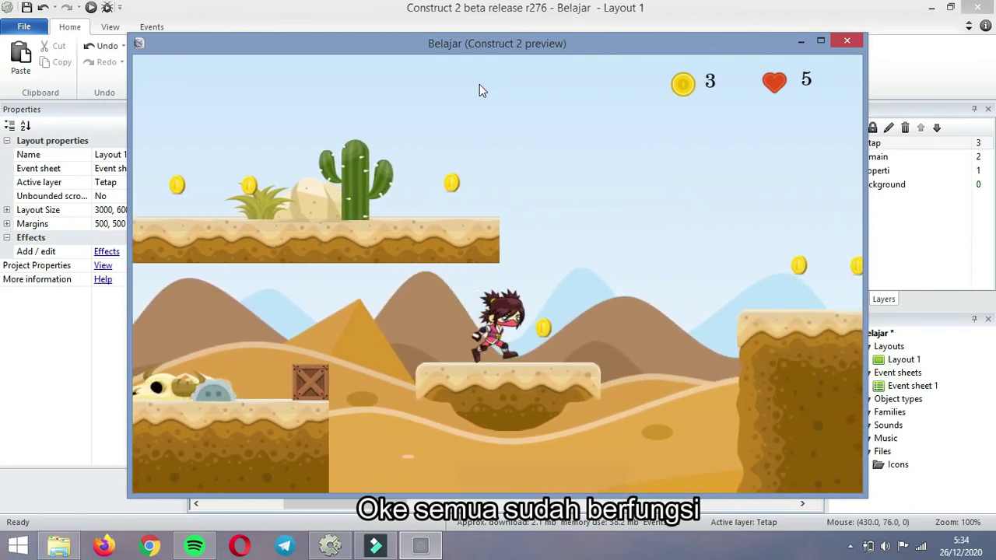
key("Right")
key("Up")
key("Right")
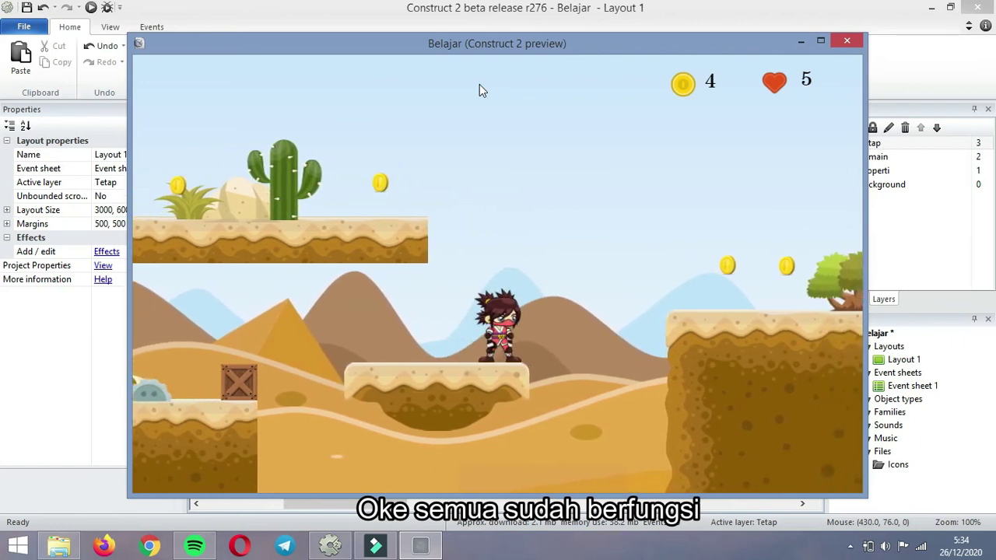
Move the player back past the bones, test jumping from the crates onto the cactus platform, and close the preview.
key("Right")
key("Left")
key("Up")
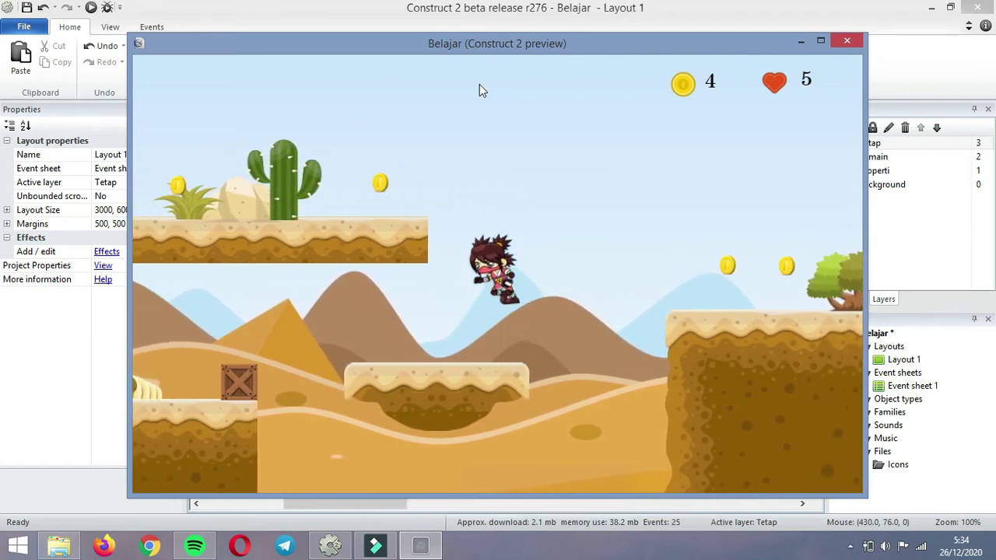
key("Left")
key("Right")
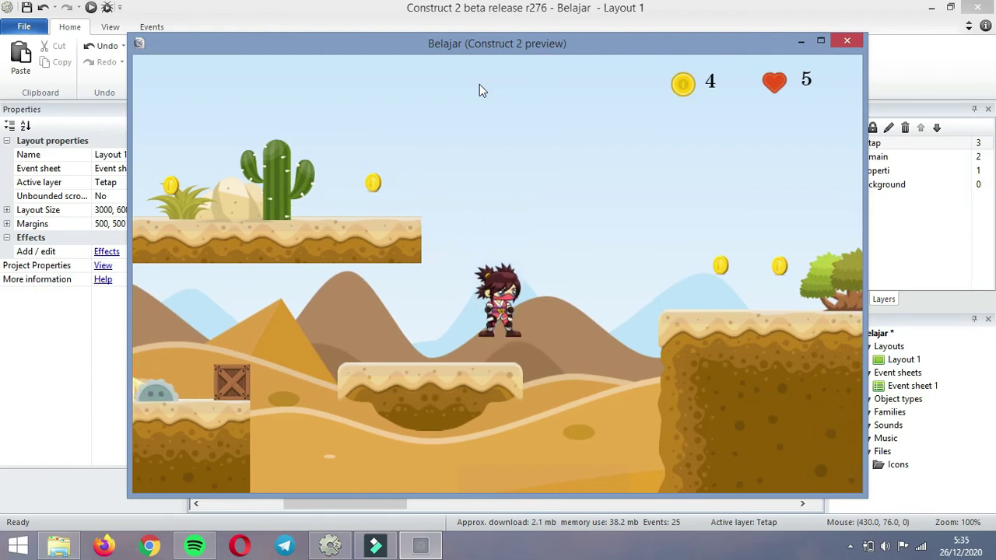
key("Left")
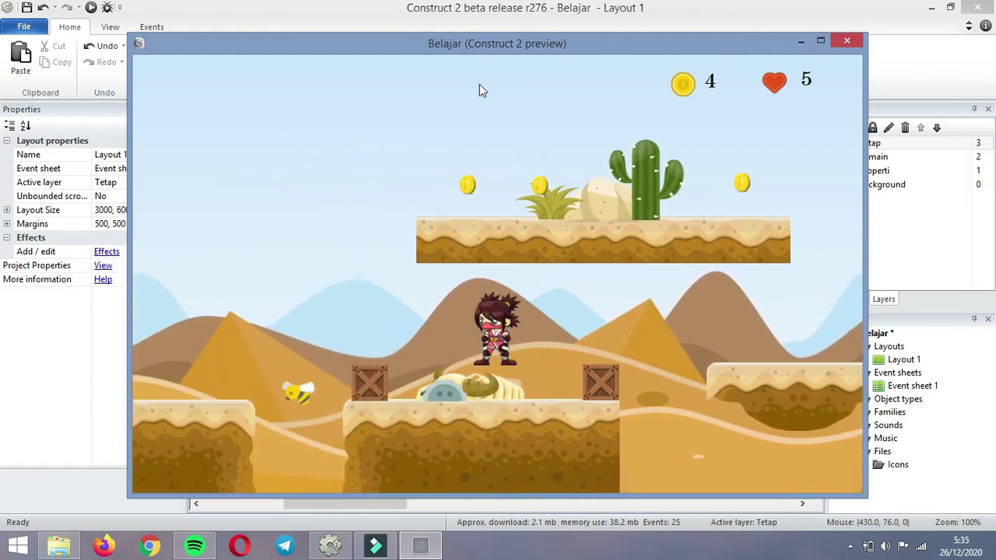
key("Left")
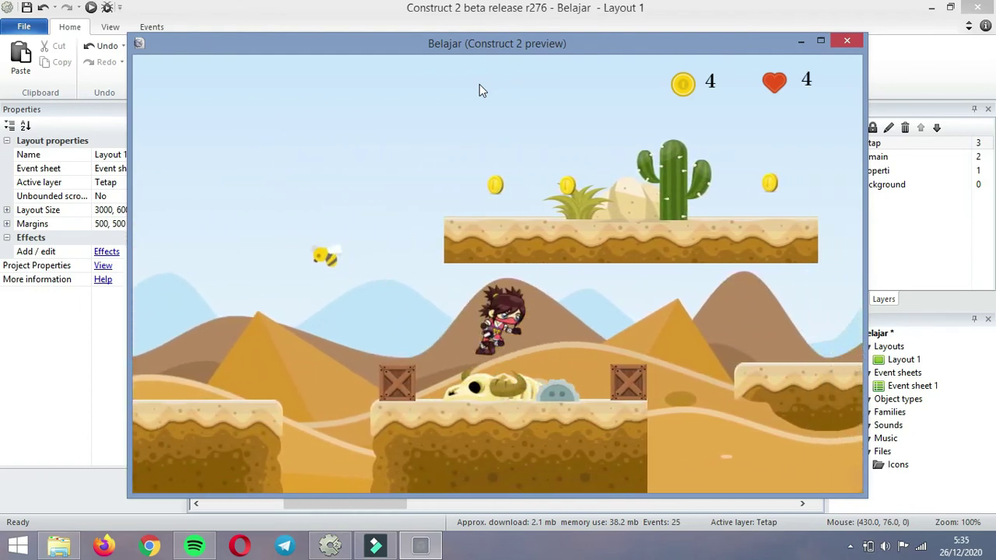
key("Left")
key("Up")
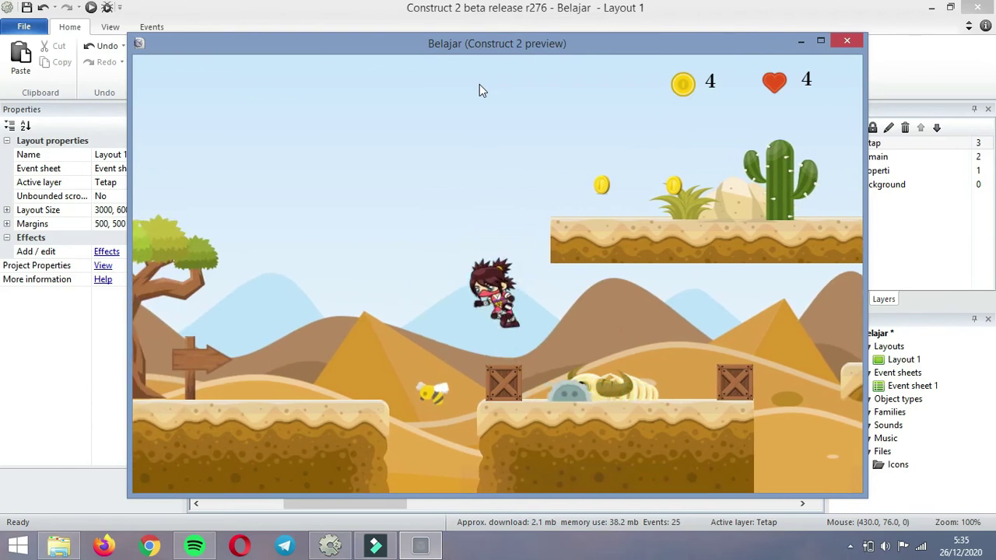
key("Right")
key("Left")
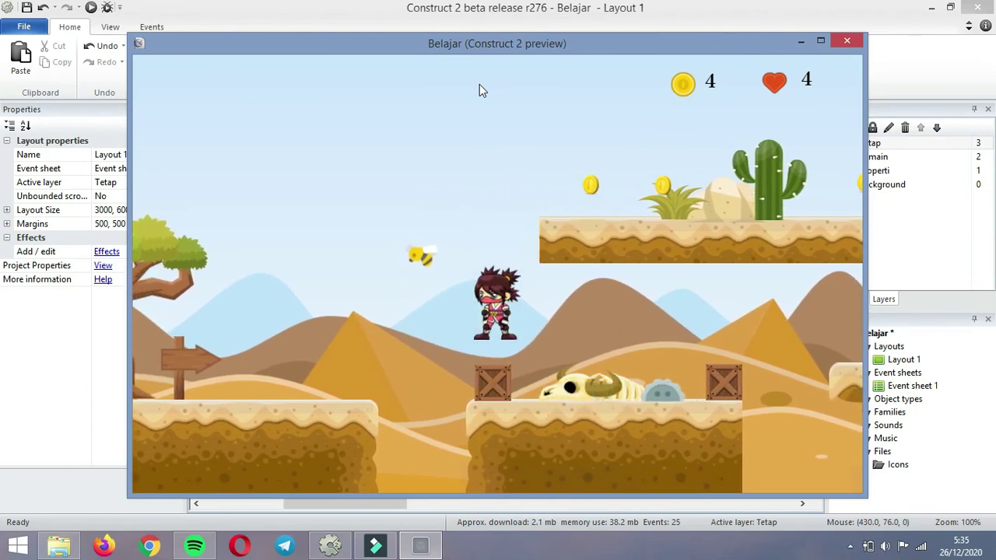
key("Up")
key("Right")
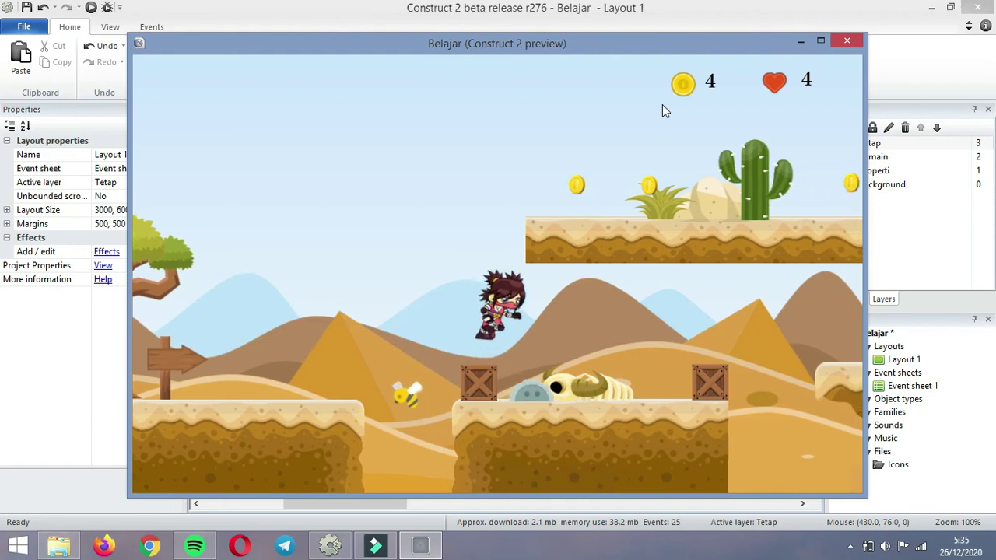
key("Left")
key("Up")
key("Right")
key("Left")
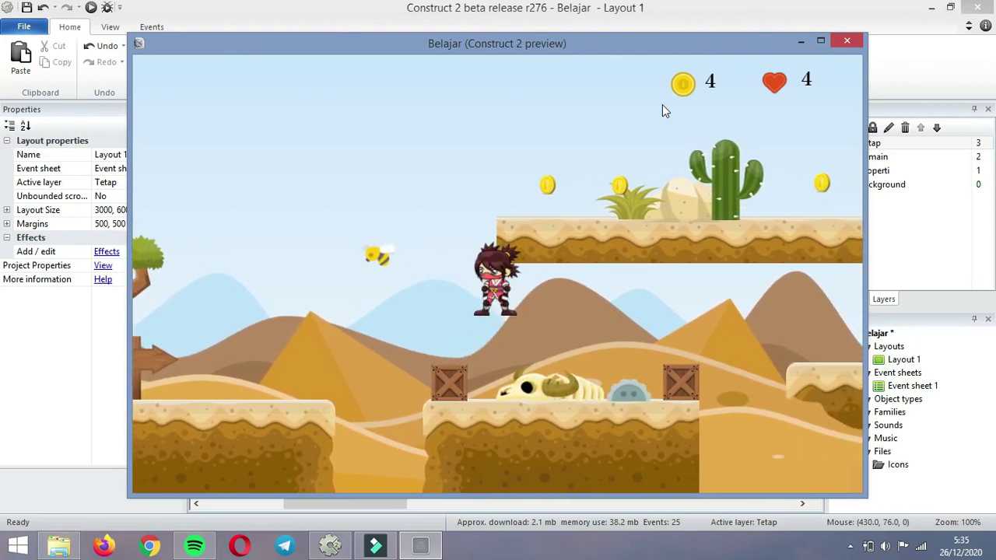
key("Right")
key("Up")
key("Right")
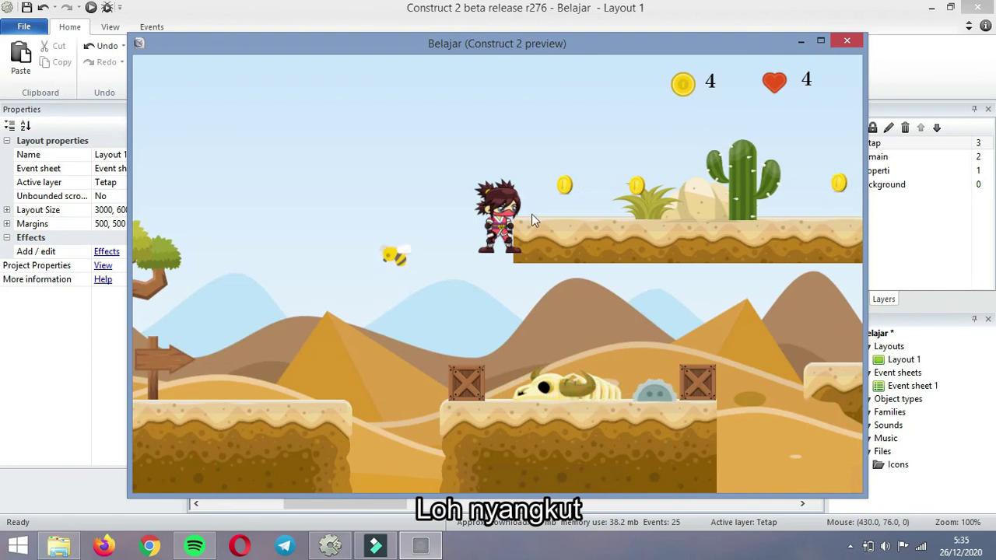
left_click(850, 39)
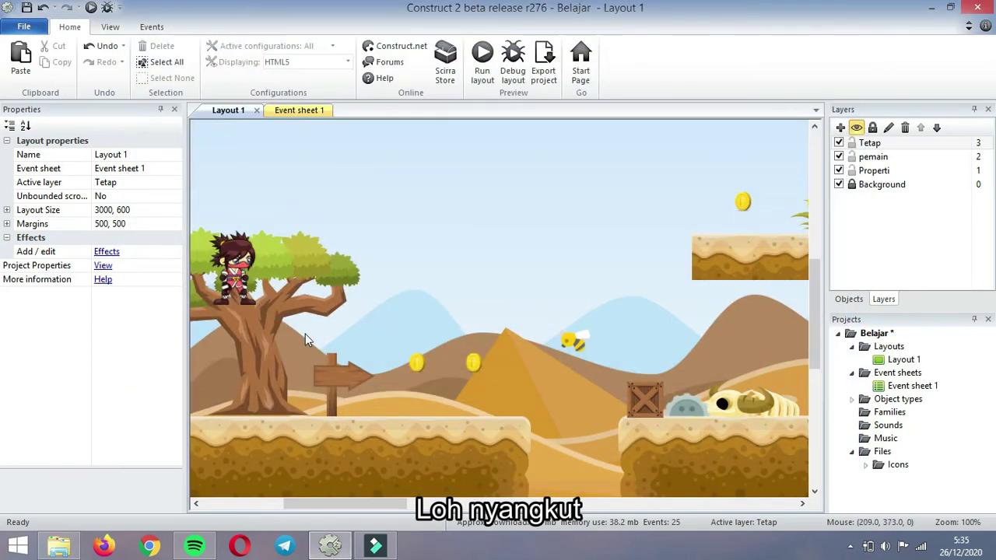
Move pemain1 to (292, 268) and reshape its collision polygon into a nearly rectangular outline around the sprite.
left_click_drag(238, 281, 387, 289)
double_click(387, 287)
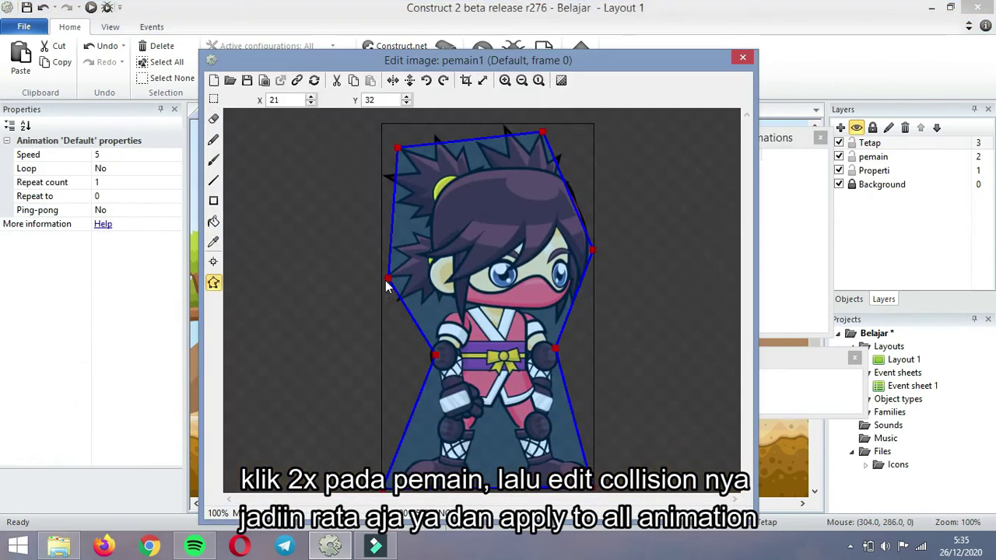
left_click_drag(556, 354, 593, 358)
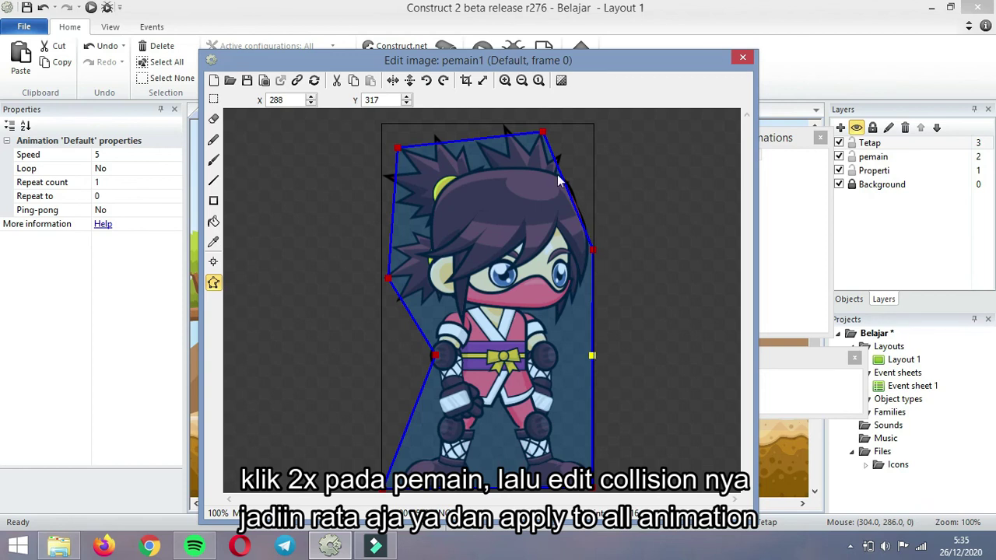
left_click_drag(596, 255, 595, 168)
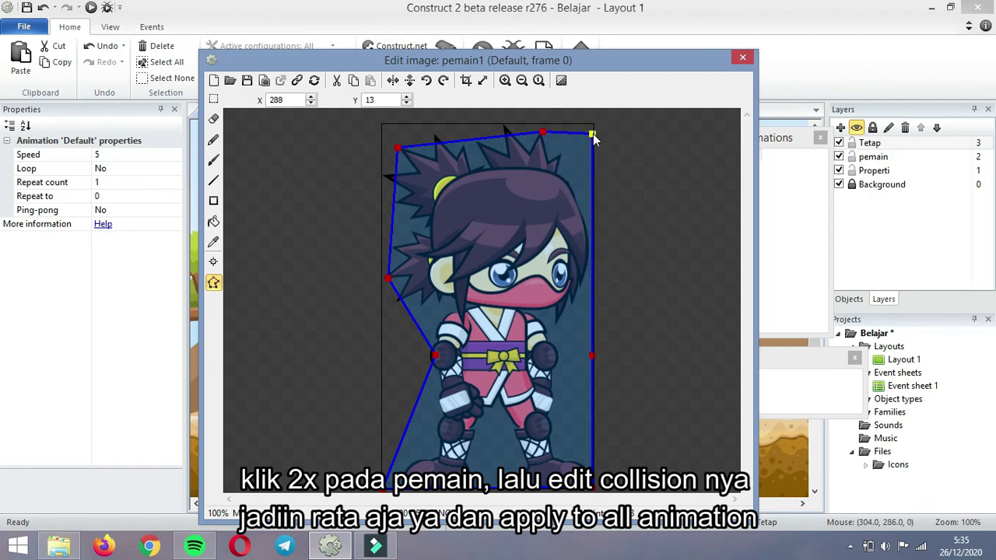
left_click_drag(399, 149, 390, 138)
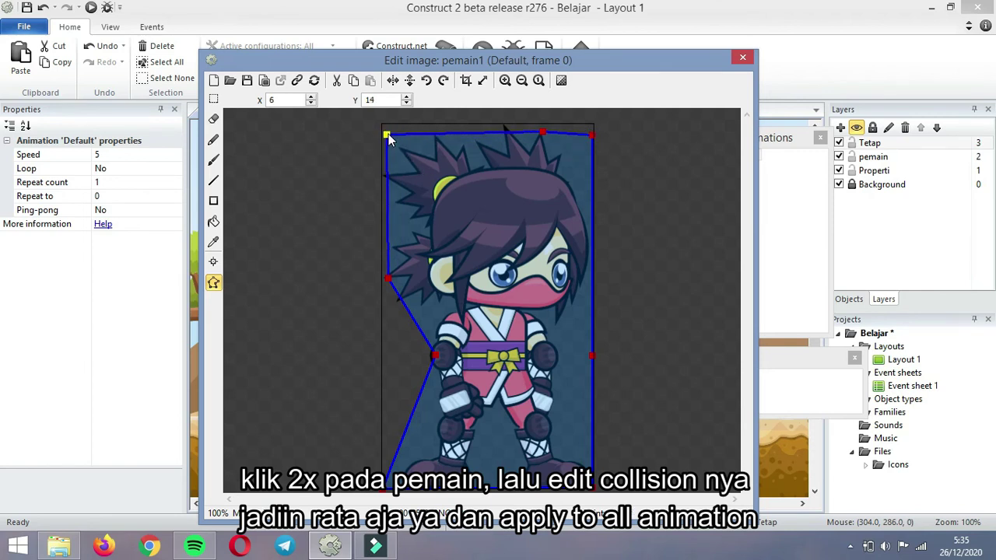
left_click_drag(430, 359, 389, 357)
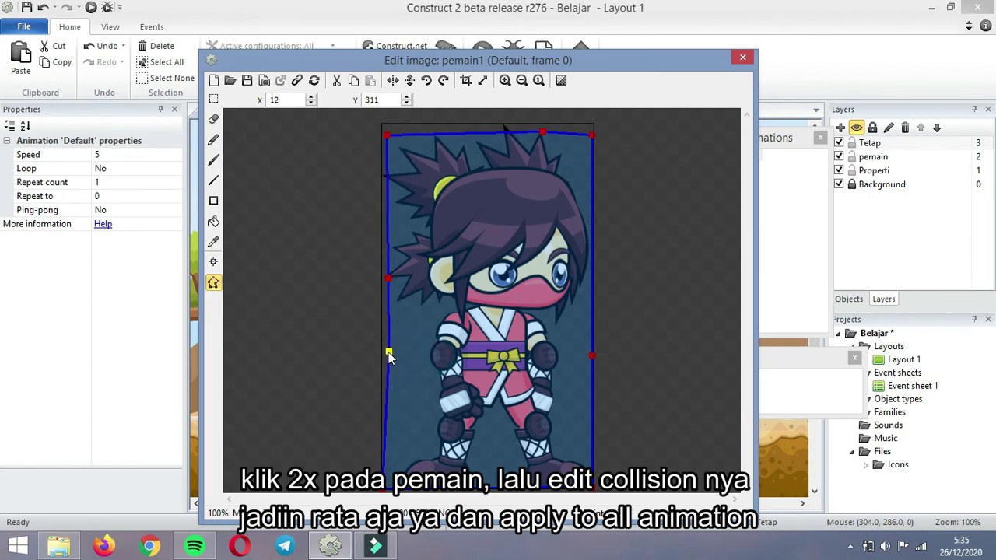
Apply the edited collision polygon to all of pemain1's animations and close the image editor.
right_click(520, 289)
left_click(564, 364)
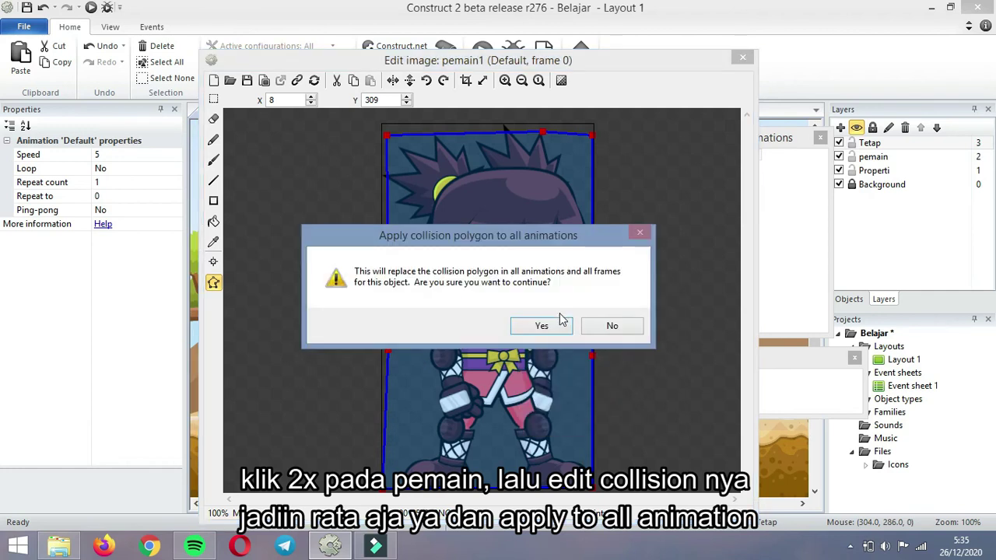
left_click(555, 325)
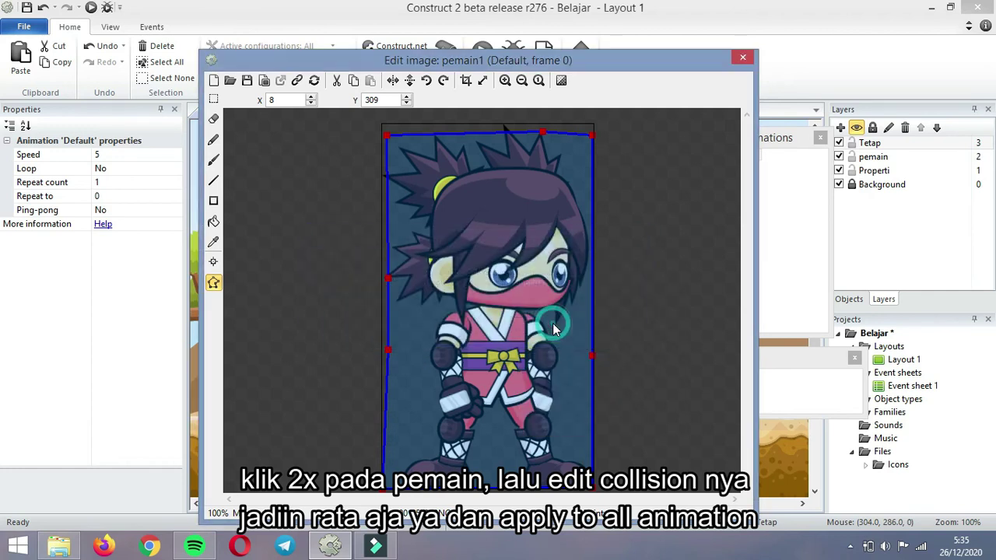
left_click(743, 59)
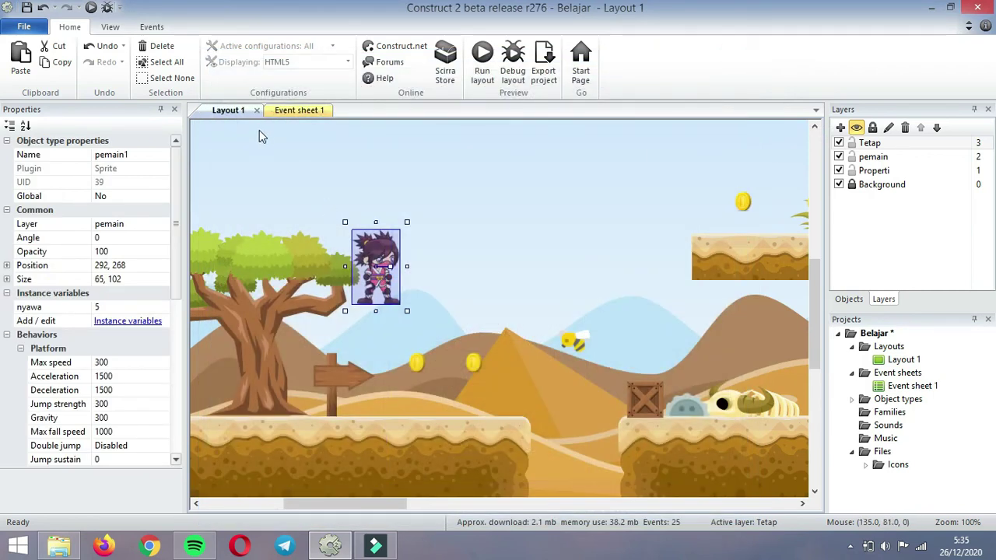
Select the cactus platform with its top strip, cactus, rock, plant and three coins, and move them together over the small floating platform, slightly lower.
left_click_drag(385, 503, 474, 503)
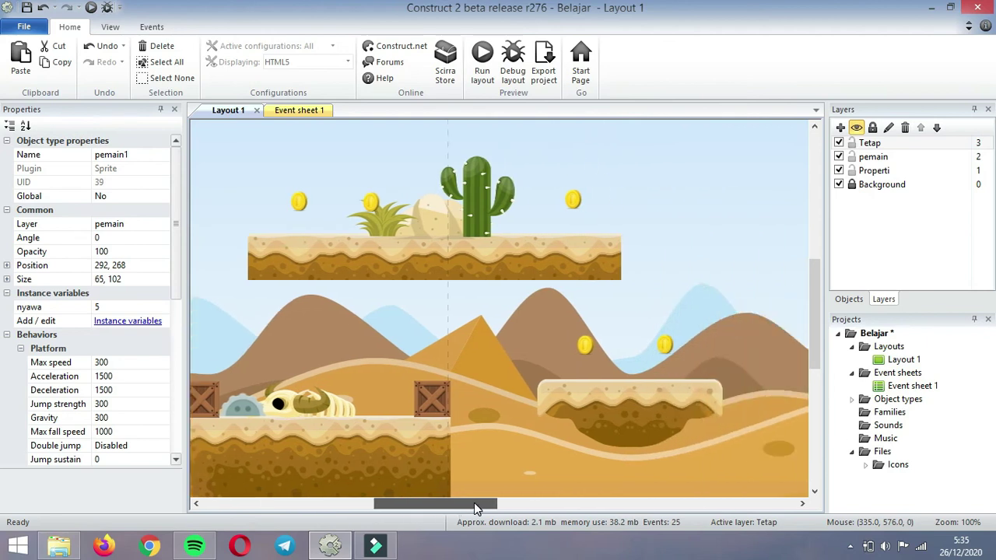
left_click(369, 274)
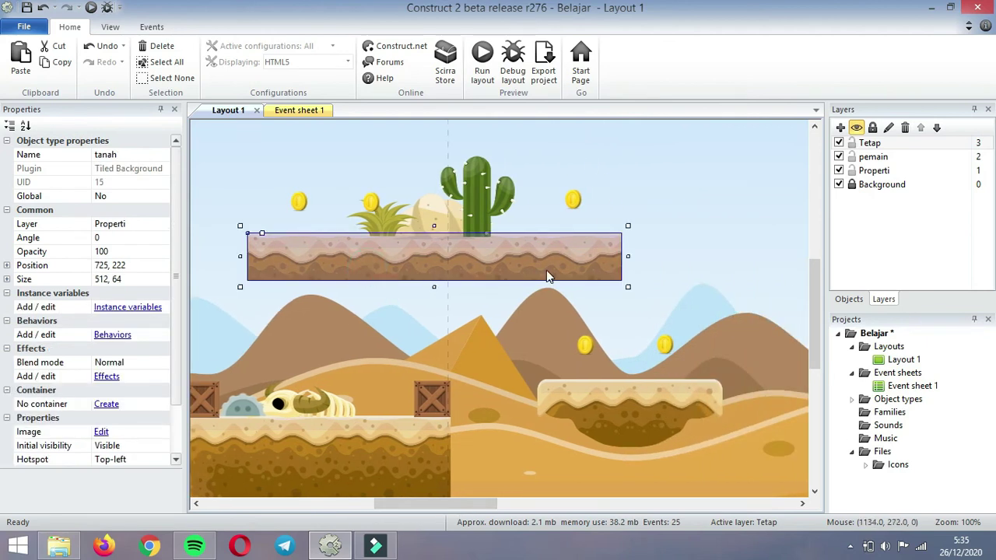
left_click_drag(560, 267, 560, 268)
key("ctrl+z")
left_click(495, 242, "shift")
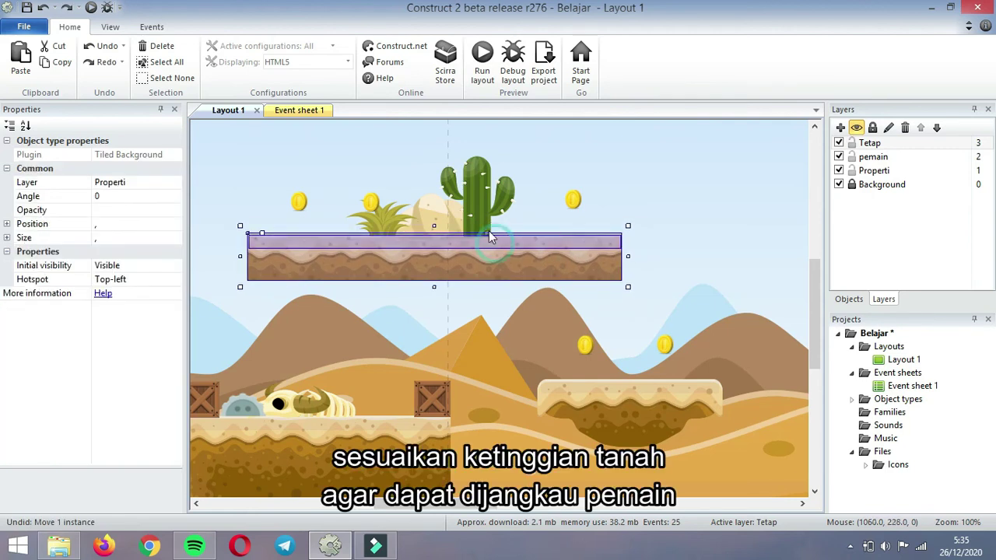
left_click(481, 221, "shift")
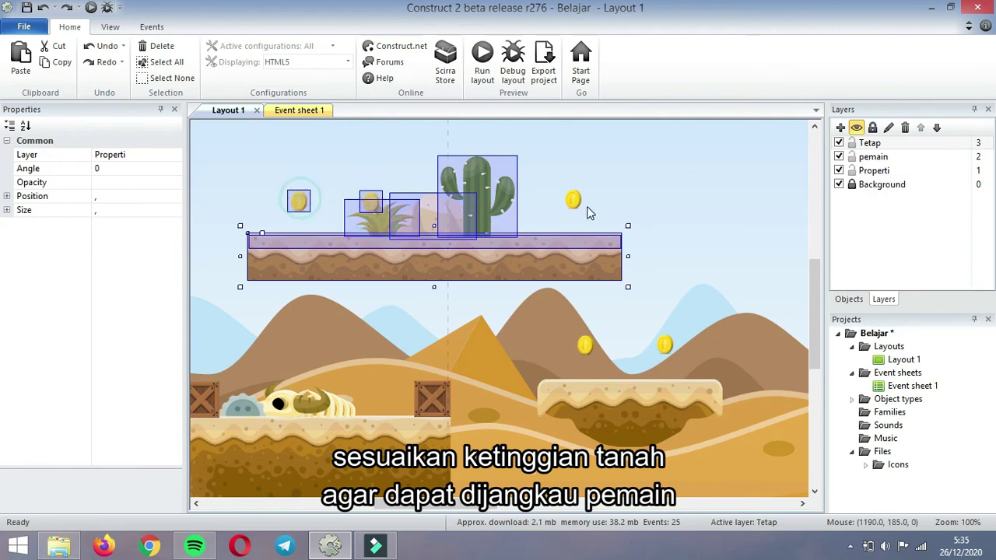
left_click_drag(518, 259, 706, 268)
left_click_drag(474, 504, 526, 504)
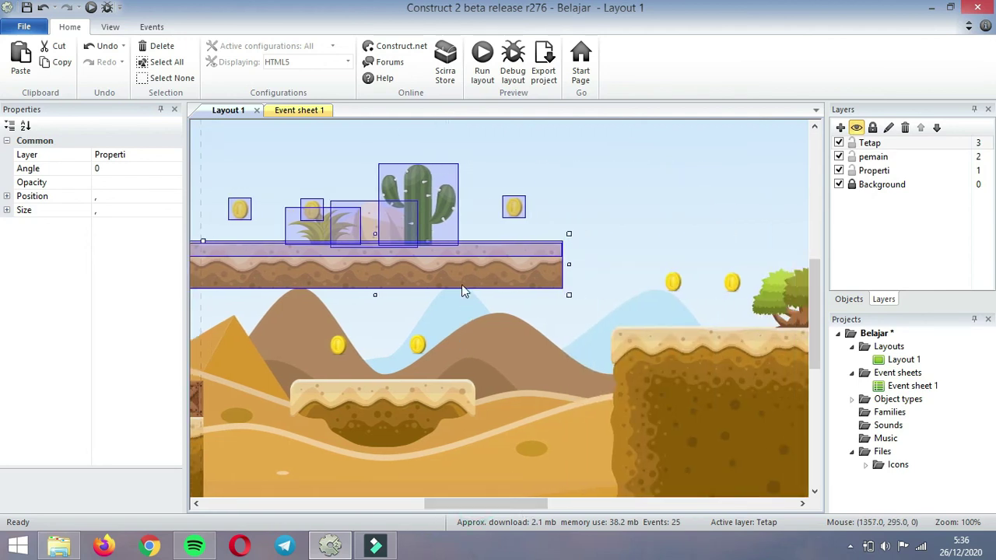
Shift the selected cactus platform, its decorations and three coins left and slightly up above the small floating platform, then clear the selection.
left_click_drag(464, 286, 403, 278)
left_click(493, 358)
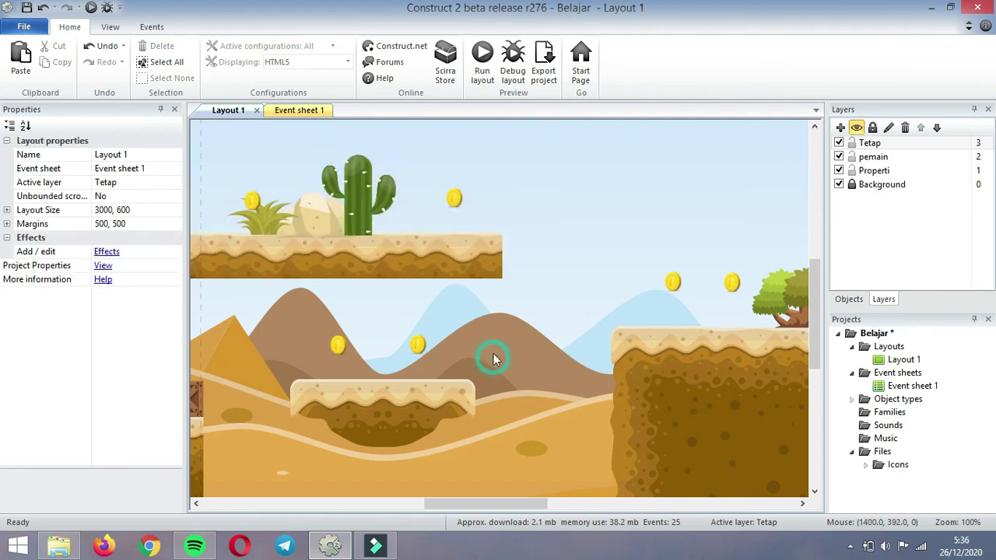
Preview the layout and jump the player across the first gap onto the crate before the bones.
left_click(483, 66)
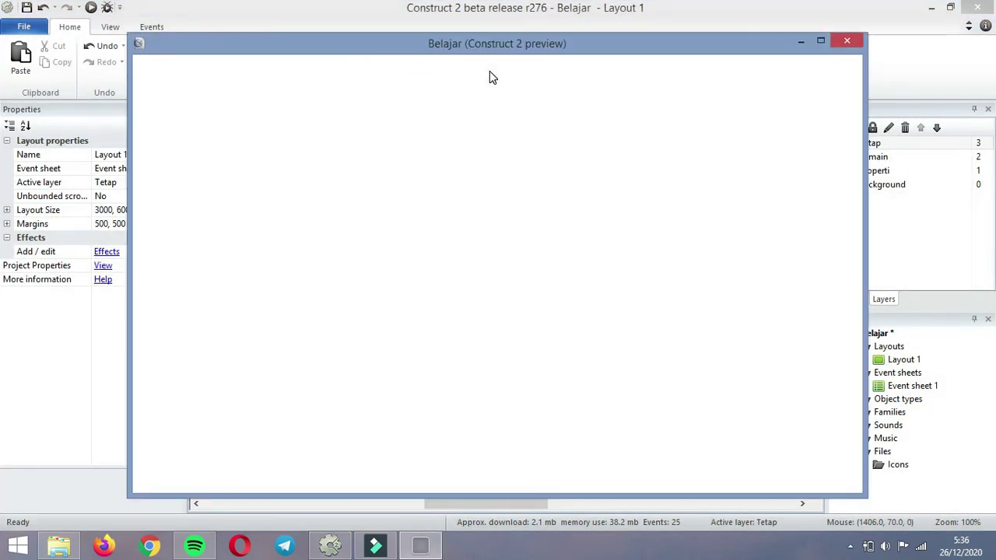
key("Right")
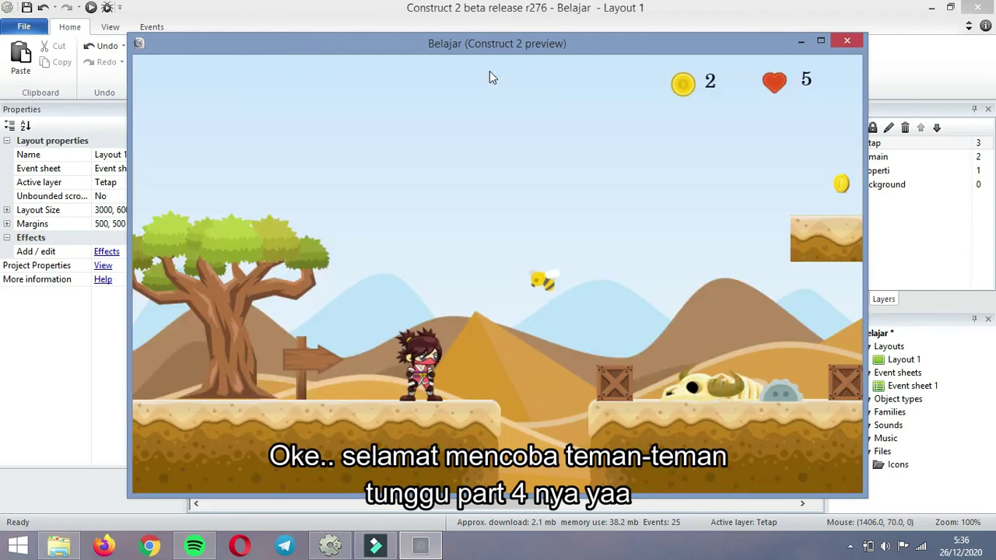
key("Right")
key("Up")
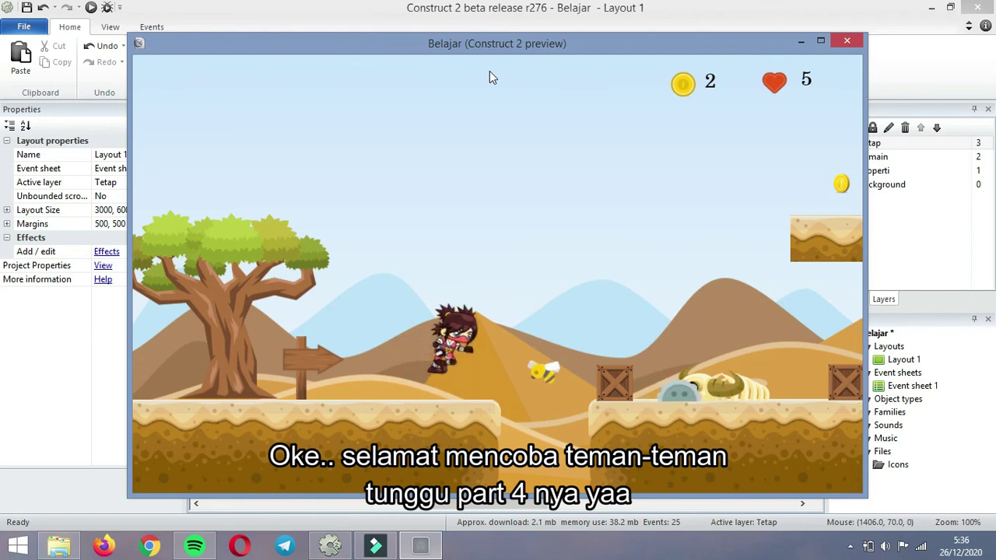
key("Right")
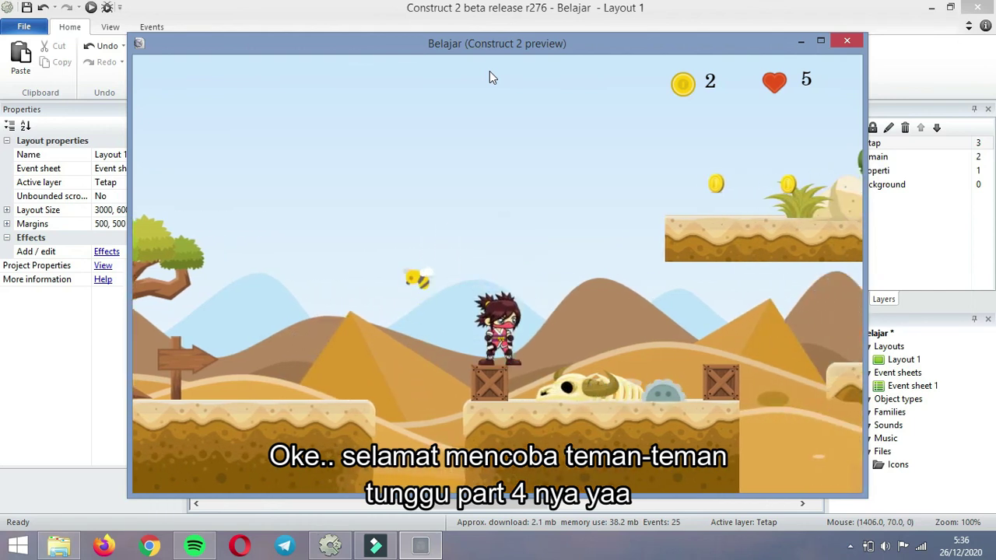
Test jumping past the bones from the second crate towards the cactus platform, the small floating platform's coins and the ground beyond.
key("Right")
key("Up")
key("Right")
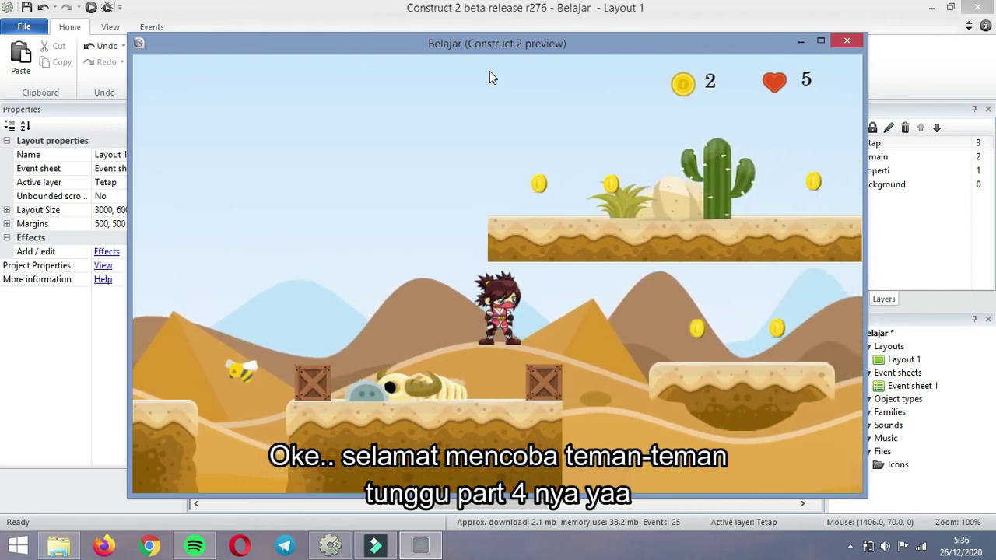
key("Up")
key("Right")
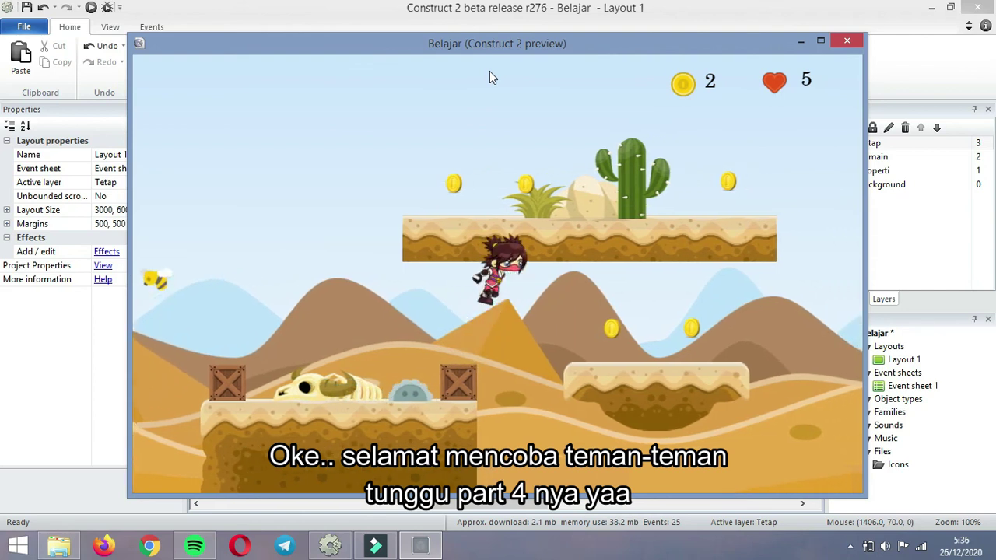
key("Right")
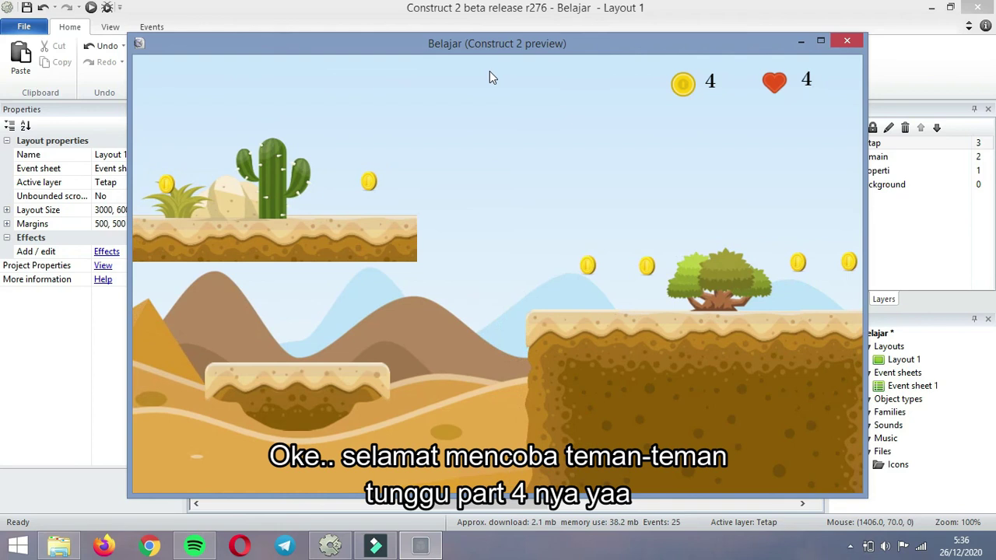
key("Right")
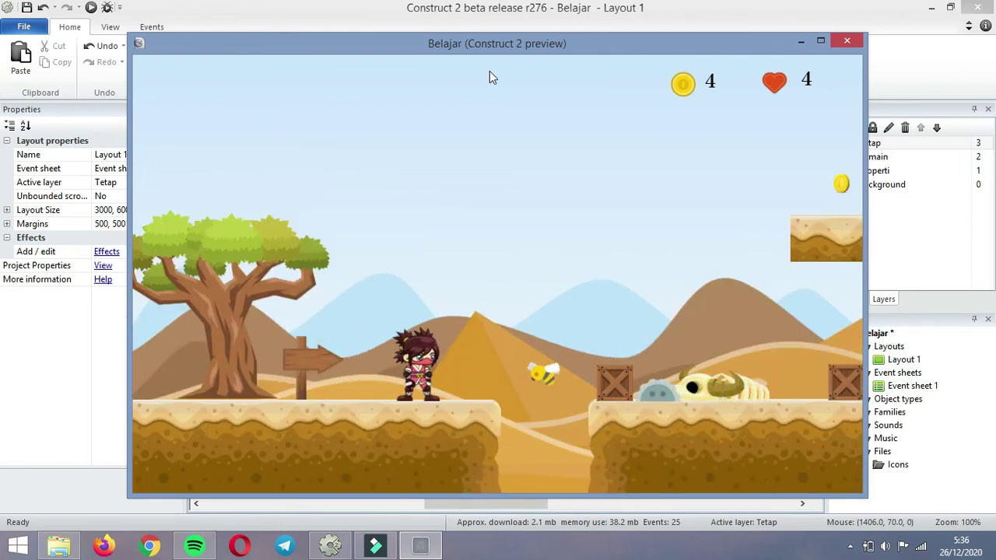
left_click_drag(505, 505, 469, 505)
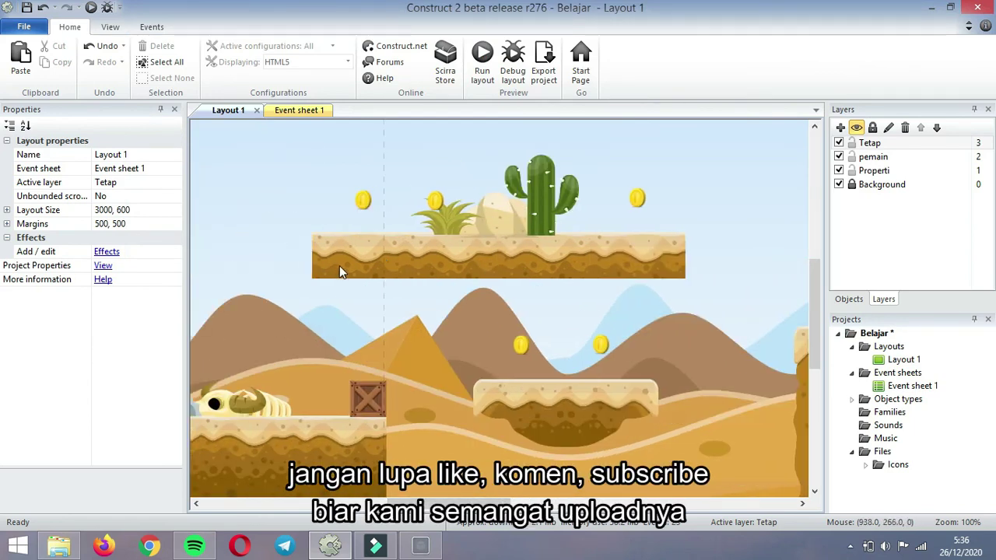
left_click_drag(495, 505, 402, 505)
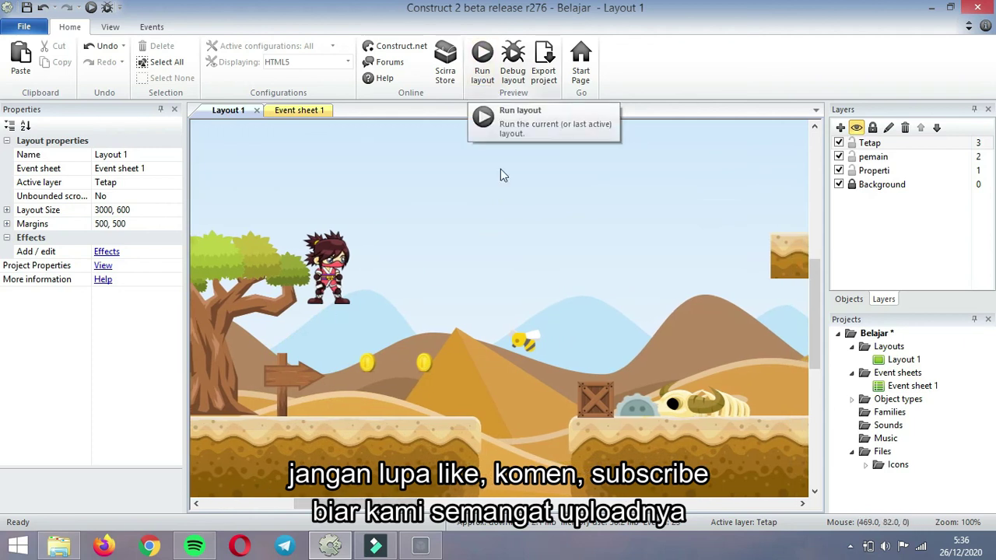